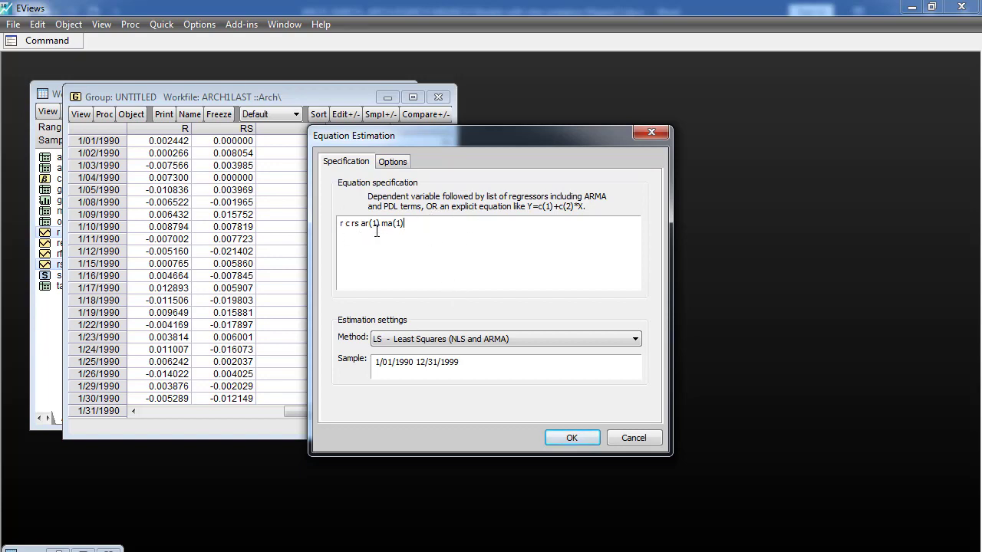
Estimate the equation r c rs ar(1) ma(1) with the Least Squares (NLS and ARMA) method and place its output over the group window
{"action": "left_click", "coordinate": [414, 339]}
{"action": "left_click", "coordinate": [435, 342]}
{"action": "left_click", "coordinate": [388, 352]}
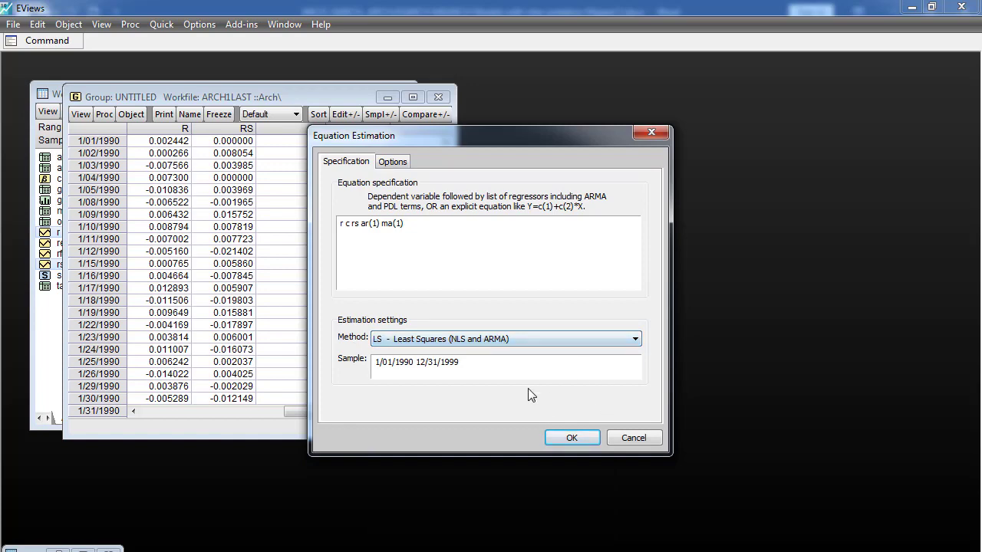
{"action": "left_click", "coordinate": [571, 438]}
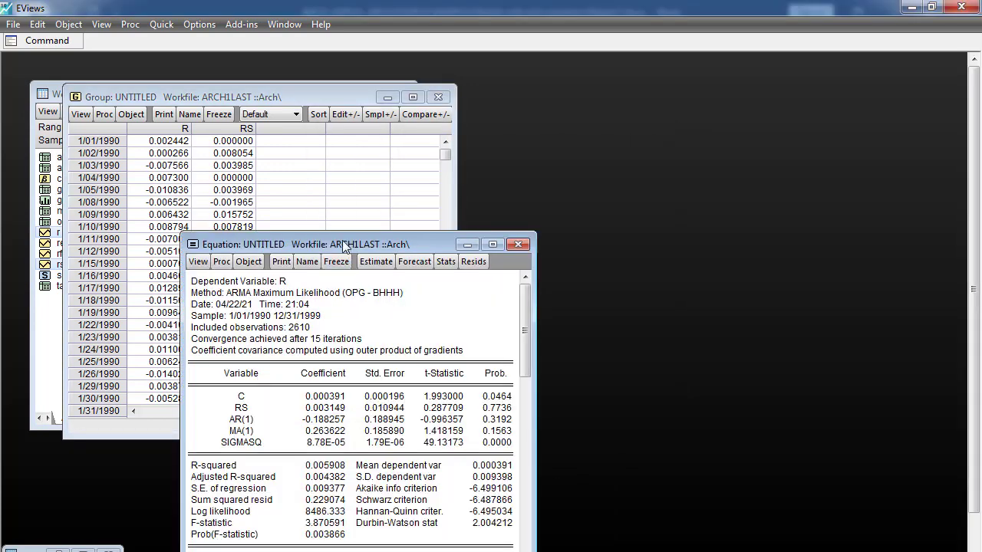
{"action": "left_click_drag", "start_coordinate": [334, 246], "coordinate": [249, 101]}
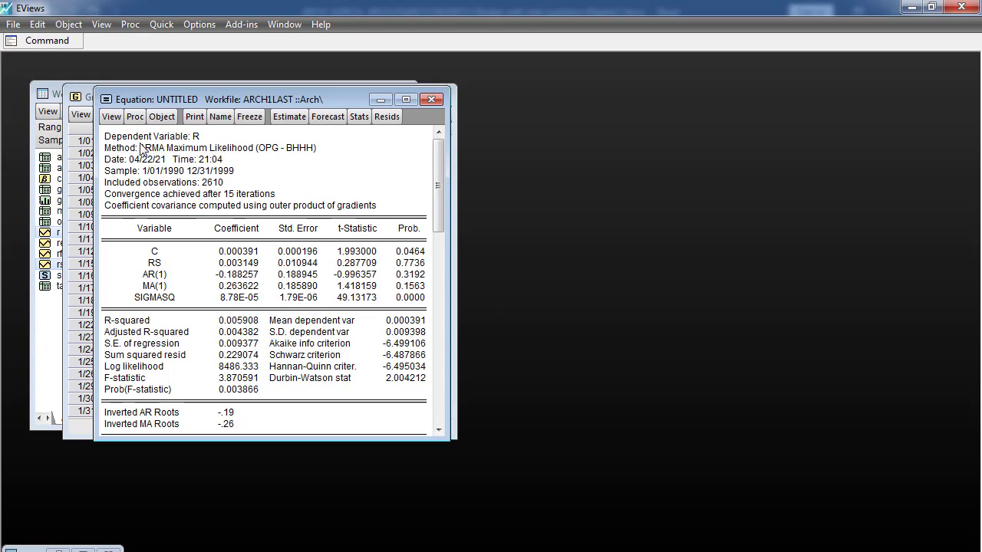
Show the residual graph of the estimated equation and maximize the equation window
{"action": "left_click", "coordinate": [111, 117]}
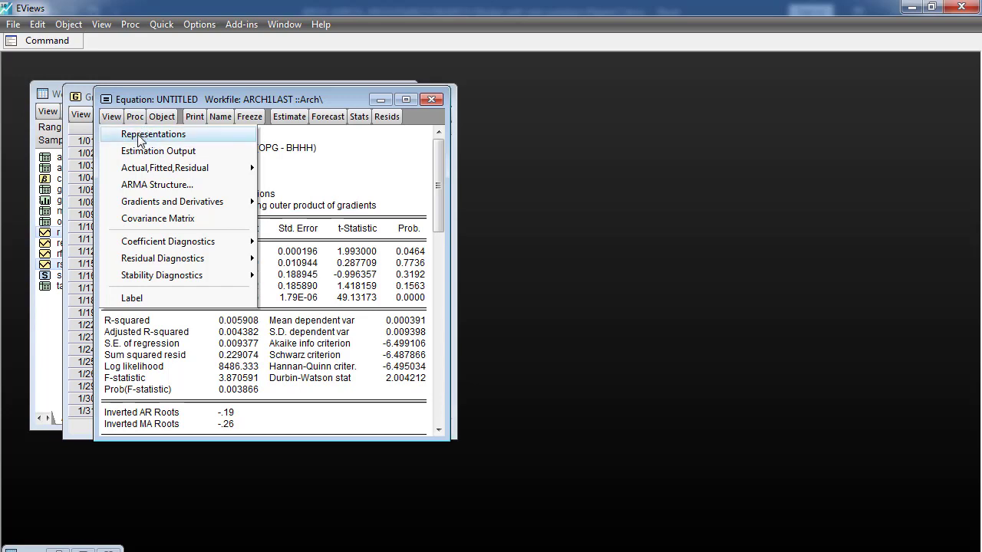
{"action": "mouse_move", "coordinate": [150, 171]}
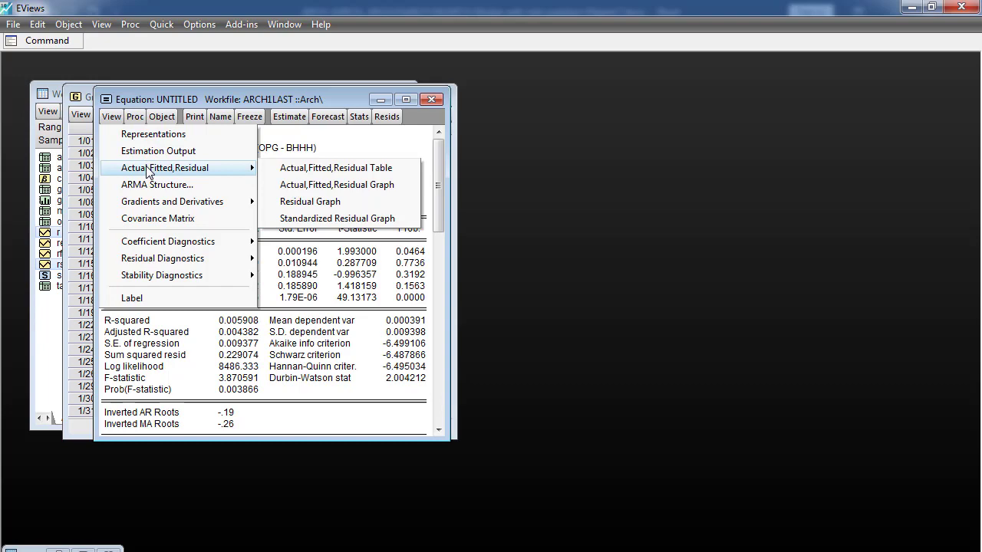
{"action": "left_click", "coordinate": [317, 203]}
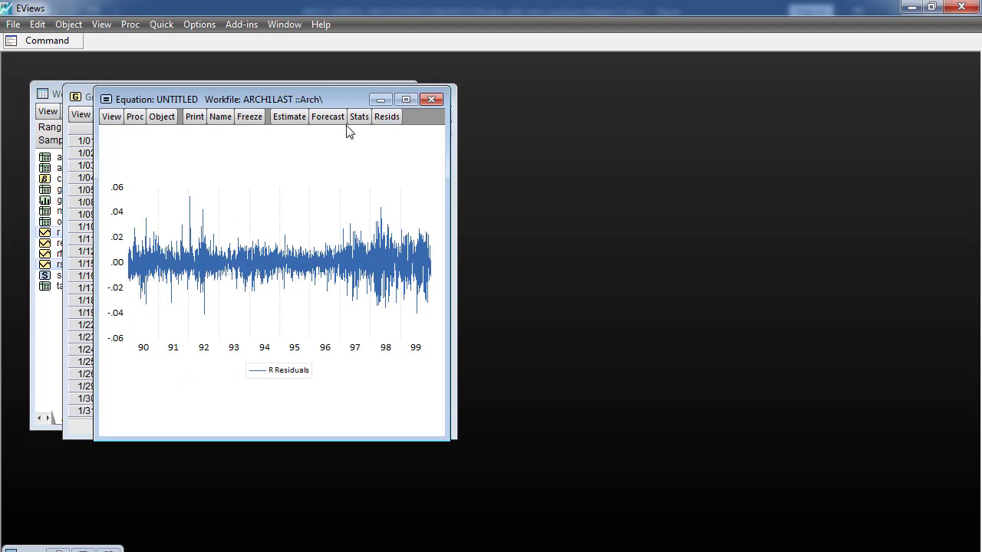
{"action": "left_click", "coordinate": [406, 99]}
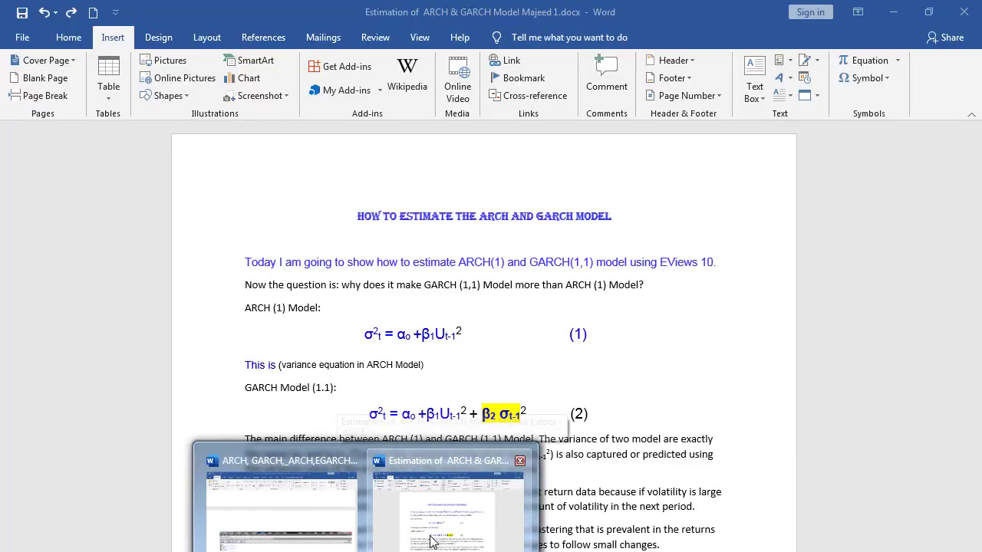
Switch to the ARCH and GARCH estimation notes in Word and review the R residuals graph and the volatility clustering explanation
{"action": "left_click", "coordinate": [431, 542]}
{"action": "scroll", "coordinate": [377, 429], "scroll_direction": "down", "scroll_amount": 10}
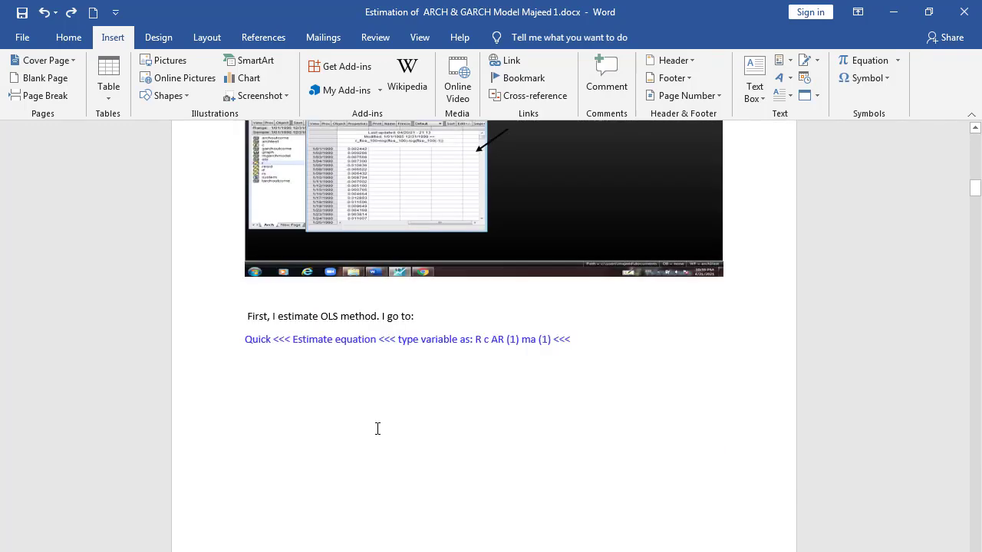
{"action": "middle_click", "coordinate": [377, 429]}
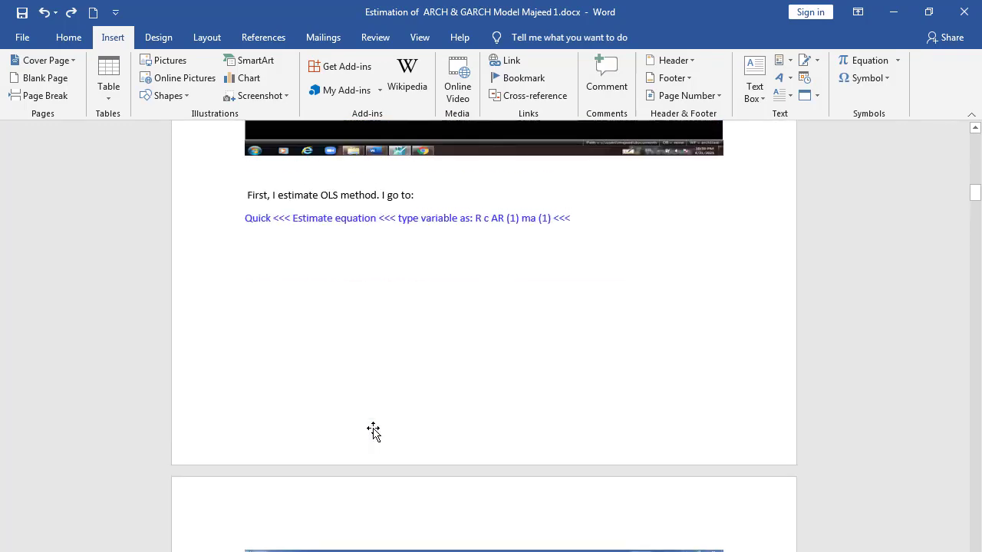
{"action": "scroll", "coordinate": [373, 432], "scroll_direction": "down", "scroll_amount": 10}
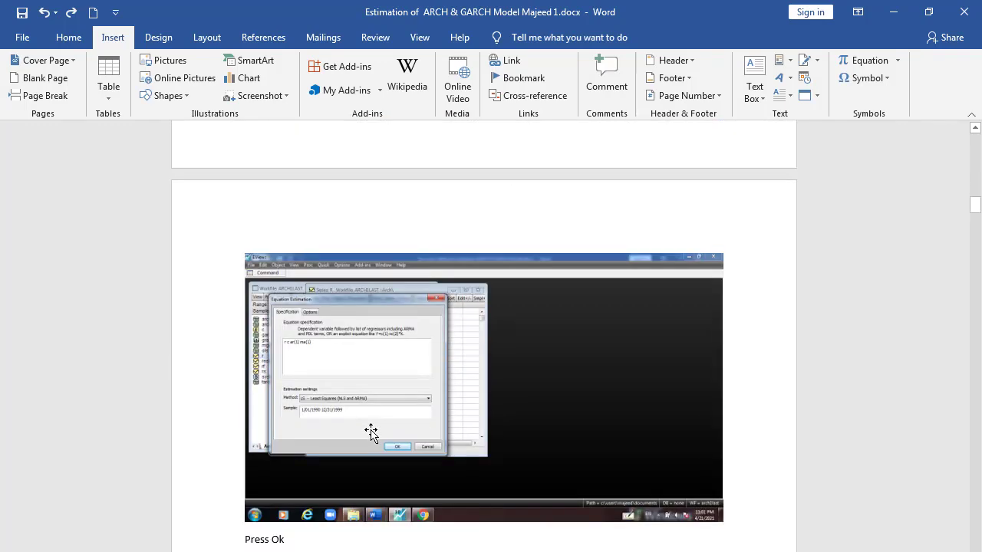
{"action": "scroll", "coordinate": [370, 434], "scroll_direction": "down", "scroll_amount": 10}
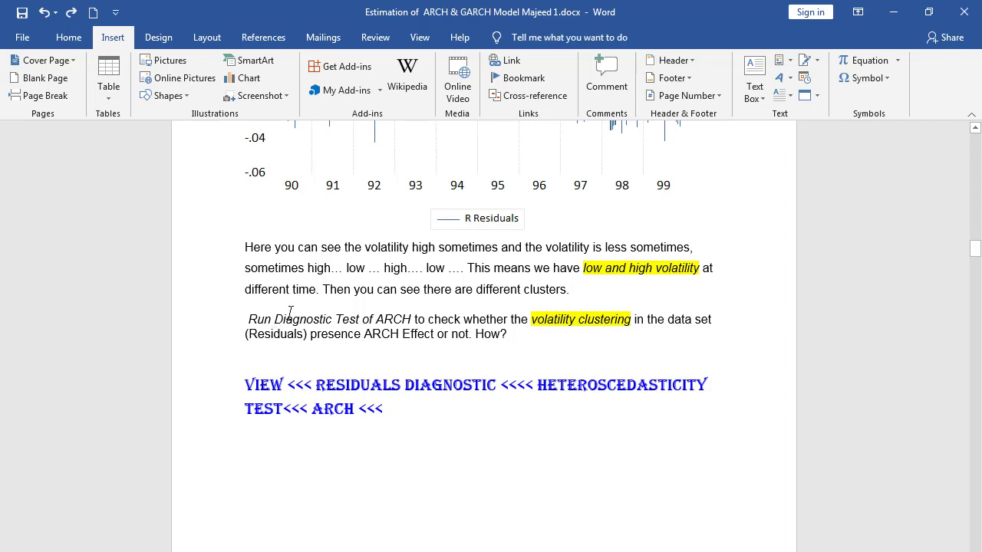
{"action": "scroll", "coordinate": [180, 395], "scroll_direction": "up", "scroll_amount": 7}
{"action": "scroll", "coordinate": [340, 429], "scroll_direction": "down", "scroll_amount": 3}
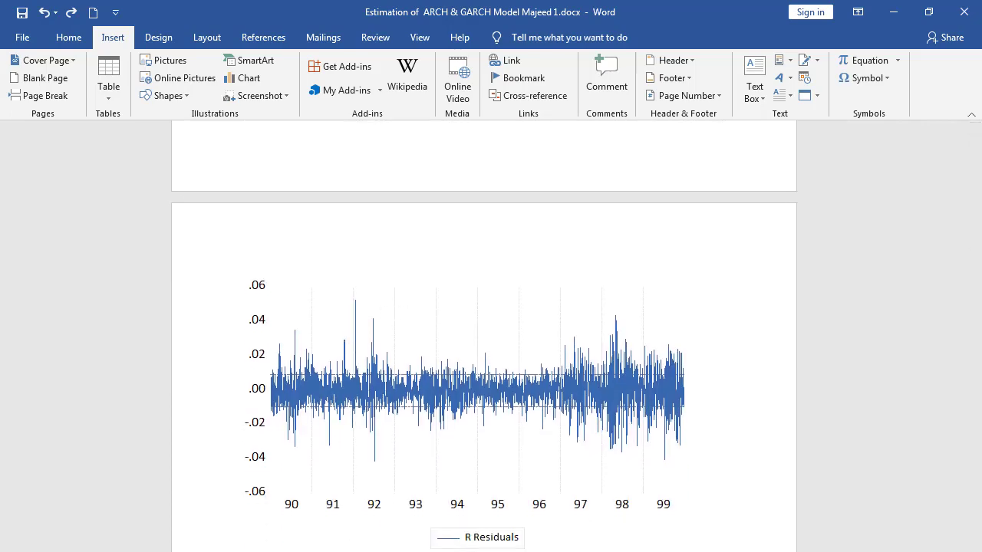
Switch back to EViews and examine the R residuals graph for periods of high and low volatility
{"action": "key", "text": "alt+Tab"}
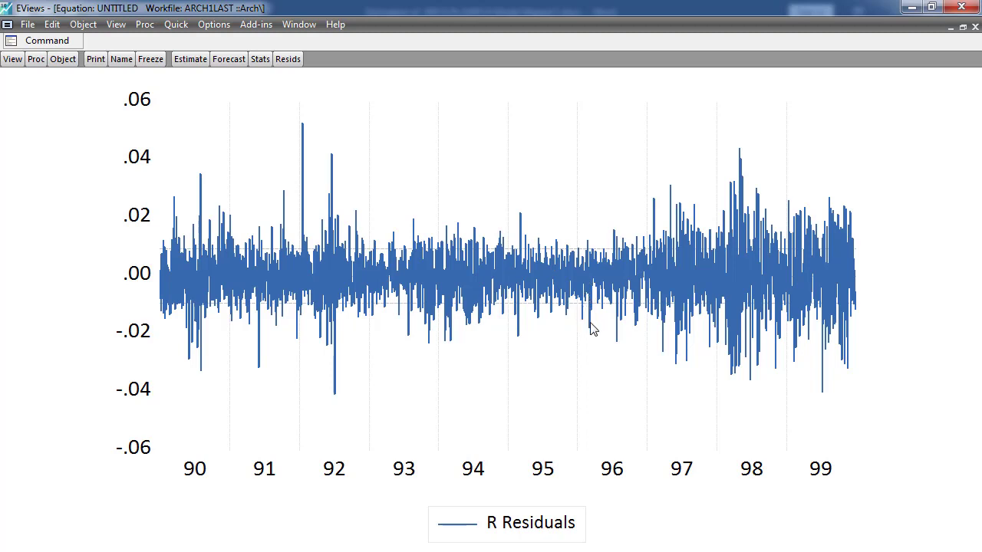
{"action": "mouse_move", "coordinate": [592, 331]}
{"action": "mouse_move", "coordinate": [652, 295]}
{"action": "mouse_move", "coordinate": [749, 356]}
{"action": "mouse_move", "coordinate": [243, 279]}
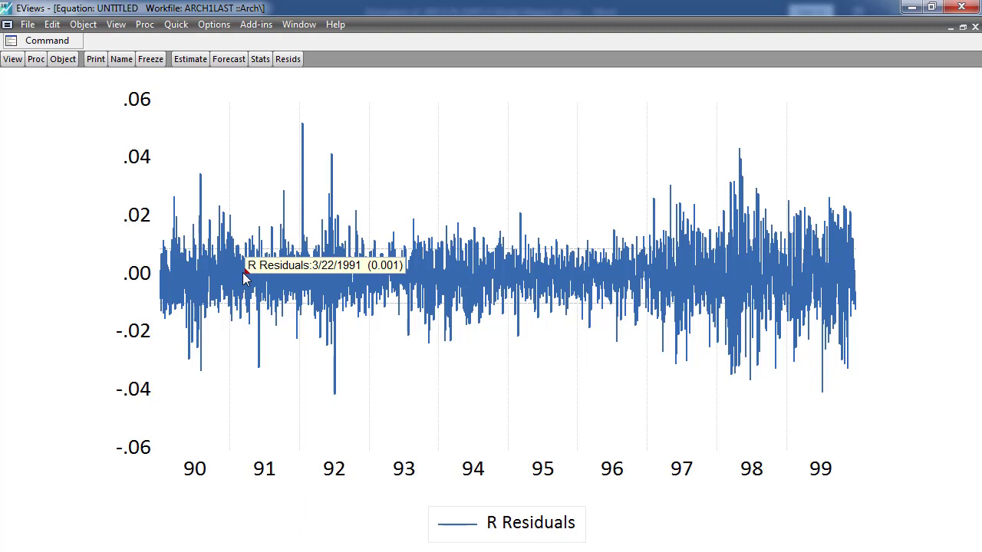
Run the ARCH heteroskedasticity test on the equation's residuals with 1 lag
{"action": "left_click", "coordinate": [12, 61]}
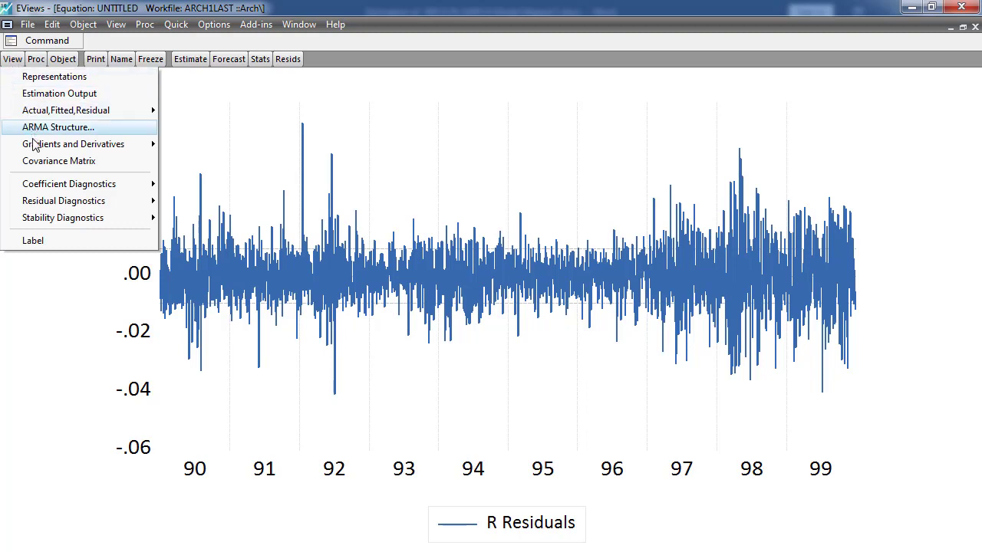
{"action": "mouse_move", "coordinate": [50, 204]}
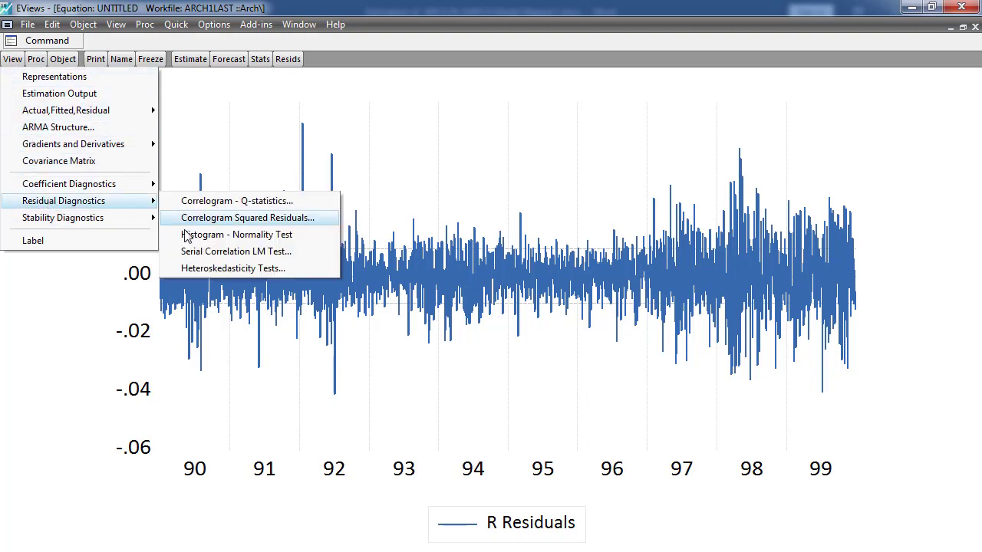
{"action": "left_click", "coordinate": [207, 270]}
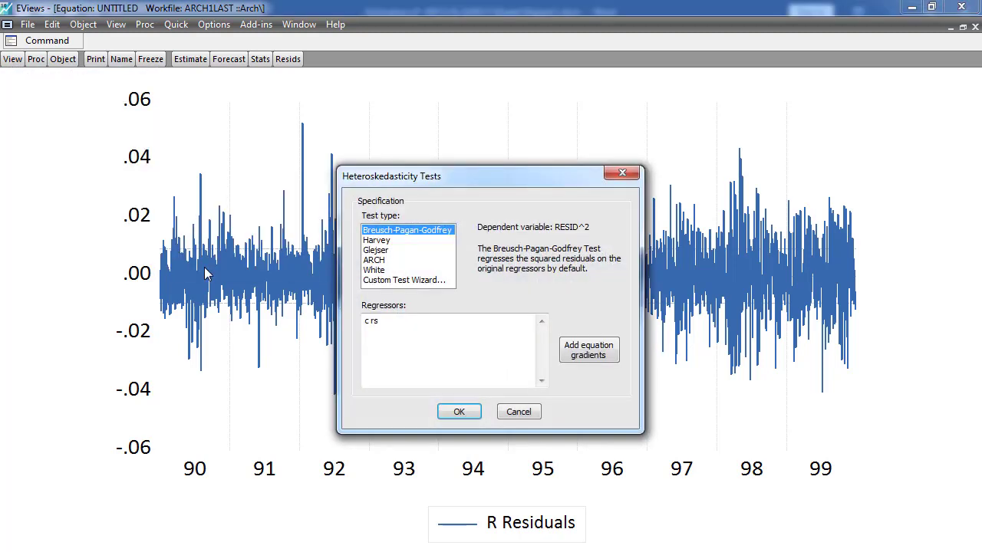
{"action": "left_click", "coordinate": [375, 261]}
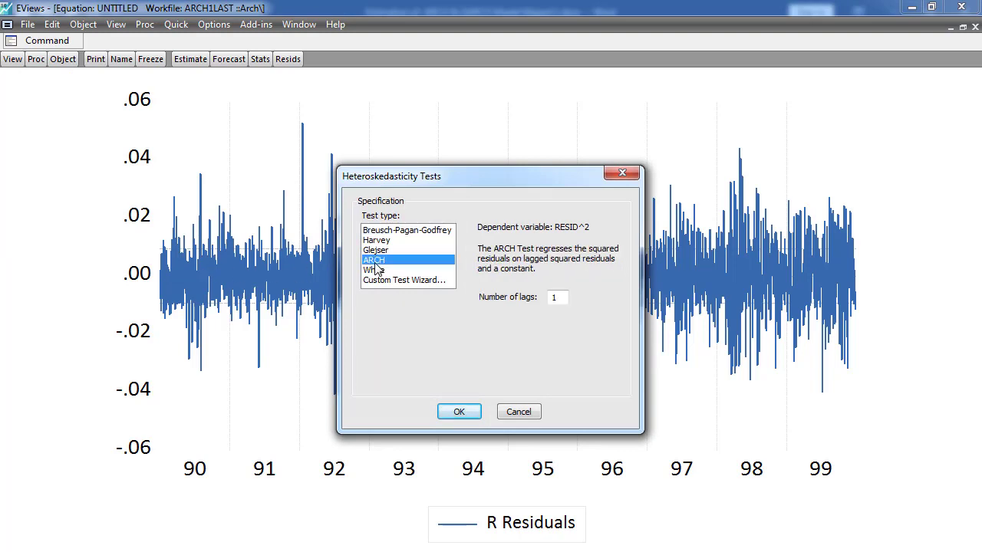
{"action": "left_click", "coordinate": [459, 412]}
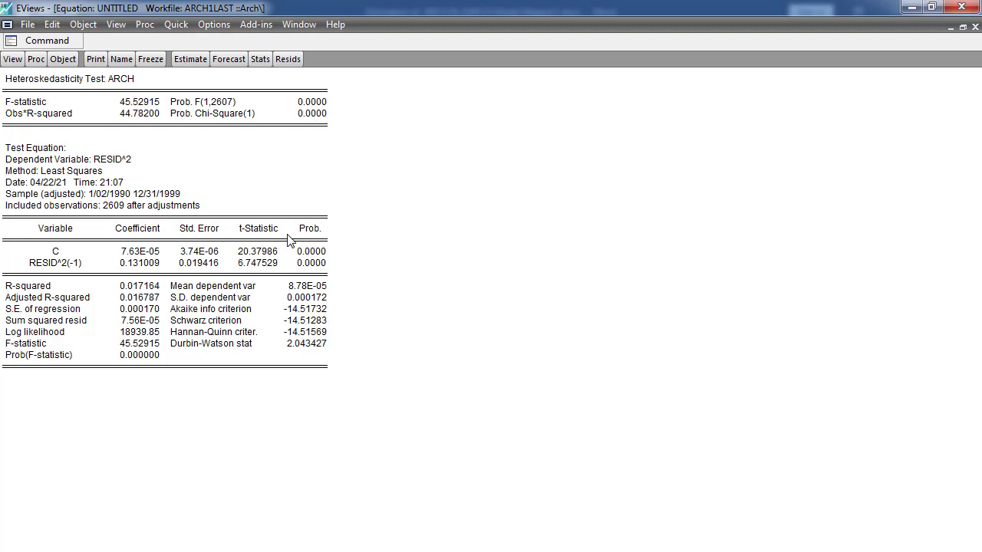
Examine the Obs*R-squared statistic and its Chi-Square probability in the ARCH test output, and restore the equation window's smaller size
{"action": "left_click", "coordinate": [40, 114]}
{"action": "left_click", "coordinate": [298, 115]}
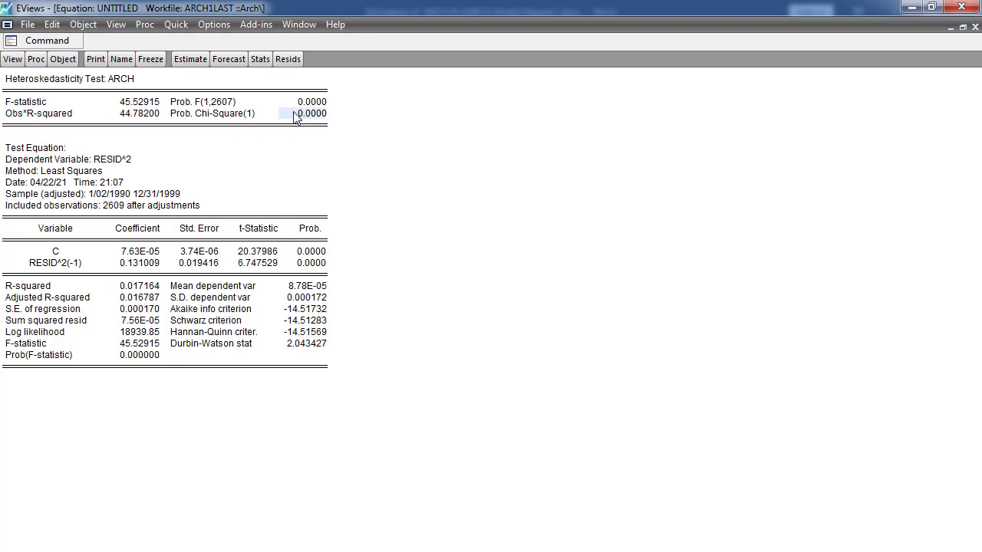
{"action": "left_click", "coordinate": [227, 115]}
{"action": "left_click", "coordinate": [310, 115]}
{"action": "left_click", "coordinate": [961, 26]}
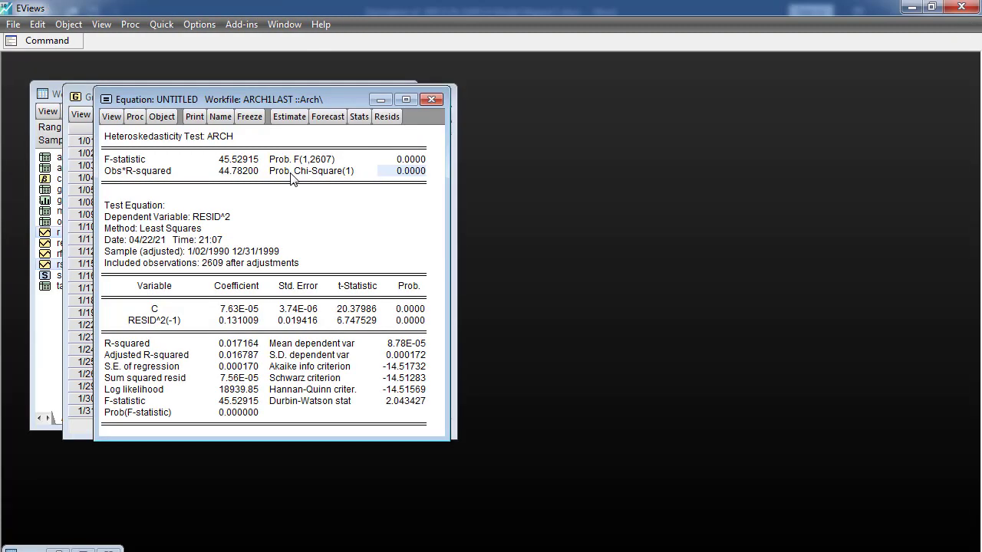
Examine the test equation's dependent variable RESID^2 and the coefficient and probability of RESID^2(-1)
{"action": "left_click", "coordinate": [217, 220]}
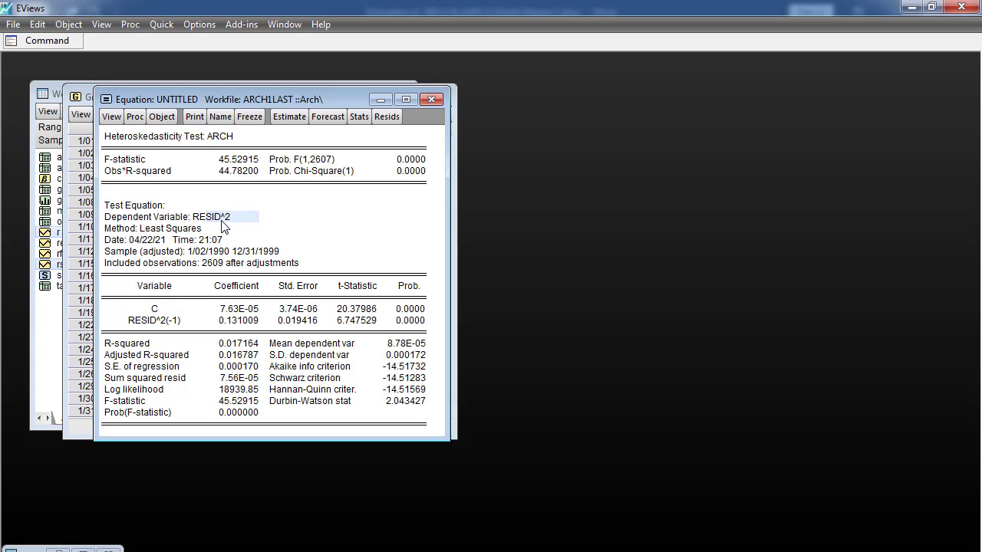
{"action": "left_click", "coordinate": [160, 322]}
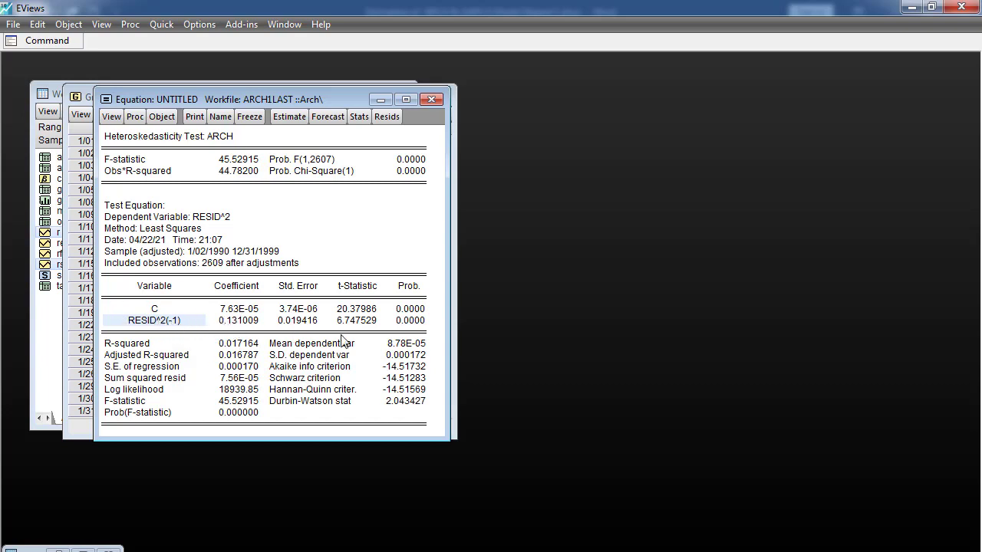
{"action": "left_click", "coordinate": [230, 320]}
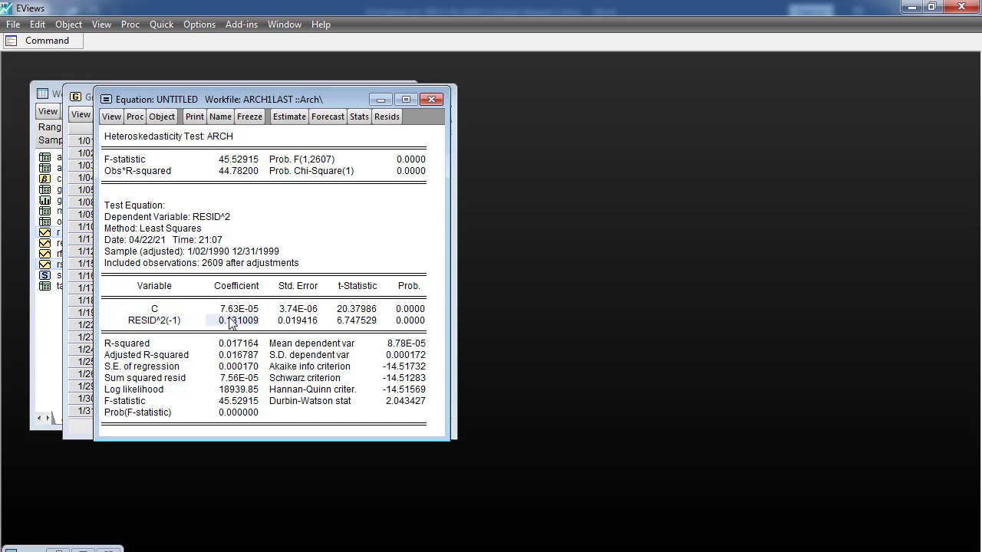
{"action": "left_click", "coordinate": [409, 322]}
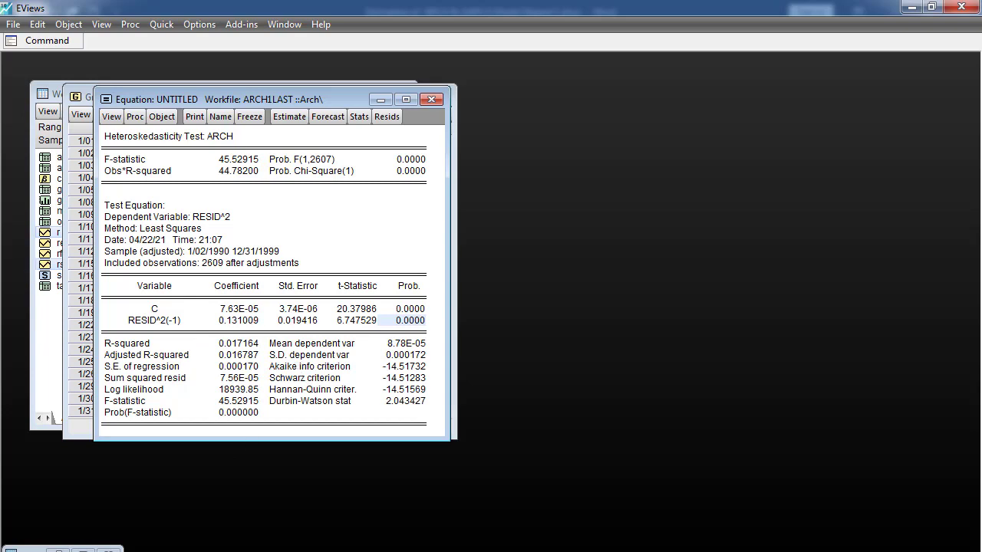
Switch to the estimation notes in Word, review the ARCH (1) variance equation marked (1), and return to the EViews test output
{"action": "mouse_move", "coordinate": [368, 543]}
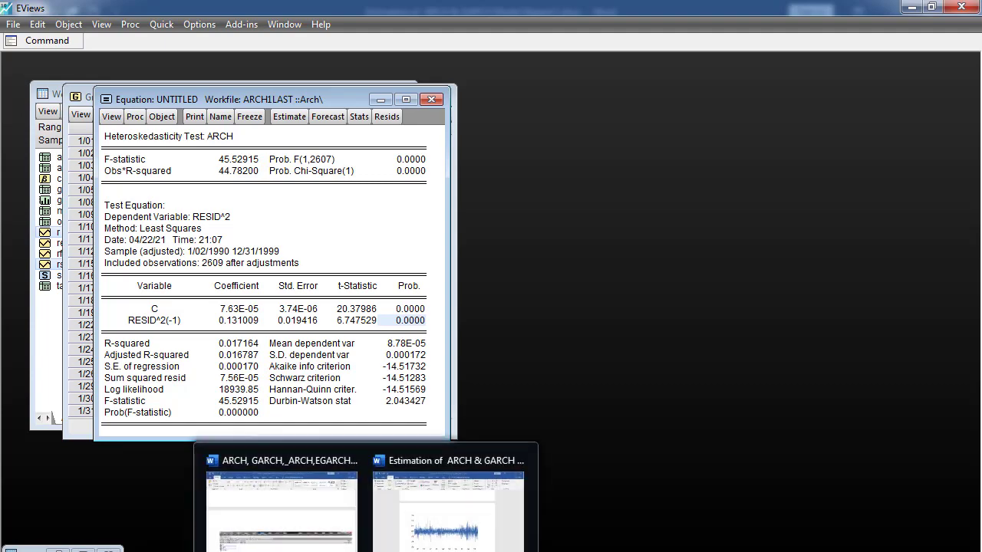
{"action": "left_click", "coordinate": [458, 537]}
{"action": "scroll", "coordinate": [445, 429], "scroll_direction": "up", "scroll_amount": 20}
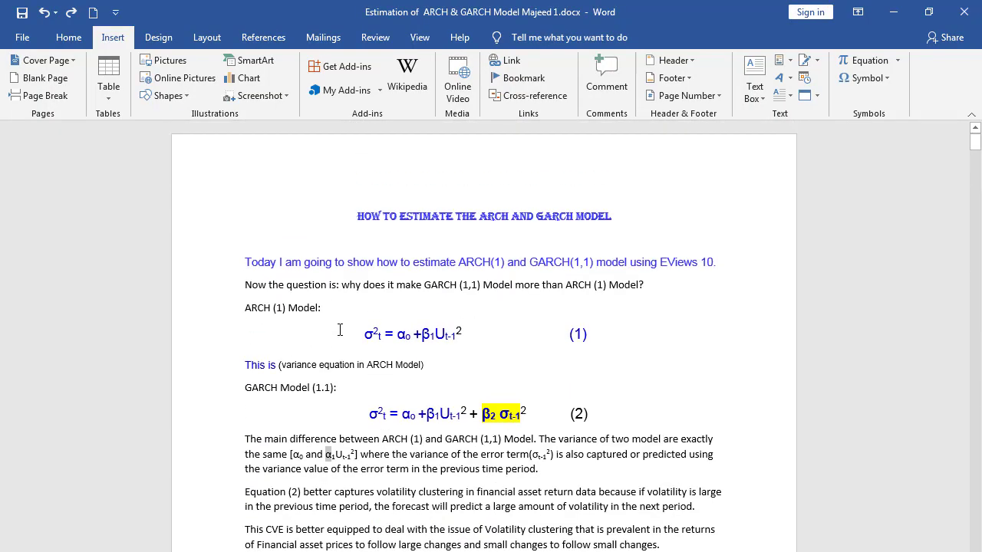
{"action": "left_click", "coordinate": [366, 332]}
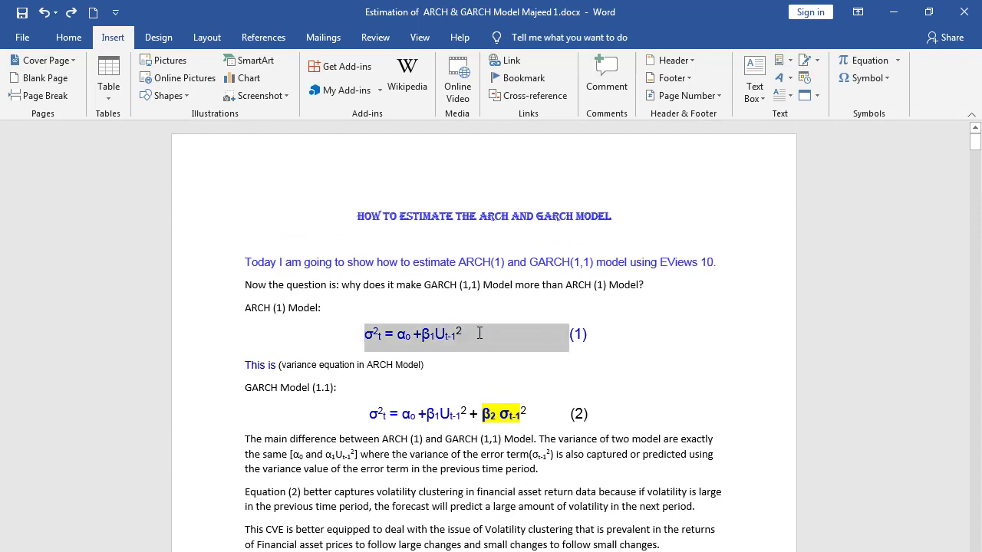
{"action": "left_click_drag", "start_coordinate": [462, 337], "coordinate": [467, 335]}
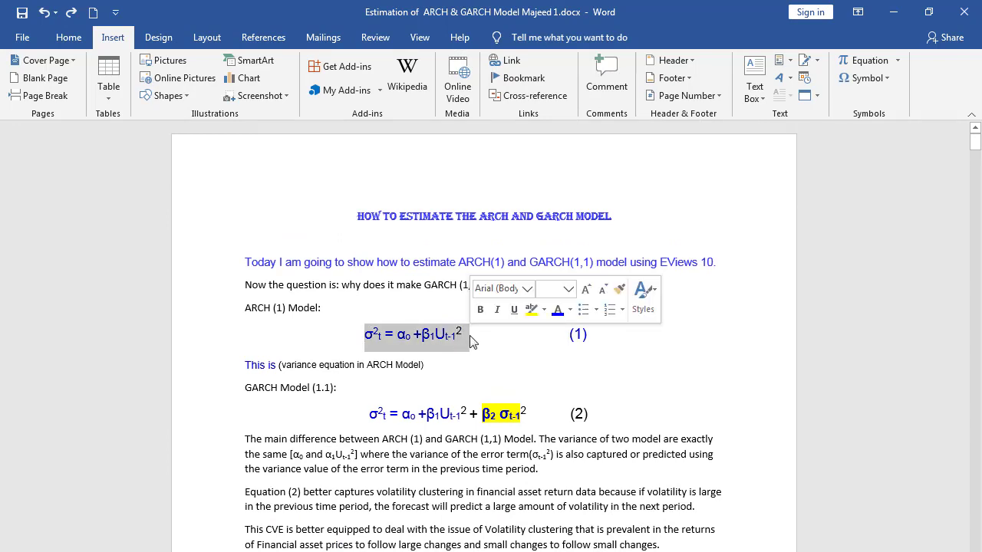
{"action": "right_click", "coordinate": [375, 339]}
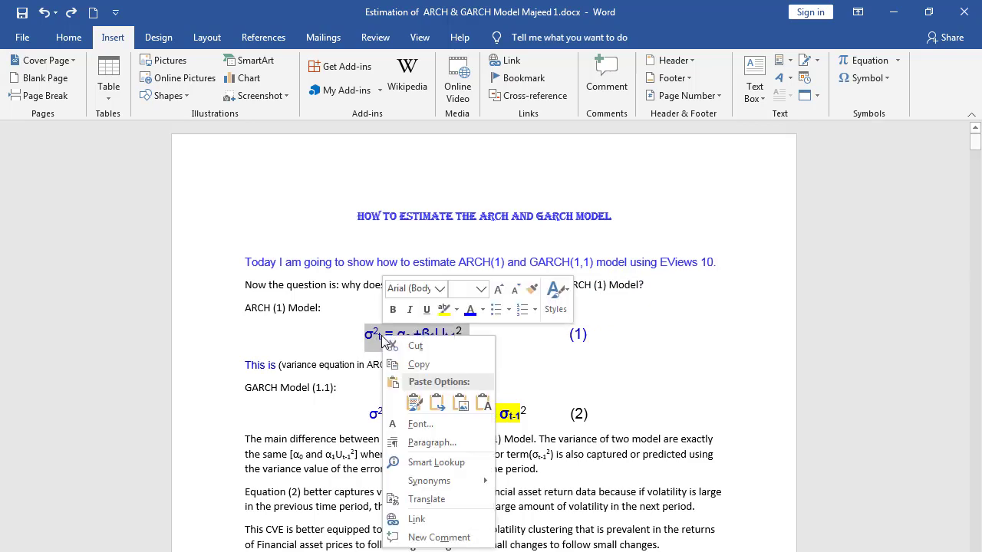
{"action": "left_click", "coordinate": [332, 333]}
{"action": "scroll", "coordinate": [354, 399], "scroll_direction": "down", "scroll_amount": 4}
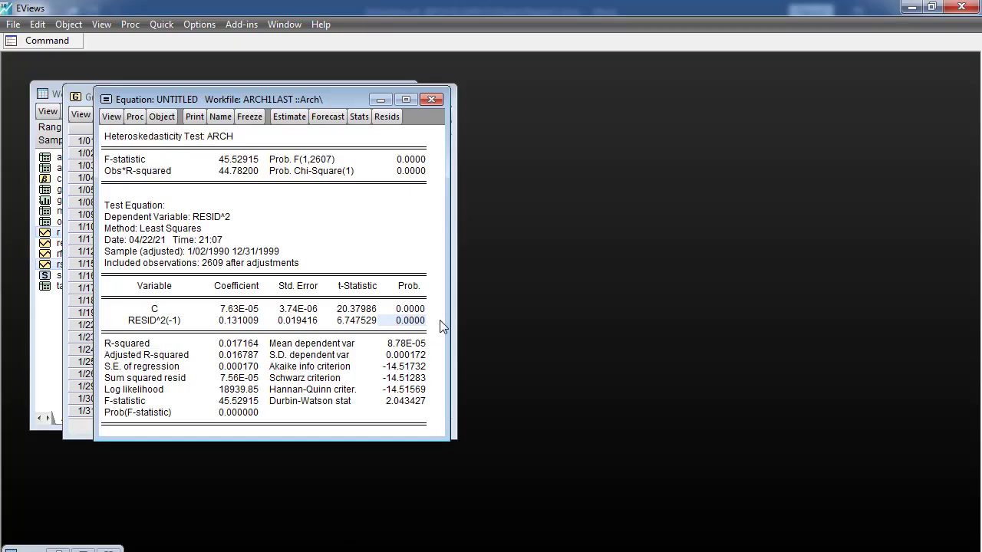
Restore the EViews and Word windows to smaller sizes and arrange the ARCH test output beside the variance equations
{"action": "left_click", "coordinate": [931, 7]}
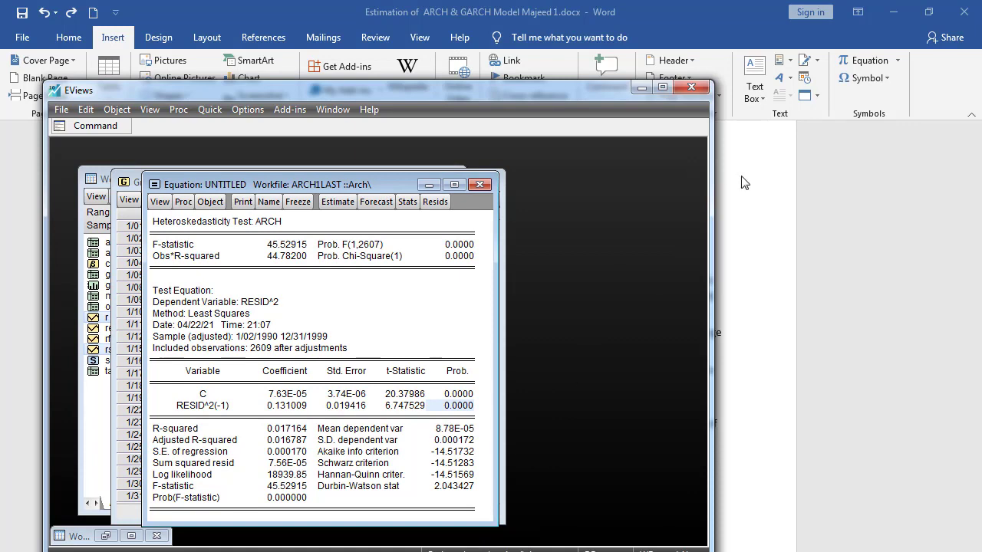
{"action": "left_click", "coordinate": [929, 12]}
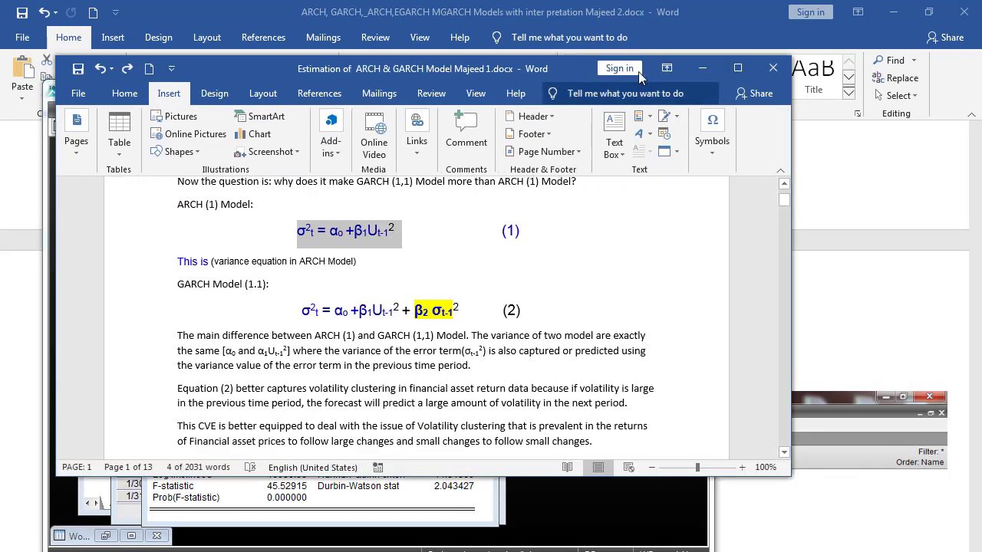
{"action": "left_click_drag", "start_coordinate": [260, 69], "coordinate": [606, 104]}
{"action": "left_click", "coordinate": [257, 123]}
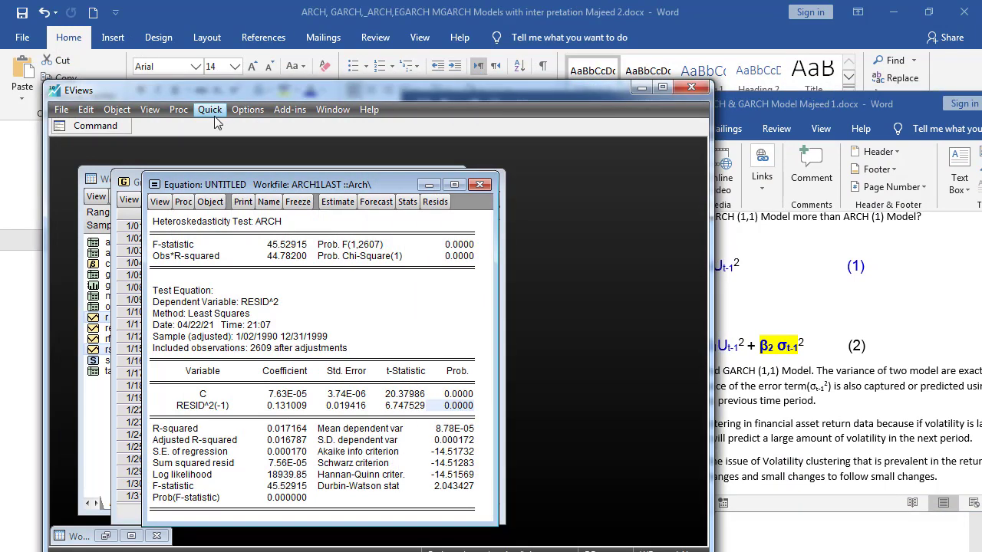
{"action": "left_click_drag", "start_coordinate": [379, 87], "coordinate": [286, 81]}
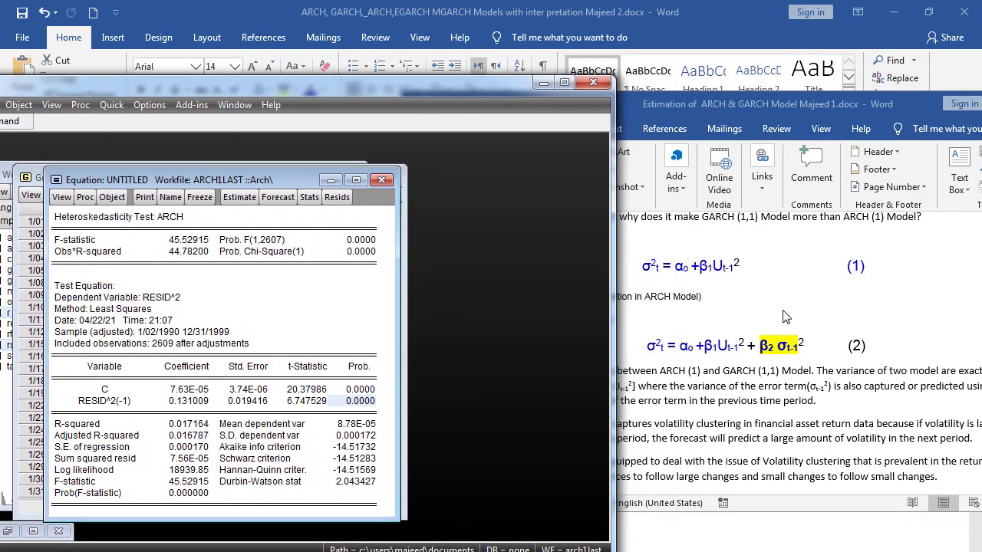
Compare the ARCH test equation's dependent variable, constant and RESID^2(-1) with the terms of the ARCH (1) variance equation in the Word notes
{"action": "left_click_drag", "start_coordinate": [797, 105], "coordinate": [815, 96]}
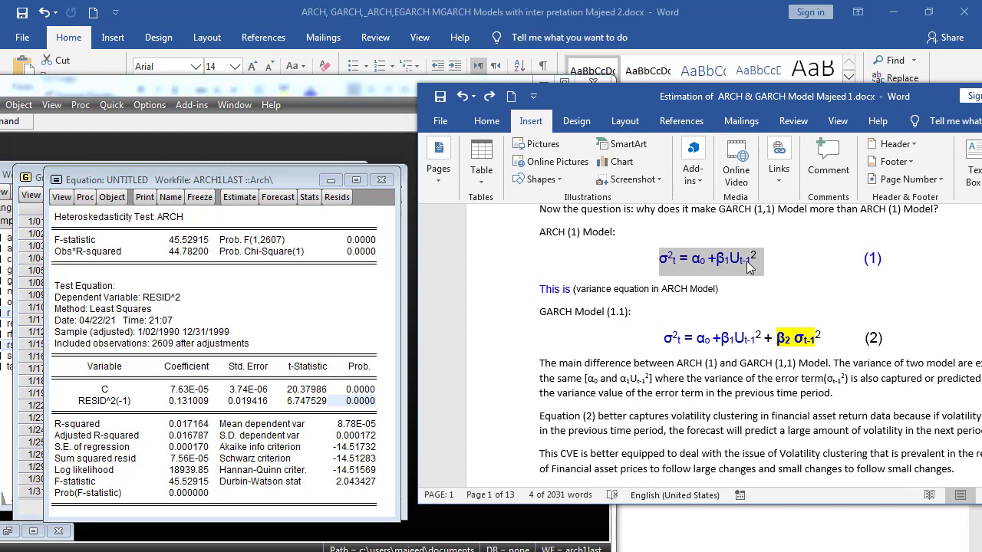
{"action": "left_click", "coordinate": [168, 305]}
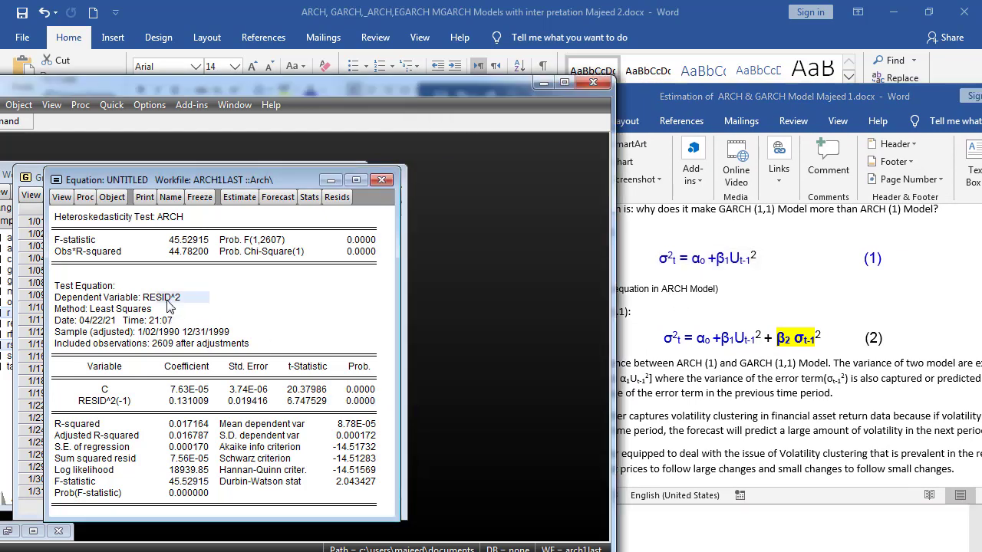
{"action": "left_click", "coordinate": [667, 265]}
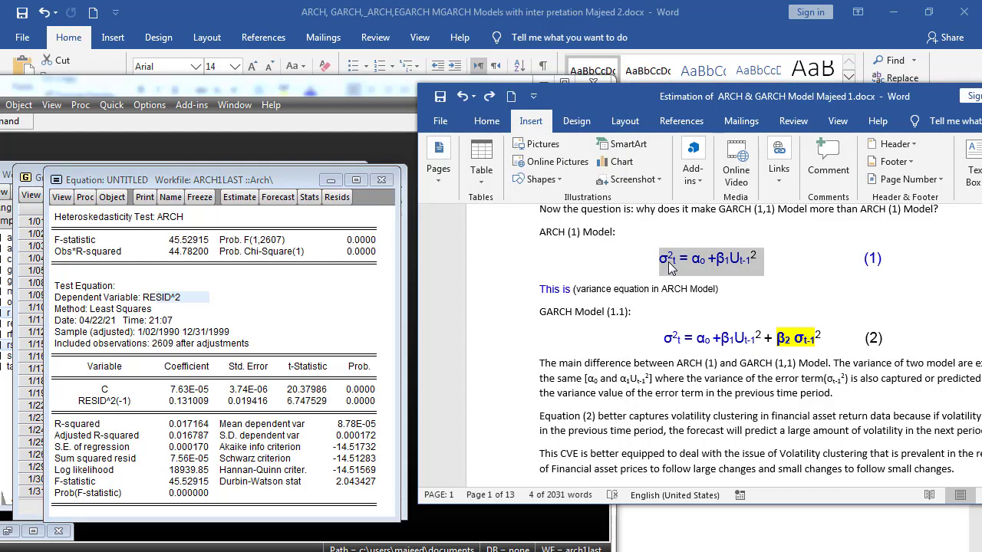
{"action": "left_click", "coordinate": [668, 265]}
{"action": "left_click", "coordinate": [695, 267]}
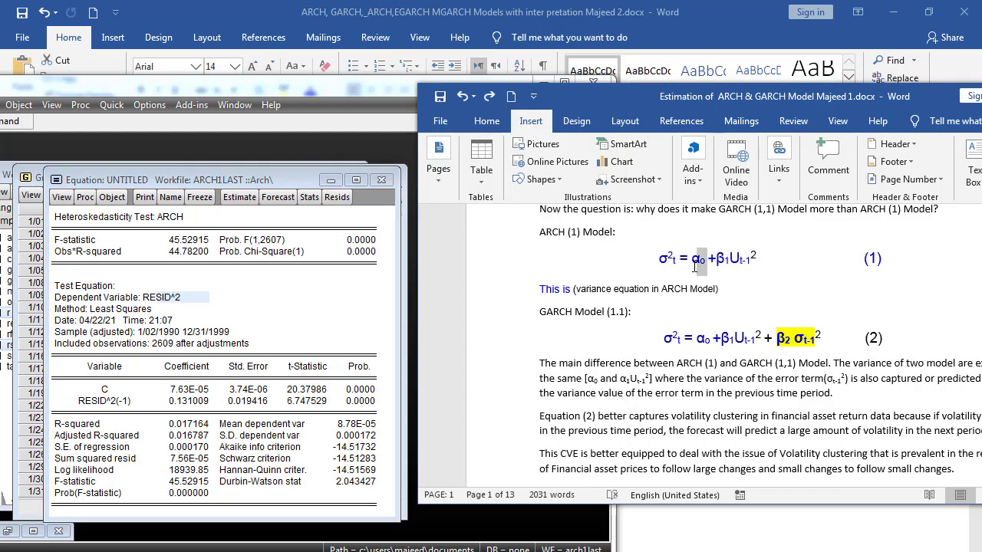
{"action": "double_click", "coordinate": [695, 267]}
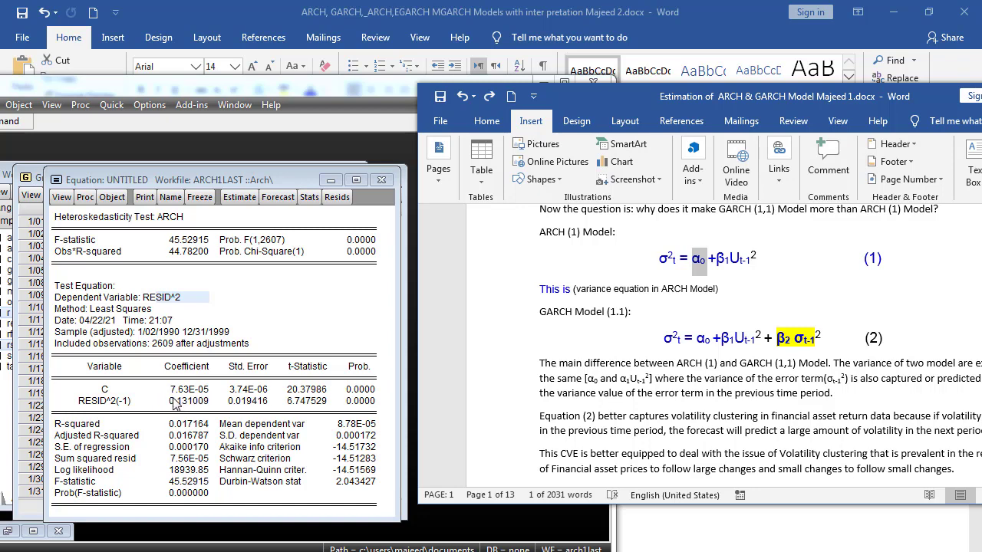
{"action": "left_click", "coordinate": [119, 409]}
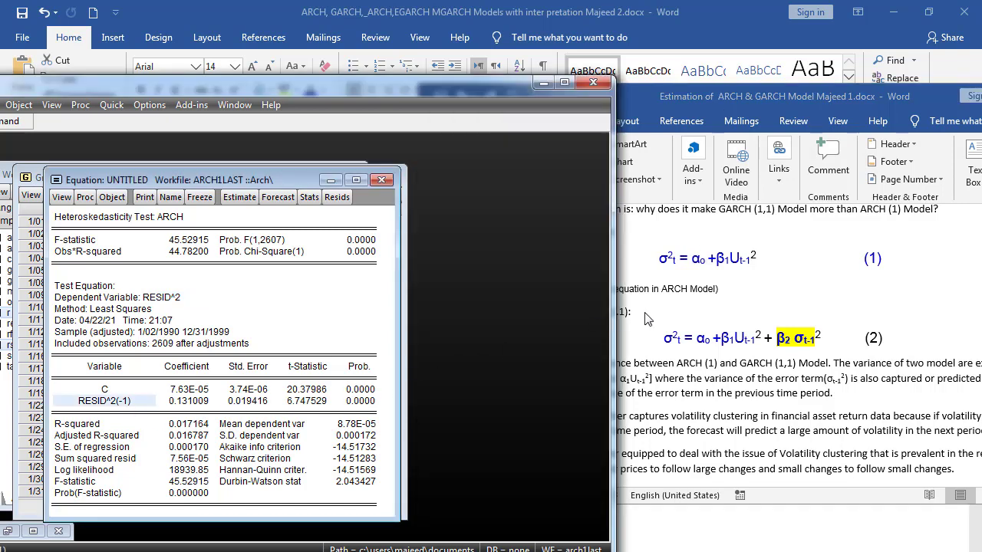
{"action": "left_click", "coordinate": [735, 269]}
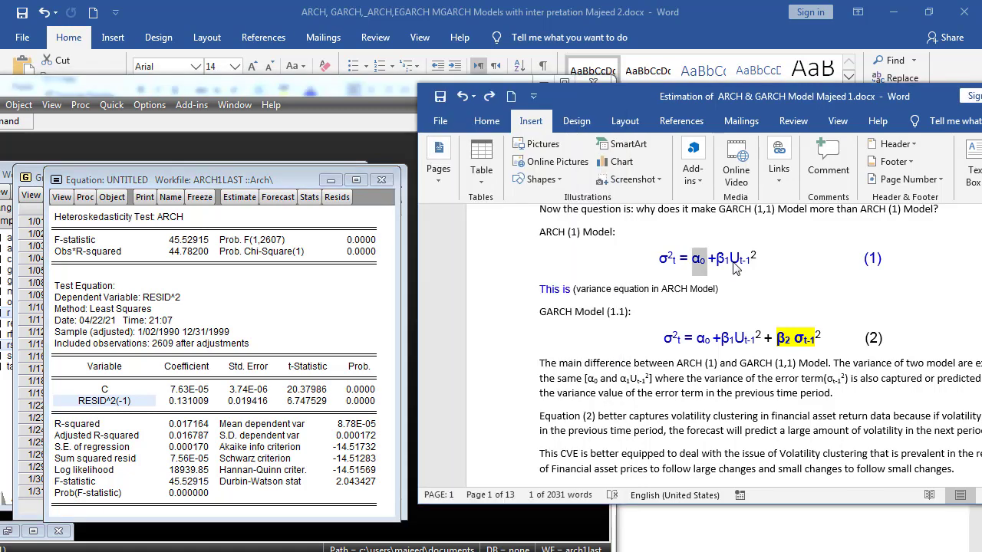
{"action": "left_click", "coordinate": [358, 403]}
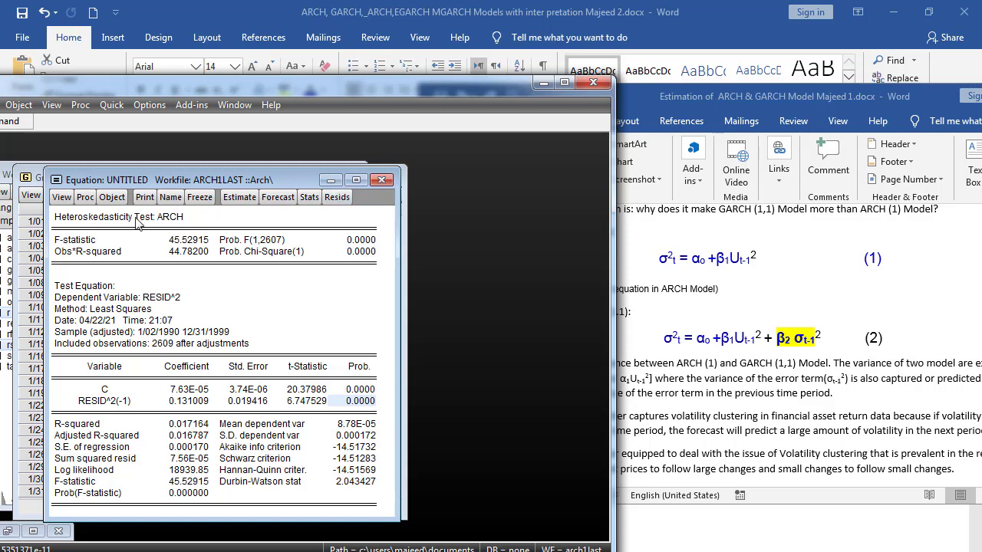
Reopen the equation's estimation settings in EViews, choose the ARCH estimation method, and set the GARCH order to 0
{"action": "left_click", "coordinate": [61, 197]}
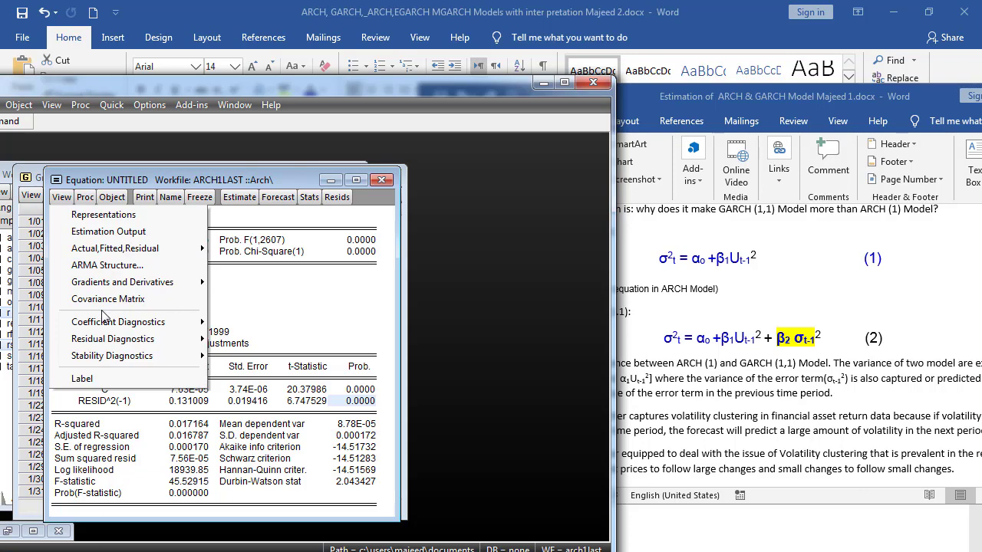
{"action": "left_click", "coordinate": [240, 197]}
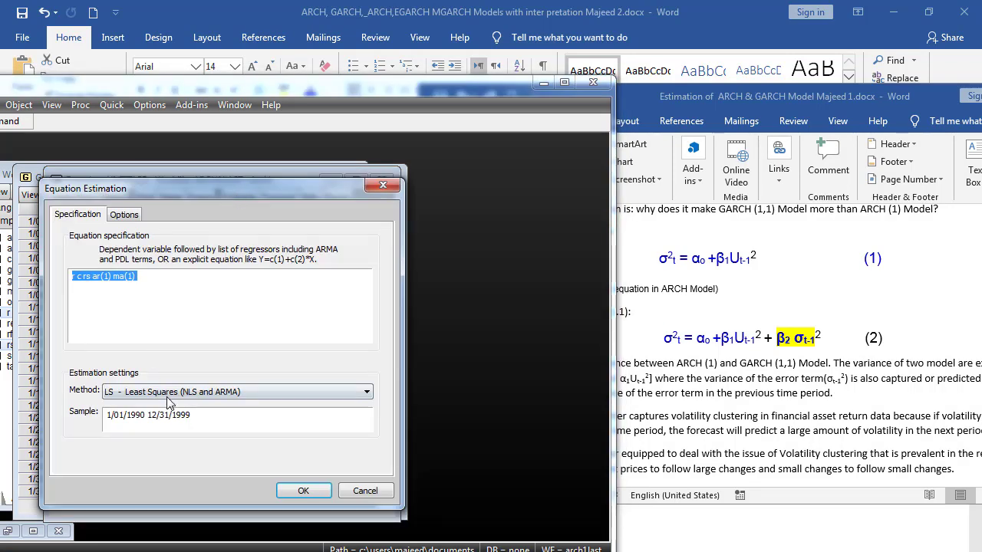
{"action": "left_click", "coordinate": [171, 397]}
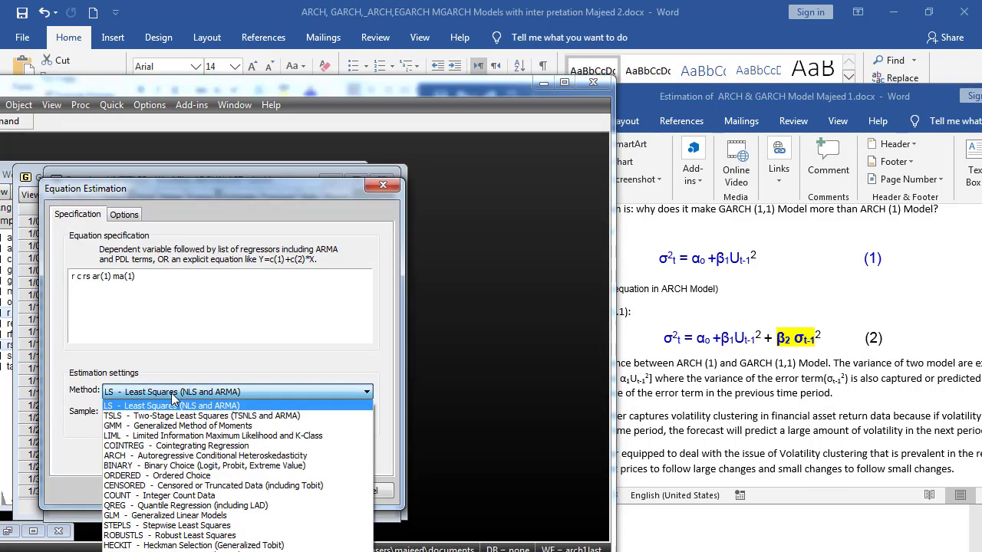
{"action": "left_click", "coordinate": [147, 457]}
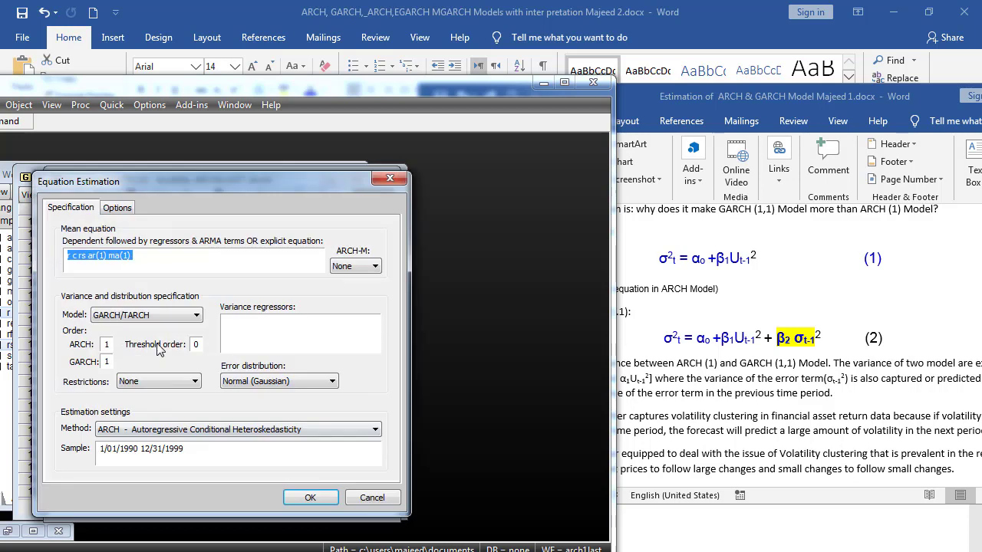
{"action": "double_click", "coordinate": [105, 362]}
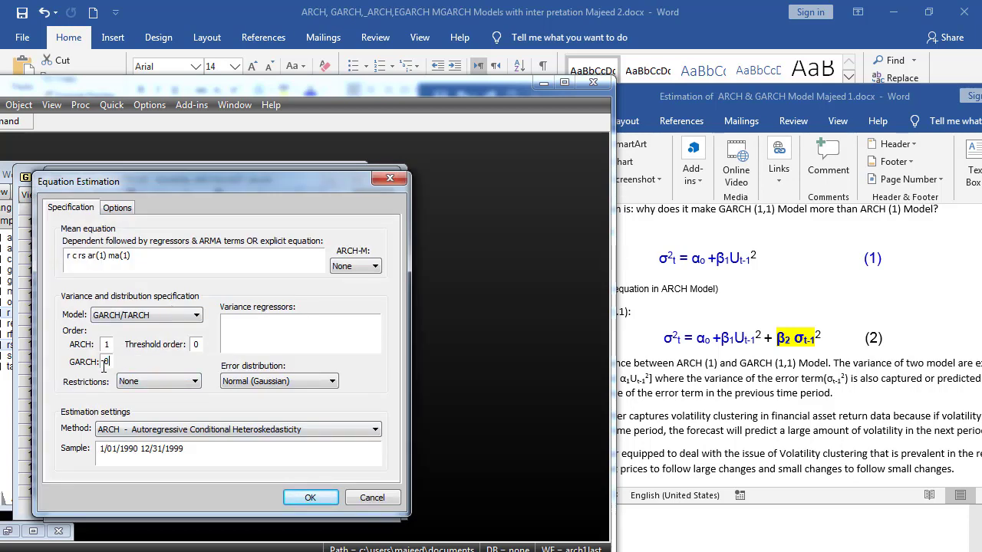
Set the optimization method to EViews legacy and estimate the ARCH model
{"action": "left_click", "coordinate": [118, 209]}
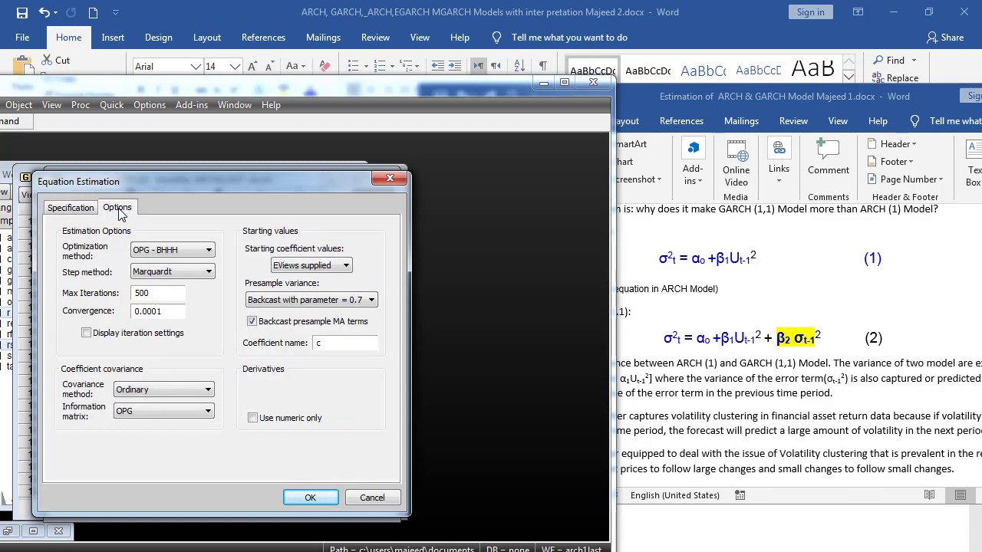
{"action": "left_click", "coordinate": [180, 254]}
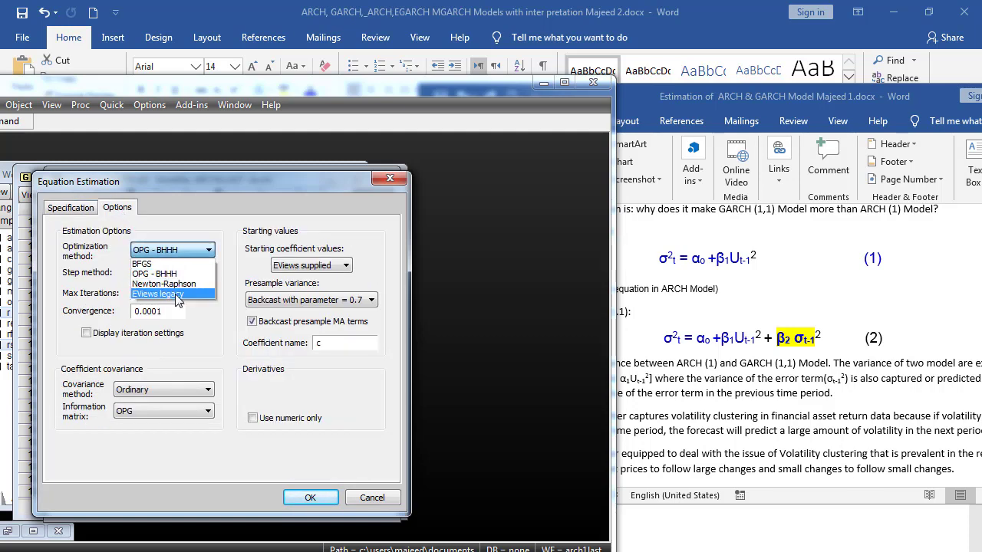
{"action": "left_click", "coordinate": [177, 295]}
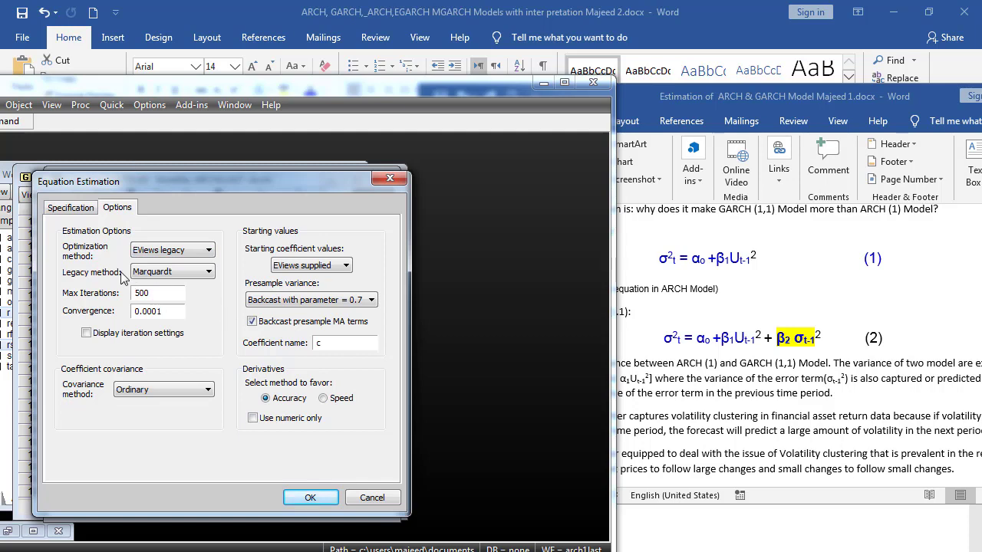
{"action": "left_click", "coordinate": [67, 208]}
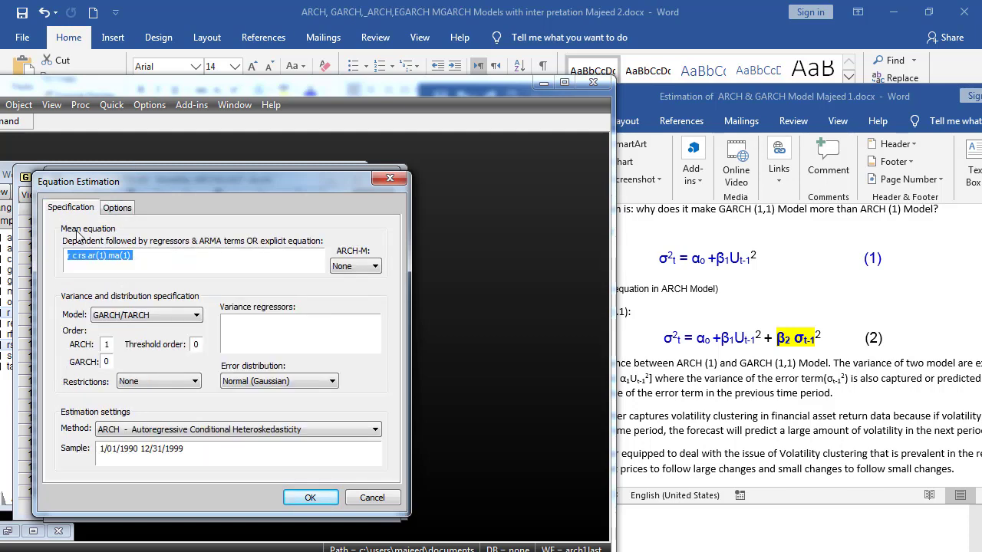
{"action": "left_click", "coordinate": [310, 497]}
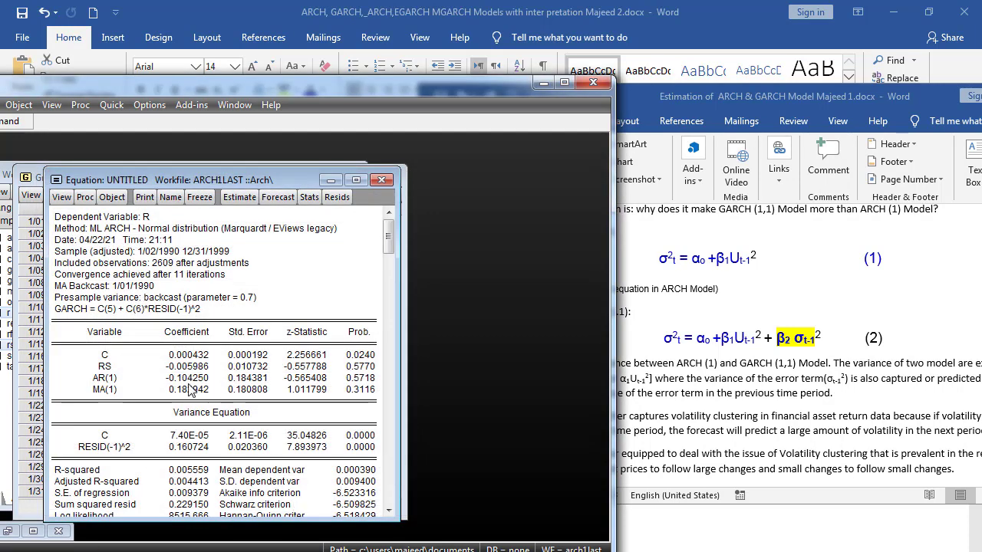
Shift the equation window upward and examine the coefficient and probability of RESID(-1)^2 in the variance equation
{"action": "left_click_drag", "start_coordinate": [253, 182], "coordinate": [264, 147]}
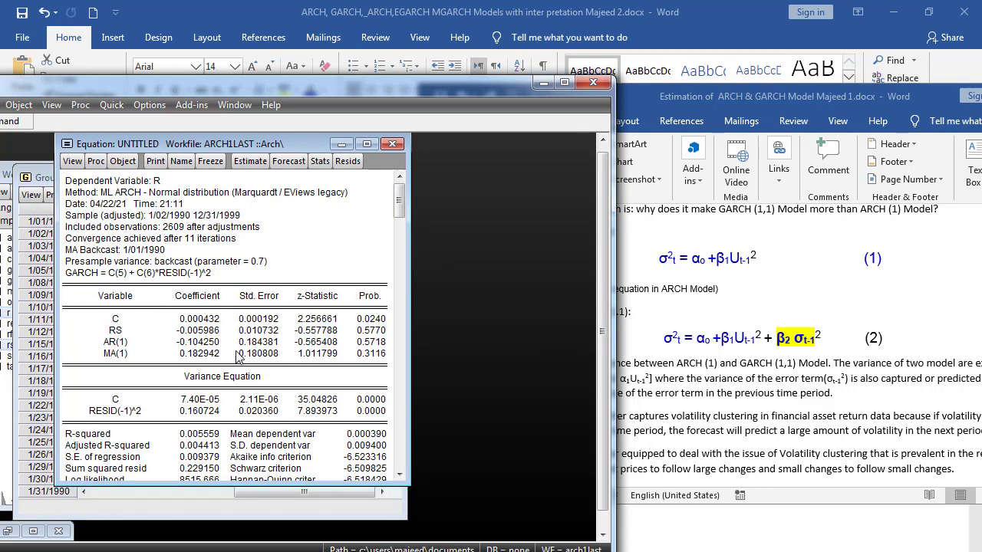
{"action": "scroll", "coordinate": [168, 404], "scroll_direction": "down", "scroll_amount": 1}
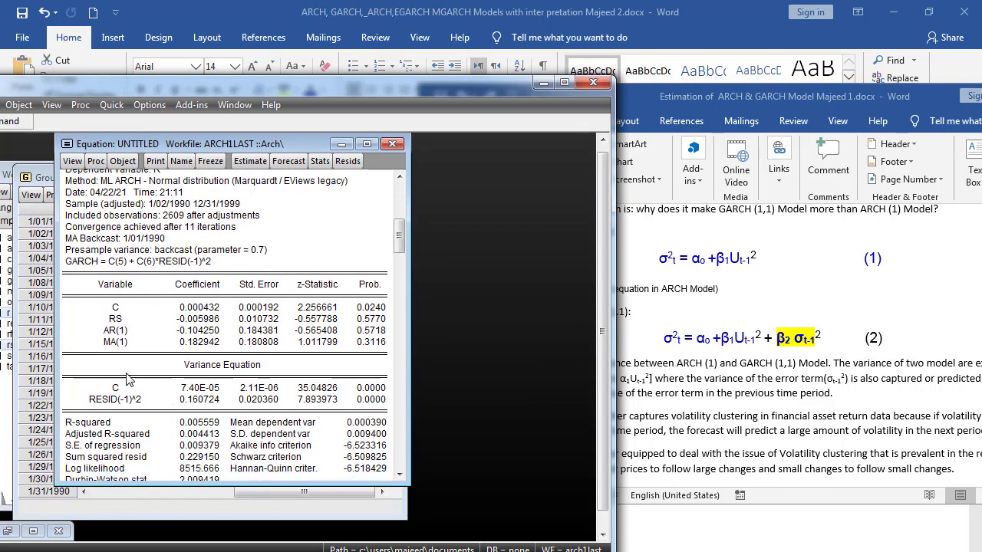
{"action": "left_click", "coordinate": [112, 402]}
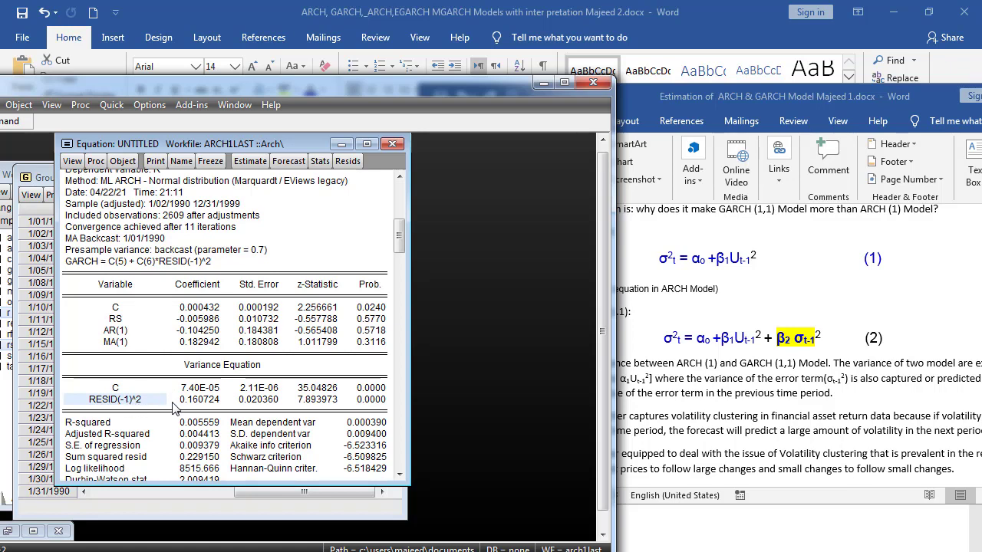
{"action": "left_click", "coordinate": [205, 400]}
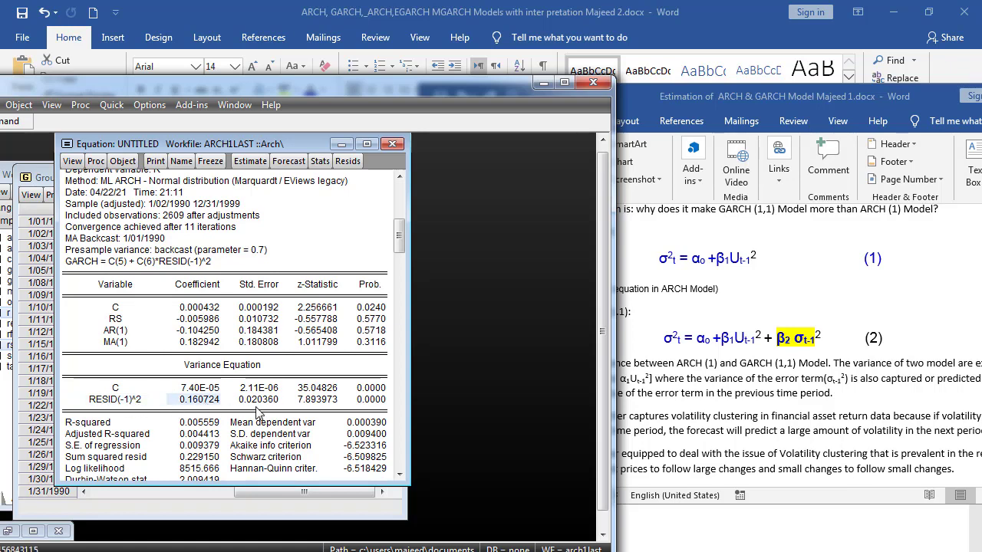
{"action": "left_click", "coordinate": [369, 400]}
Review the dependent variable R against the RESID(-1)^2 term, its coefficient and its probability to interpret the ARCH effect
{"action": "scroll", "coordinate": [137, 197], "scroll_direction": "up", "scroll_amount": 1}
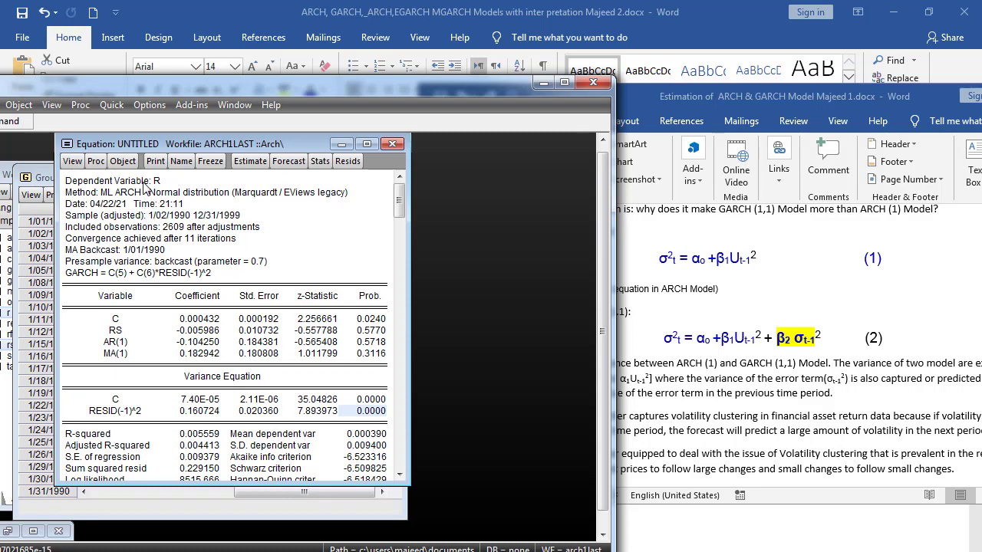
{"action": "left_click", "coordinate": [146, 183]}
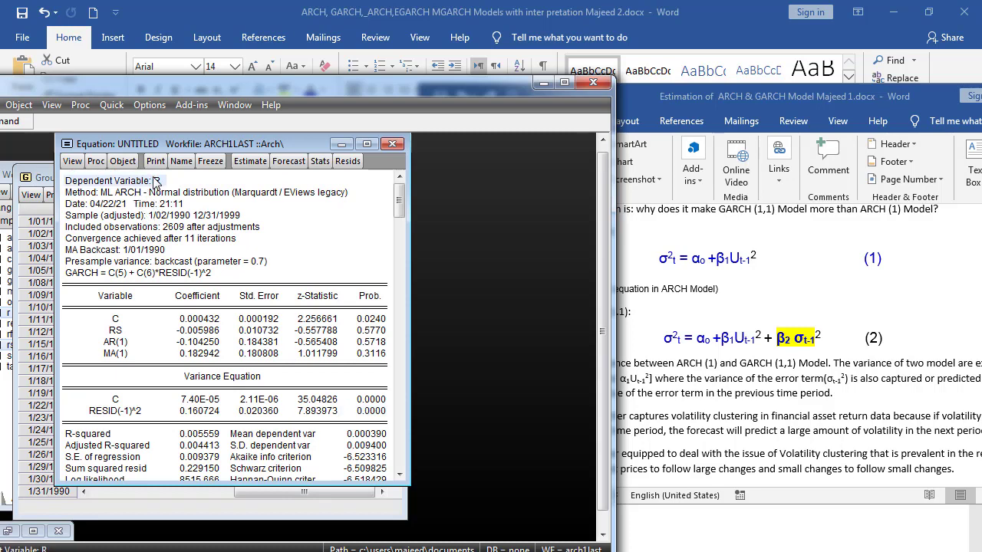
{"action": "left_click", "coordinate": [132, 419]}
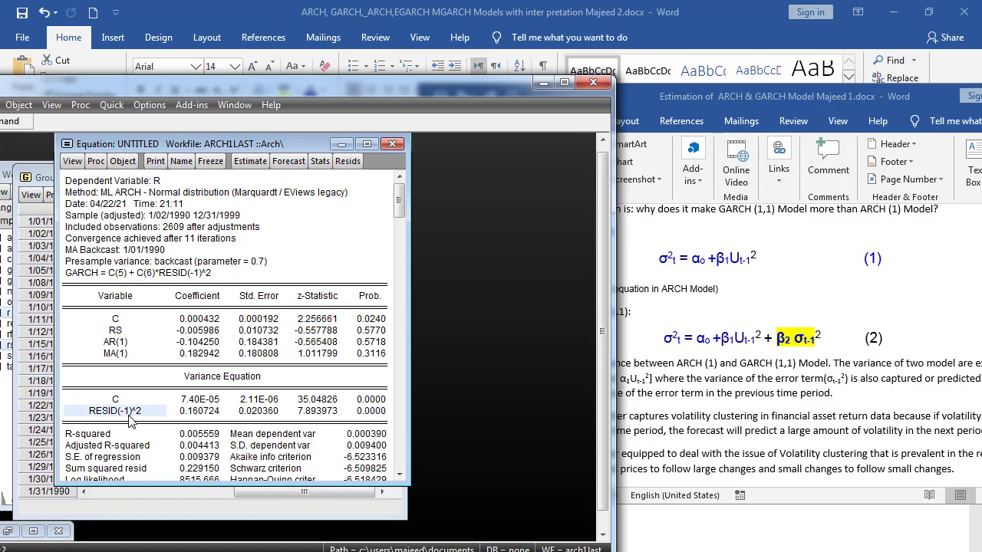
{"action": "left_click", "coordinate": [198, 414]}
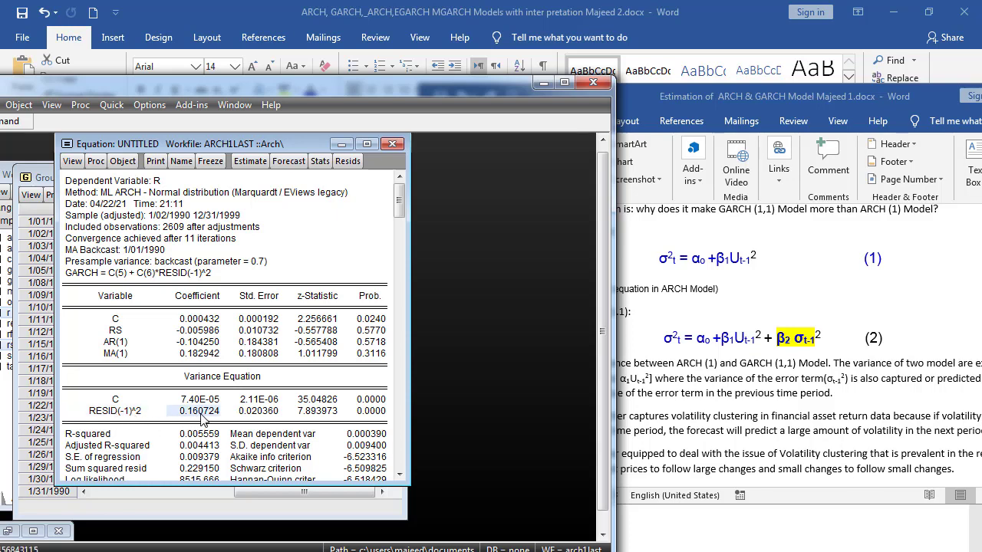
{"action": "left_click", "coordinate": [127, 184]}
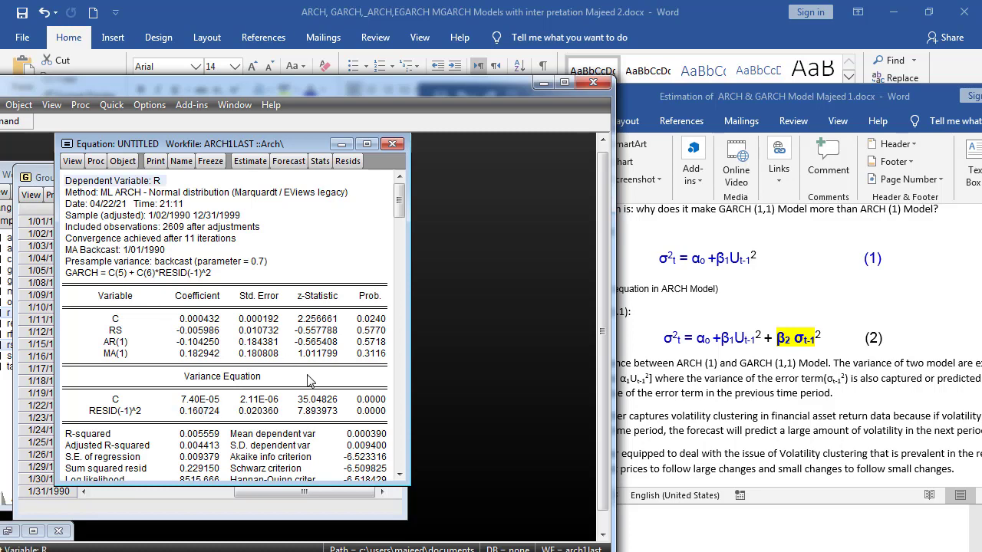
{"action": "left_click", "coordinate": [369, 413]}
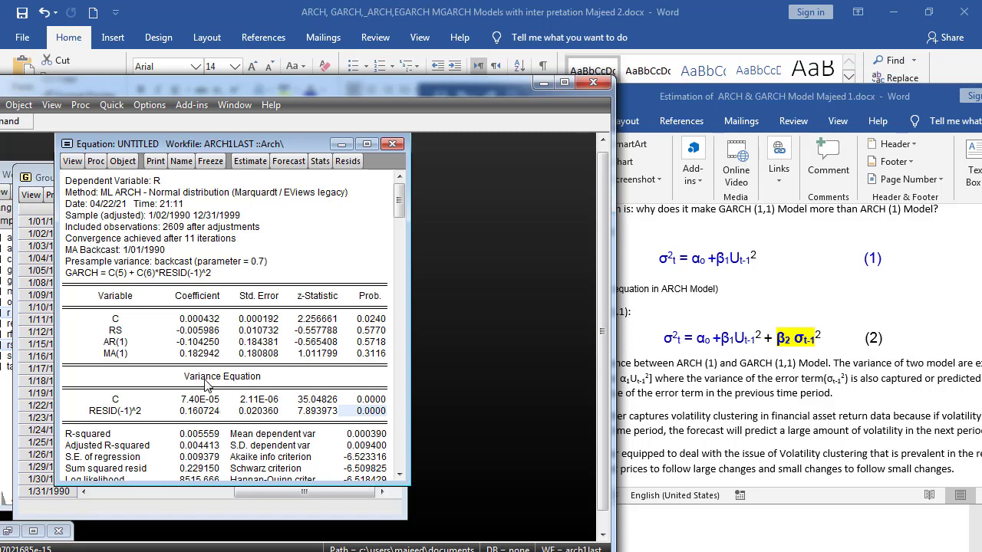
Highlight the Variance Equation block, compare it with the ARCH (1) equation in the Word notes, and return to the EViews output
{"action": "left_click_drag", "start_coordinate": [67, 372], "coordinate": [465, 410]}
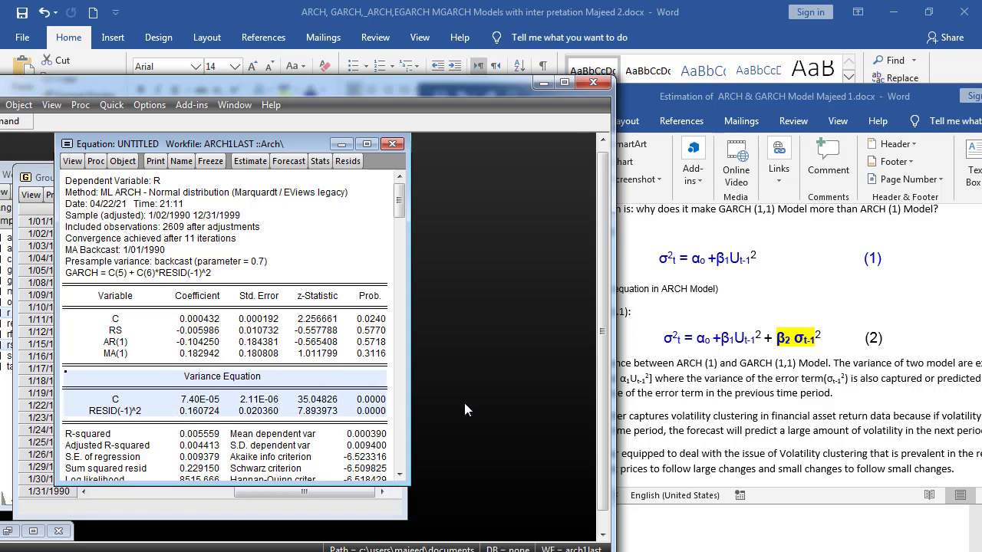
{"action": "left_click", "coordinate": [755, 268]}
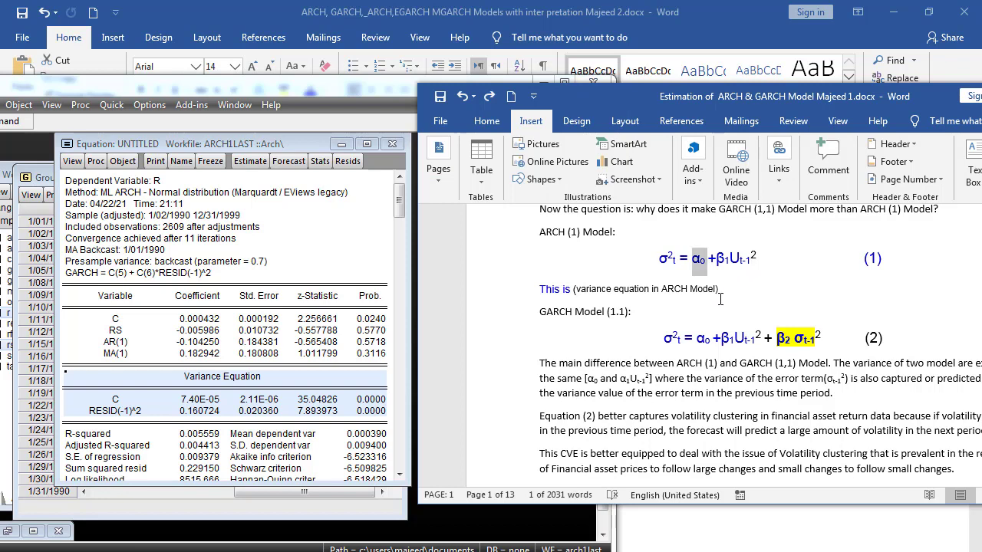
{"action": "triple_click", "coordinate": [732, 266]}
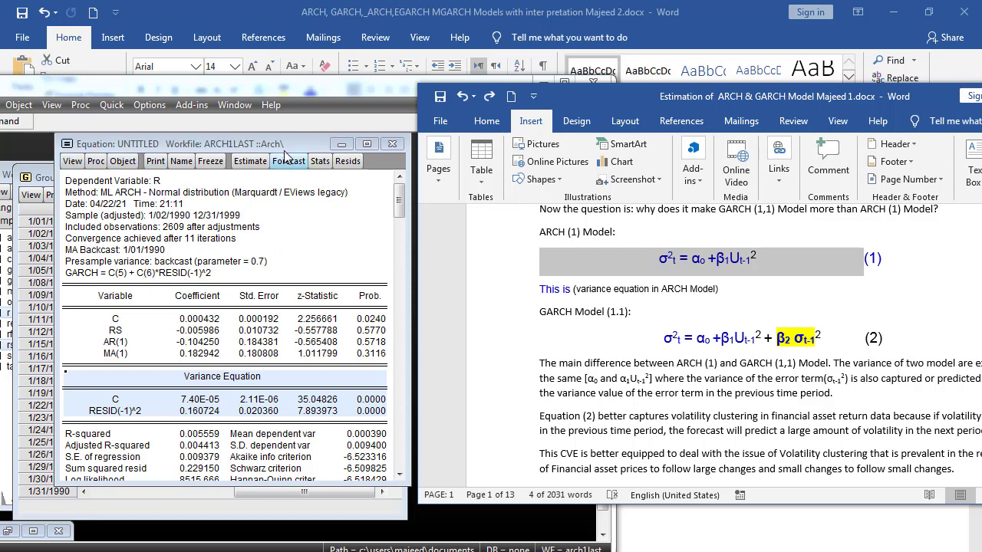
{"action": "left_click", "coordinate": [269, 125]}
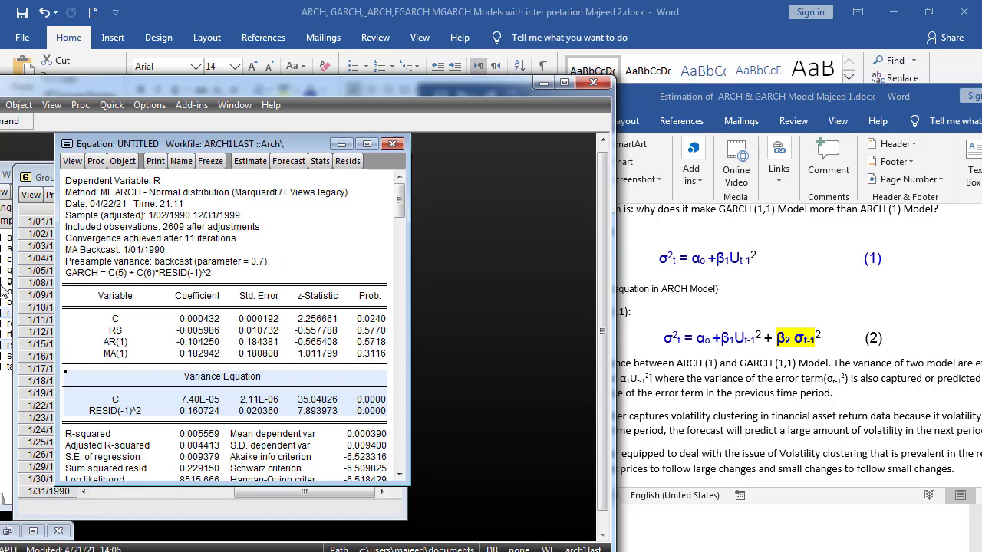
Reopen the equation specification, set the GARCH order to 1 and estimate the GARCH (1,1) model
{"action": "left_click", "coordinate": [245, 162]}
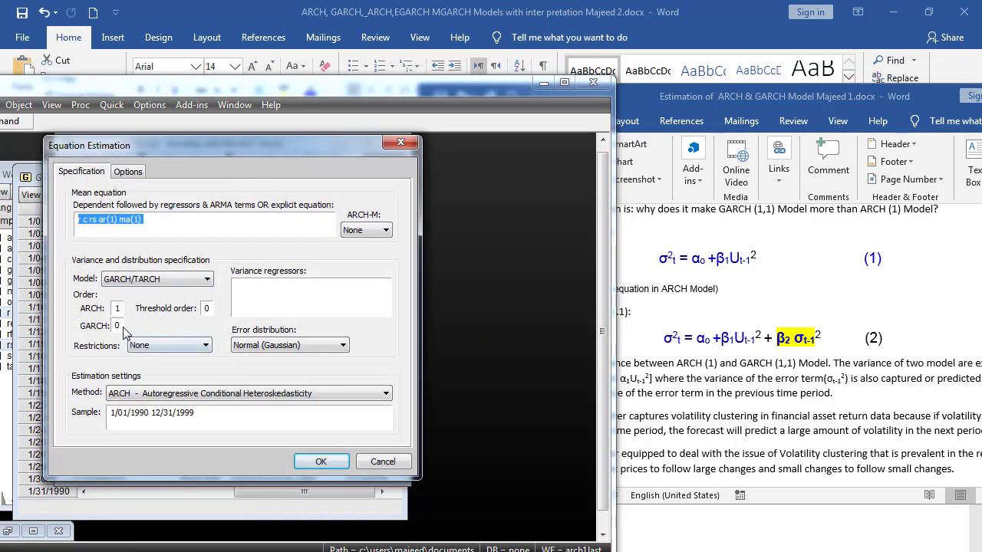
{"action": "double_click", "coordinate": [122, 325]}
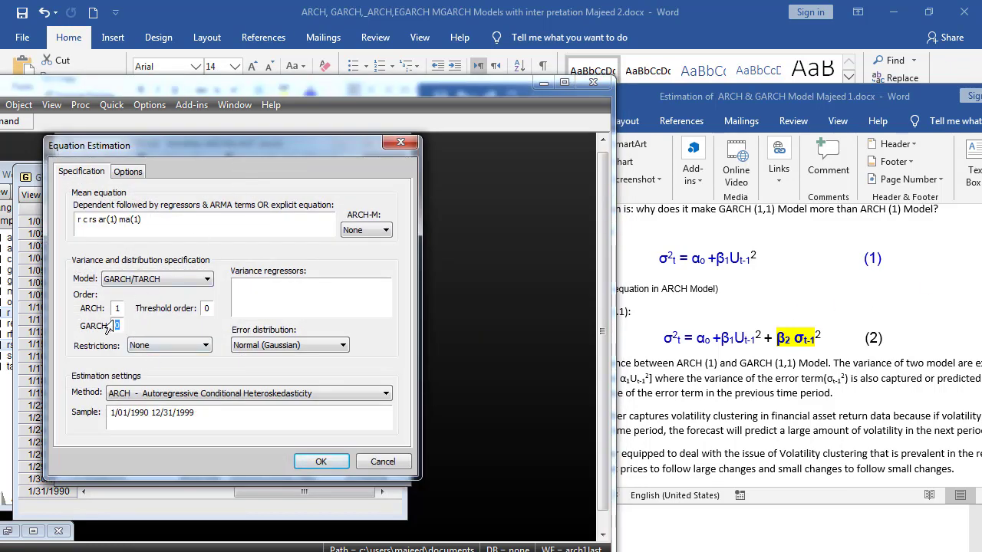
{"action": "type", "text": "1"}
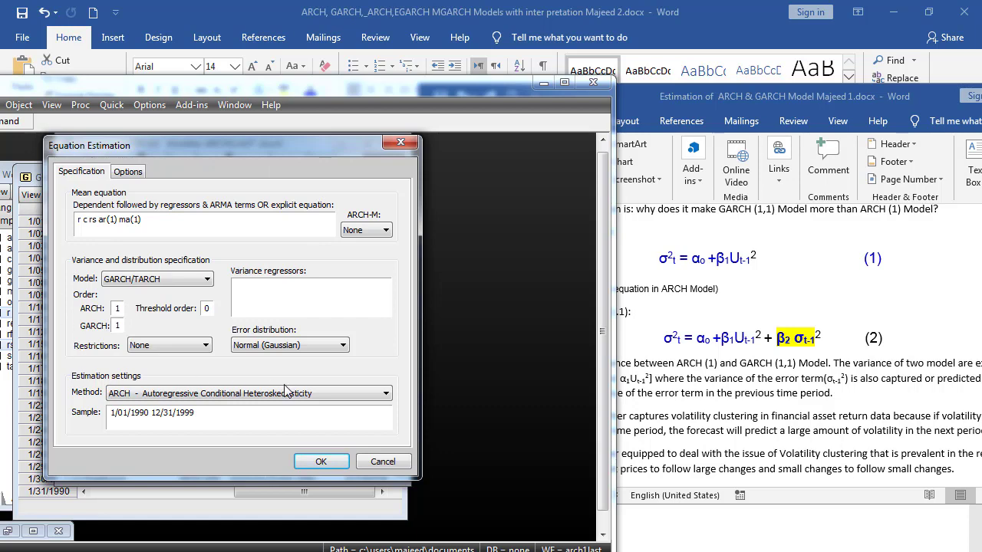
{"action": "left_click", "coordinate": [320, 463]}
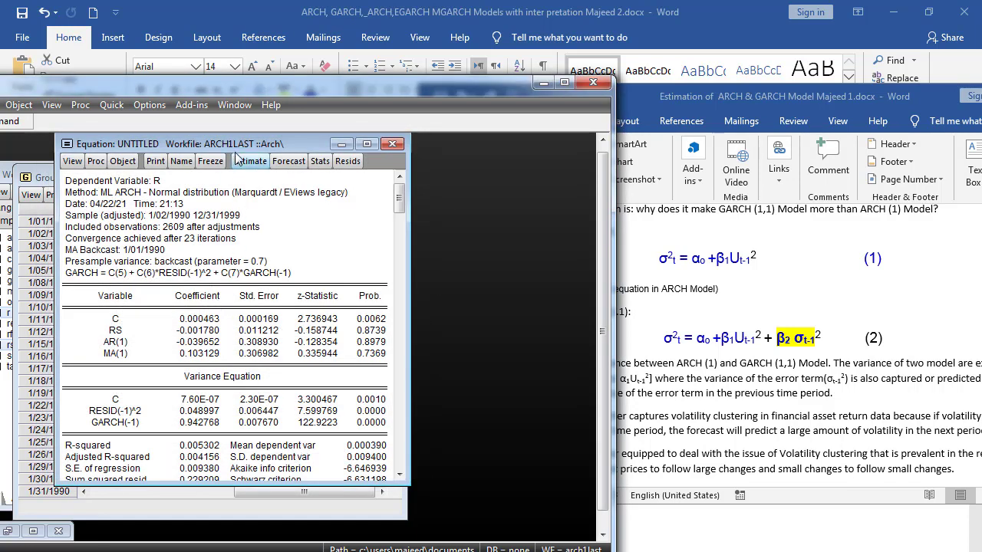
Examine the C, RESID(-1)^2 and GARCH(-1) terms of the variance equation and the probabilities of the last two
{"action": "left_click", "coordinate": [117, 400]}
{"action": "left_click_drag", "start_coordinate": [118, 405], "coordinate": [261, 426]}
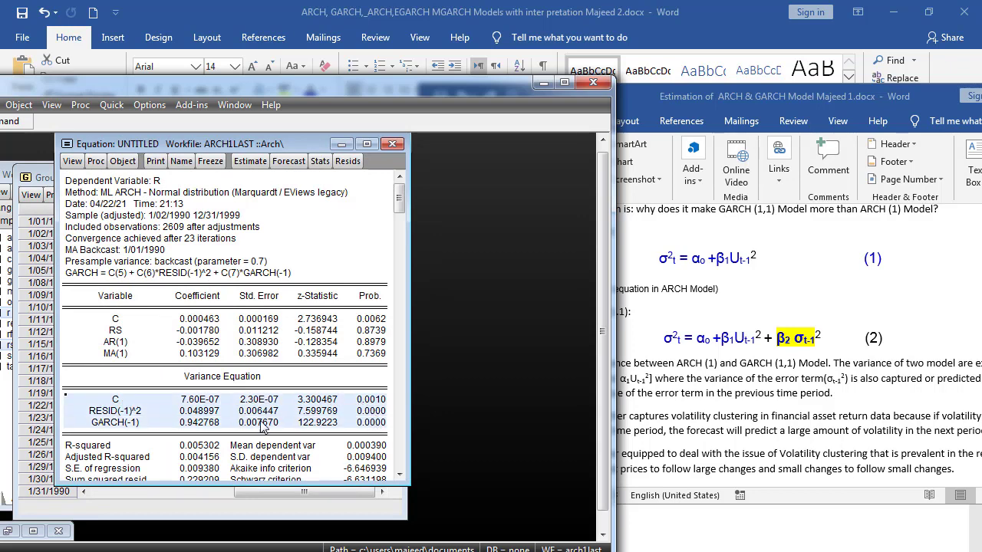
{"action": "left_click", "coordinate": [115, 400]}
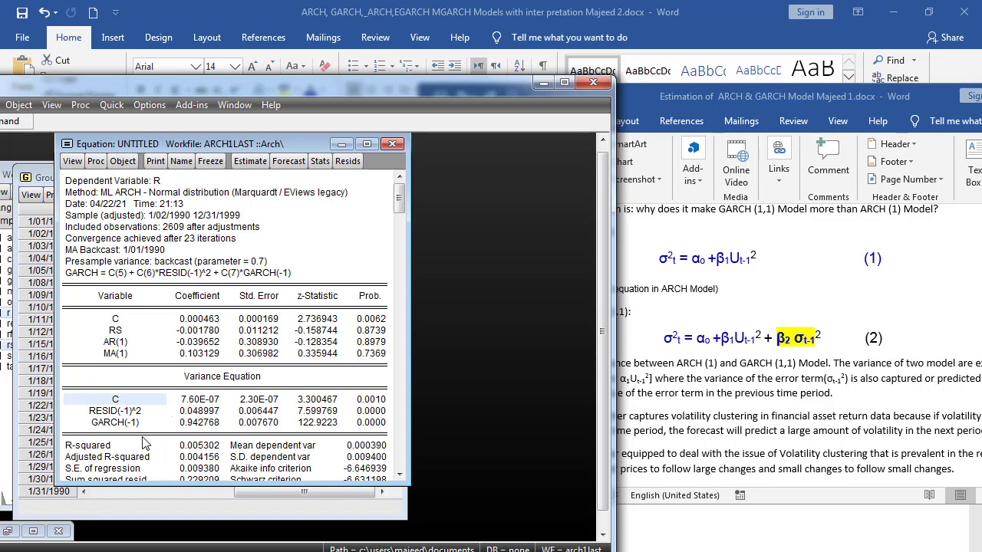
{"action": "left_click", "coordinate": [115, 413]}
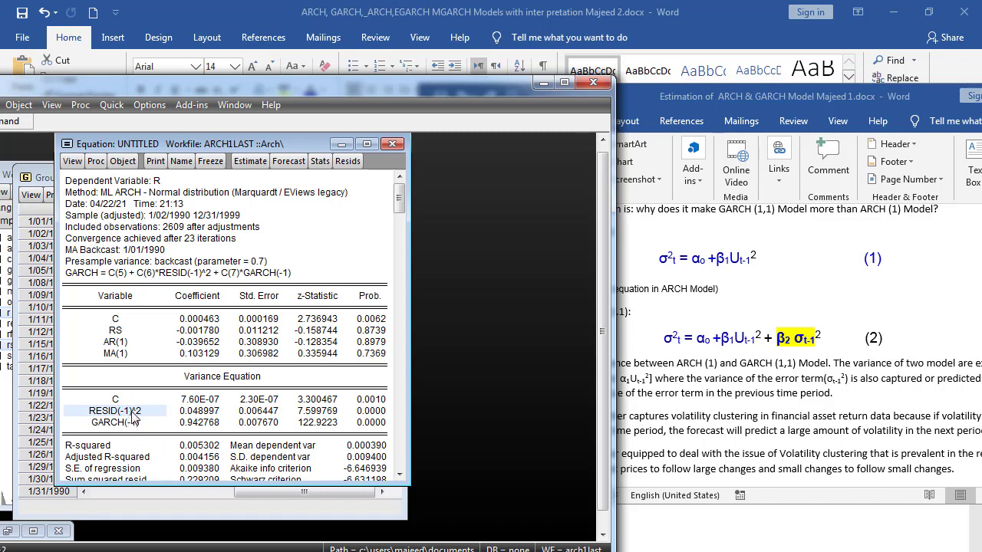
{"action": "left_click", "coordinate": [102, 427]}
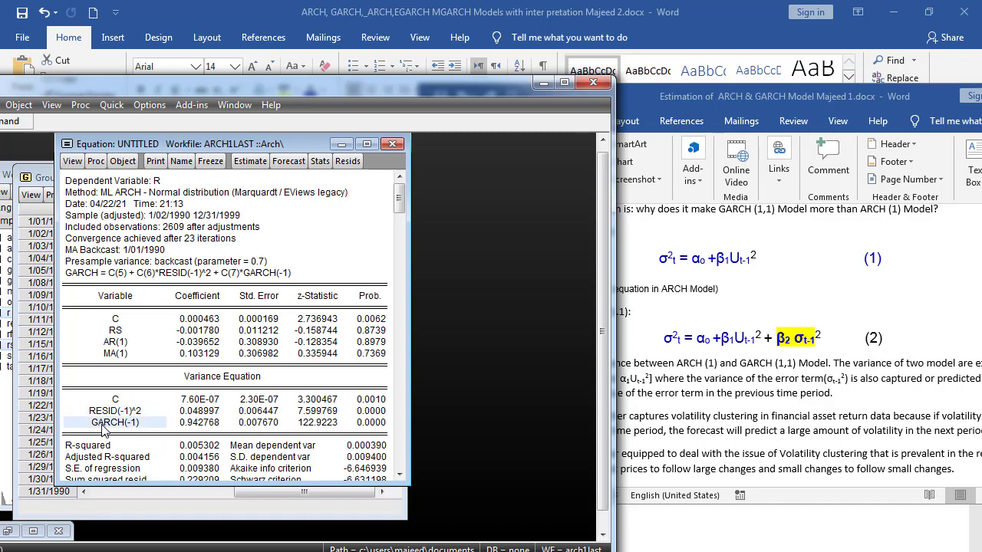
{"action": "left_click_drag", "start_coordinate": [360, 409], "coordinate": [365, 427]}
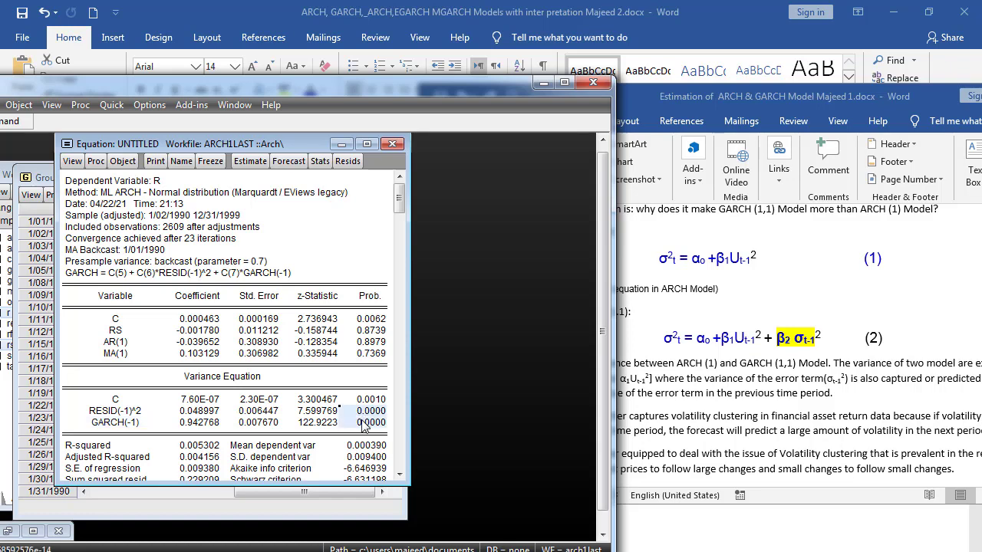
Review the dependent variable R and the mean equation probabilities, comparing them with the highlighted Variance Equation block
{"action": "left_click", "coordinate": [127, 193]}
{"action": "left_click", "coordinate": [128, 182]}
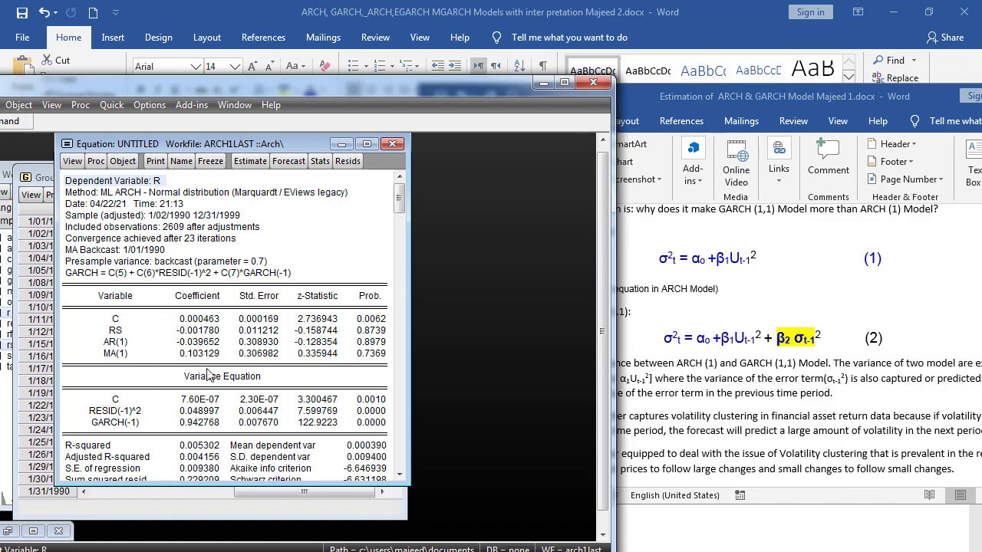
{"action": "left_click_drag", "start_coordinate": [345, 356], "coordinate": [386, 318]}
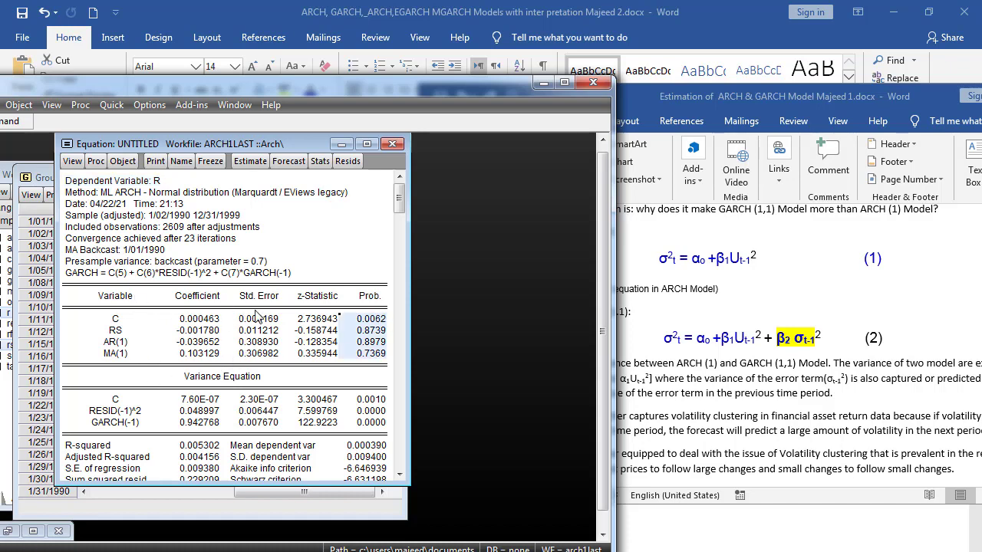
{"action": "left_click", "coordinate": [97, 321]}
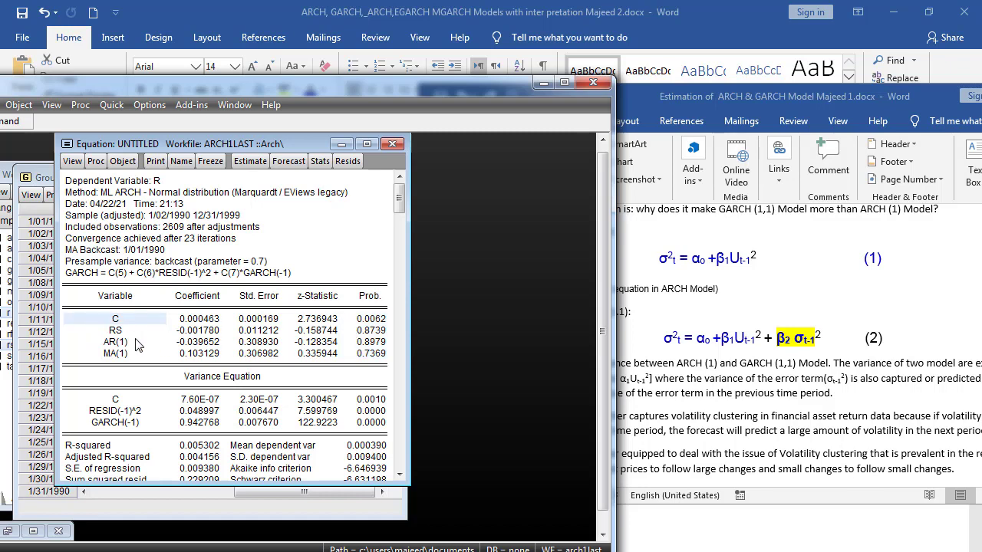
{"action": "left_click", "coordinate": [213, 379]}
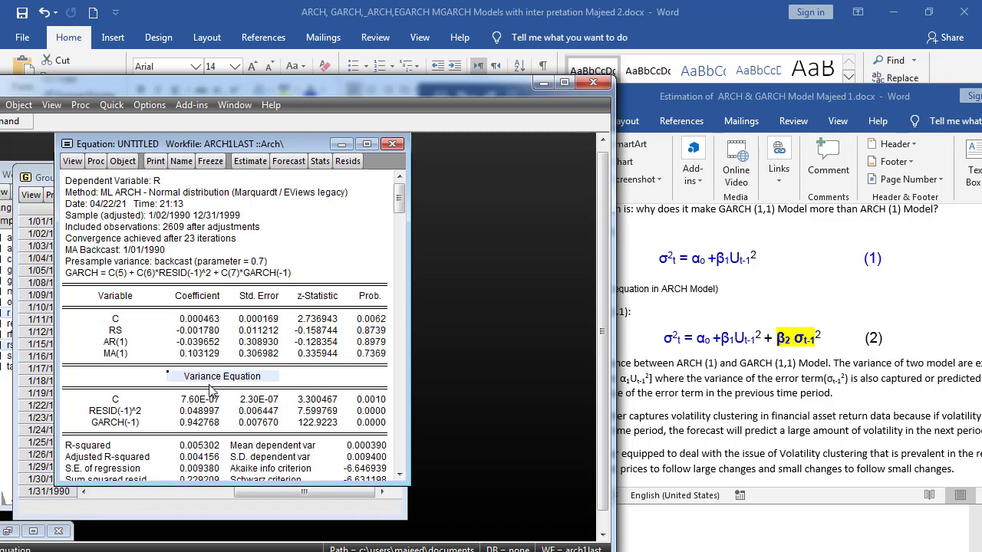
{"action": "left_click_drag", "start_coordinate": [111, 400], "coordinate": [378, 426]}
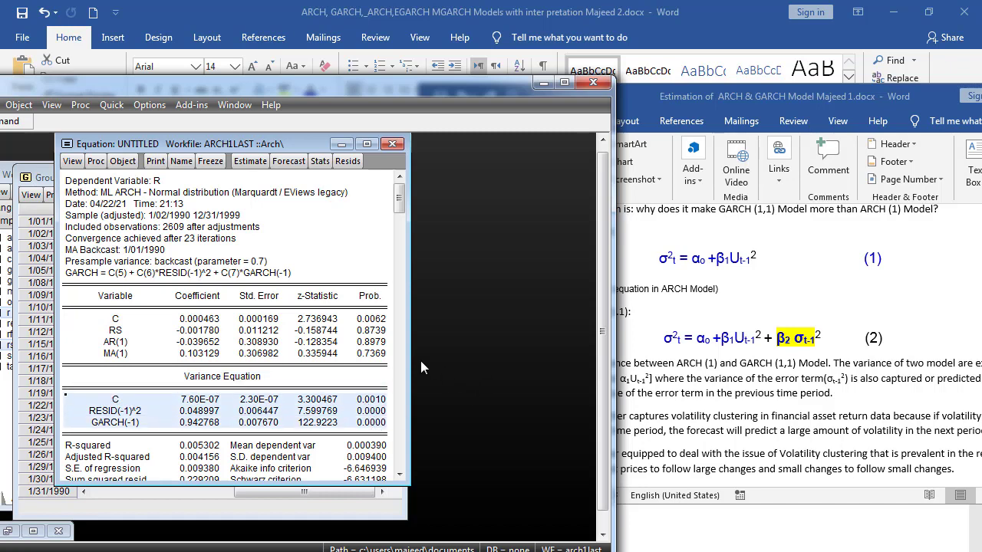
Maximize EViews and write in the command area "If GARCH Moodel outcome is not sufficeint as aresult we have to go to TARCH modfel."
{"action": "left_click_drag", "start_coordinate": [490, 93], "coordinate": [400, 102]}
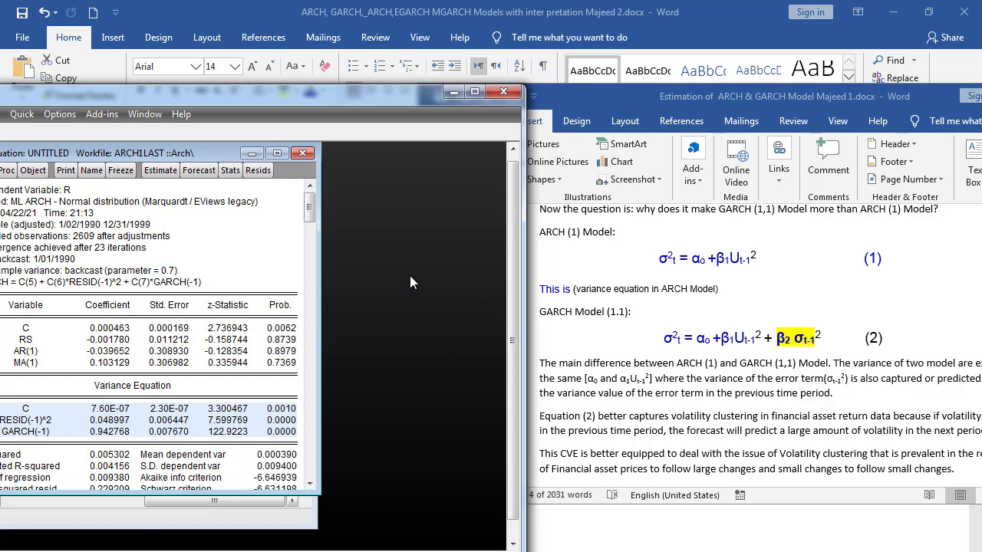
{"action": "left_click", "coordinate": [474, 92]}
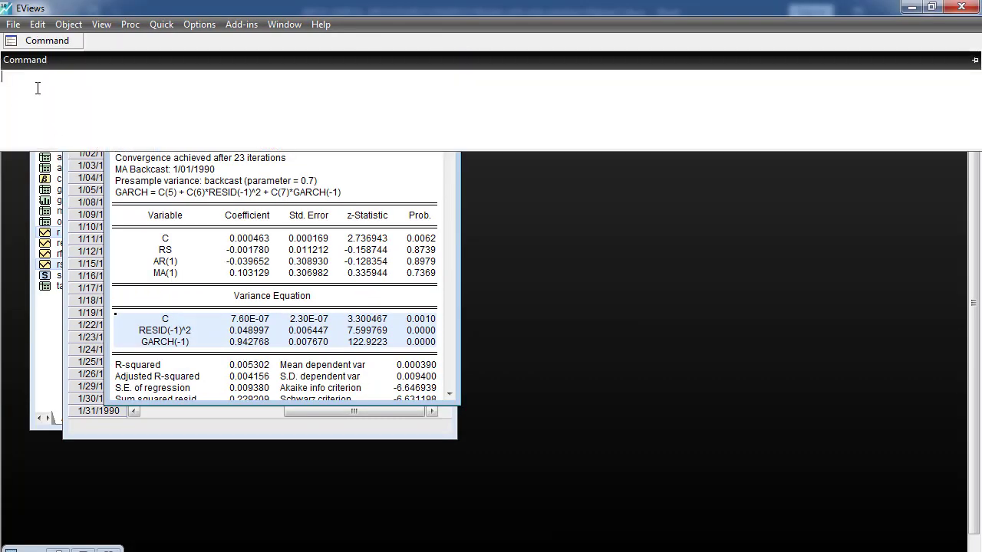
{"action": "type", "text": "lf Garch"}
{"action": "key", "text": "BackSpace"}
{"action": "key", "text": "BackSpace"}
{"action": "key", "text": "BackSpace"}
{"action": "key", "text": "BackSpace"}
{"action": "key", "text": "BackSpace"}
{"action": "type", "text": "ARCH Moodel outcome is not suffi"}
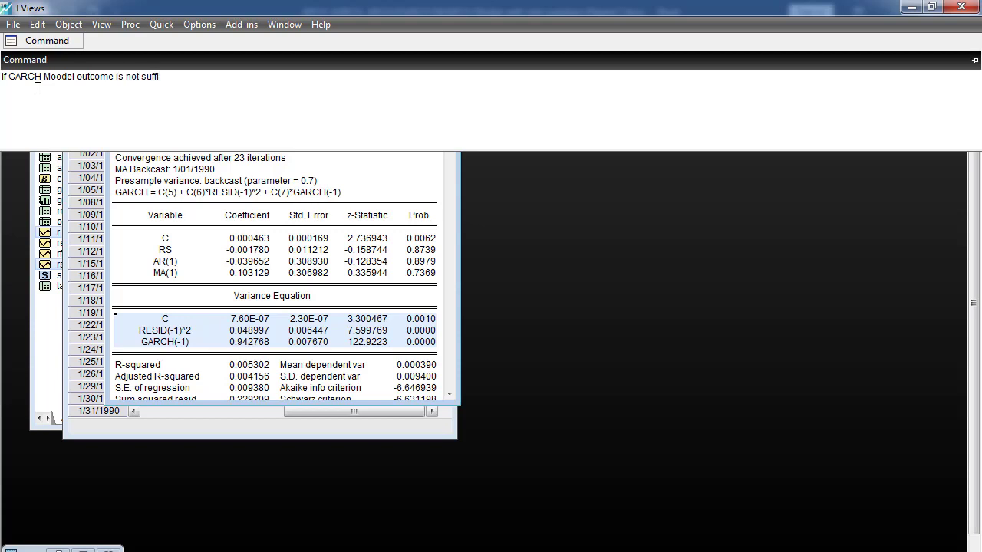
{"action": "type", "text": "ceint"}
{"action": "type", "text": "as are"}
{"action": "type", "text": "sult "}
{"action": "type", "text": "we "}
{"action": "type", "text": "have to "}
{"action": "type", "text": "go "}
{"action": "type", "text": "to "}
{"action": "type", "text": "T"}
{"action": "type", "text": "ARCH"}
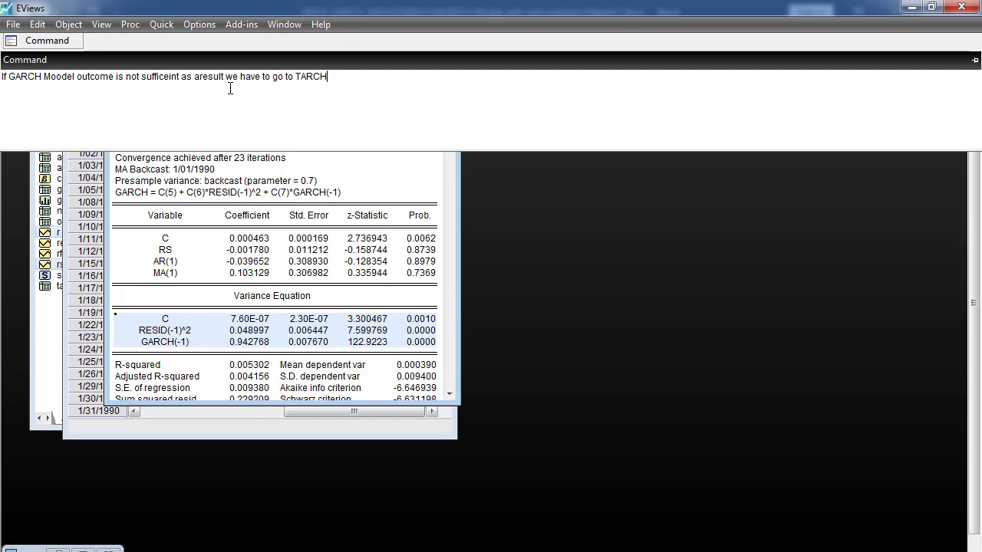
{"action": "type", "text": " modfel."}
Continue the command area note with "TARCH model apply with dummy variable .Here what the dummy variable?"
{"action": "type", "text": "TARCH model a"}
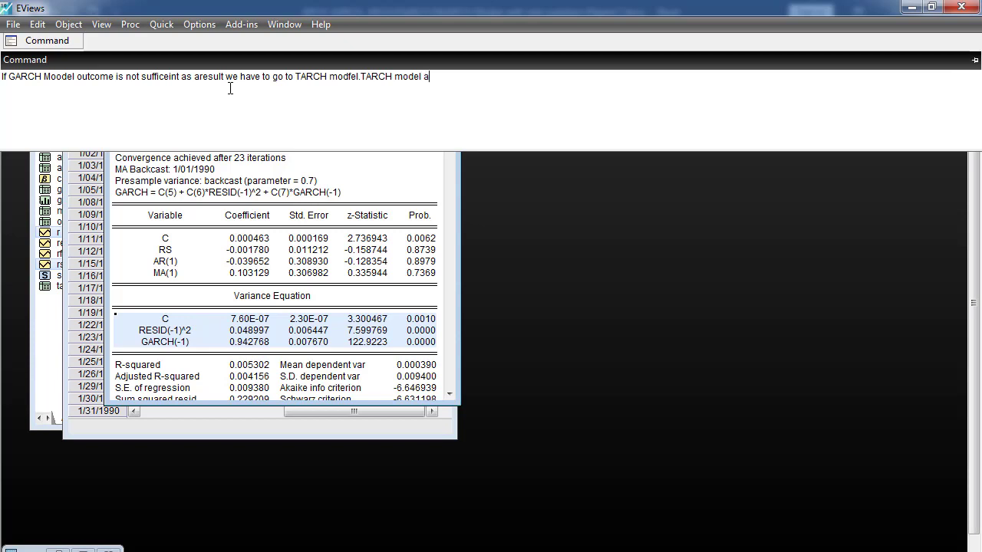
{"action": "type", "text": "pply with dummy variabl"}
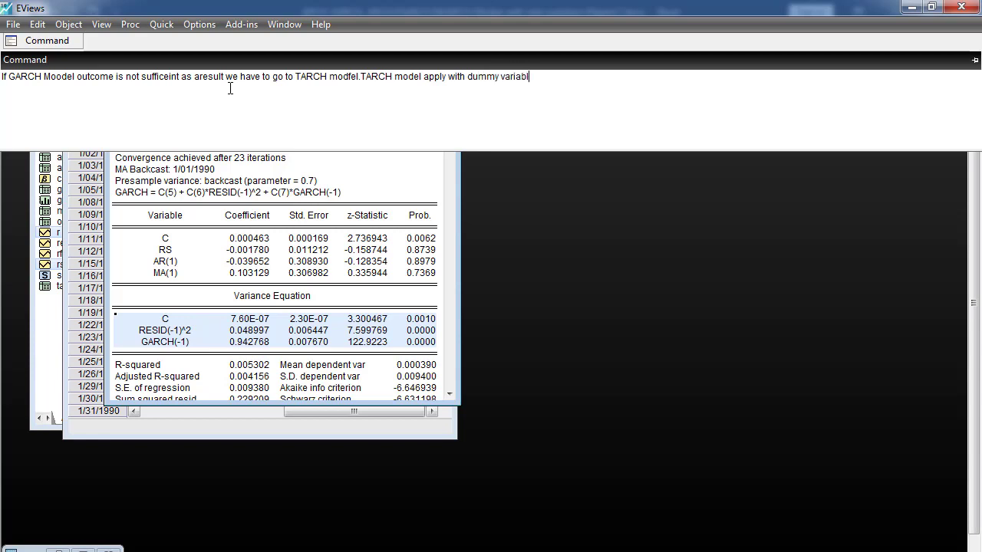
{"action": "type", "text": "e .Here what the dummy"}
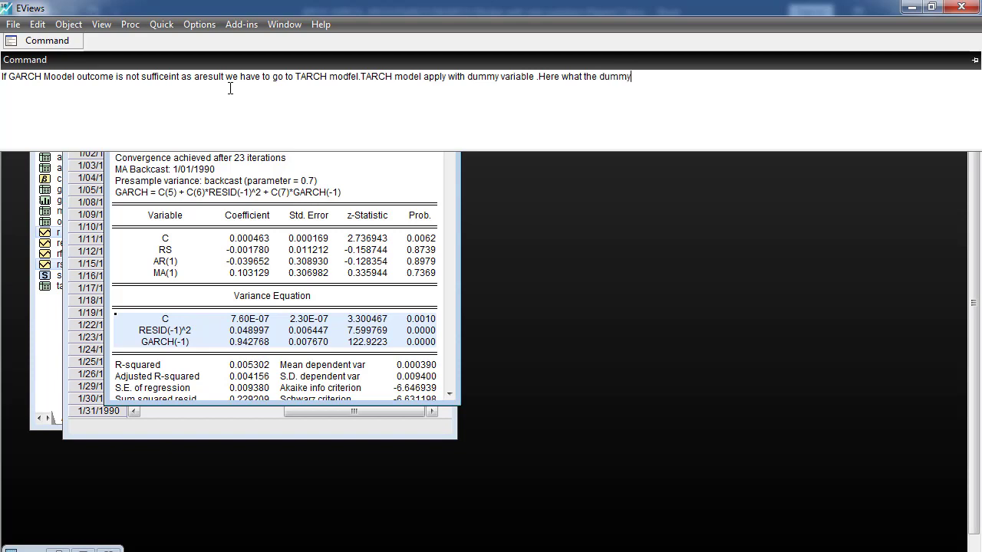
{"action": "type", "text": " variable? the dummy variabl"}
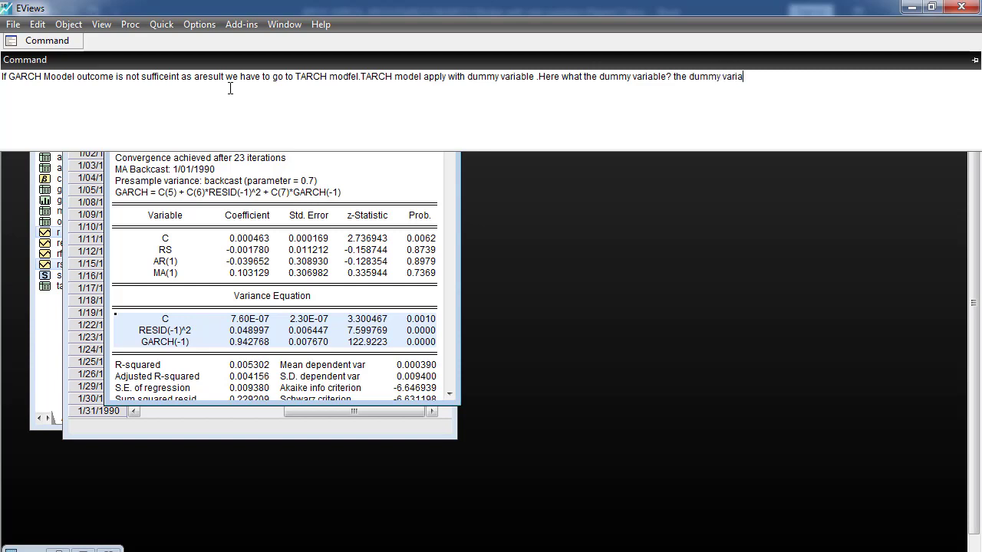
Finish the note with "the dummy if the error term positive (0) with bad news and error term negative (1)"
{"action": "type", "text": "e is Positive"}
{"action": "left_click_drag", "start_coordinate": [723, 77], "coordinate": [806, 76]}
{"action": "key", "text": "BackSpace"}
{"action": "type", "text": "if the error term positive"}
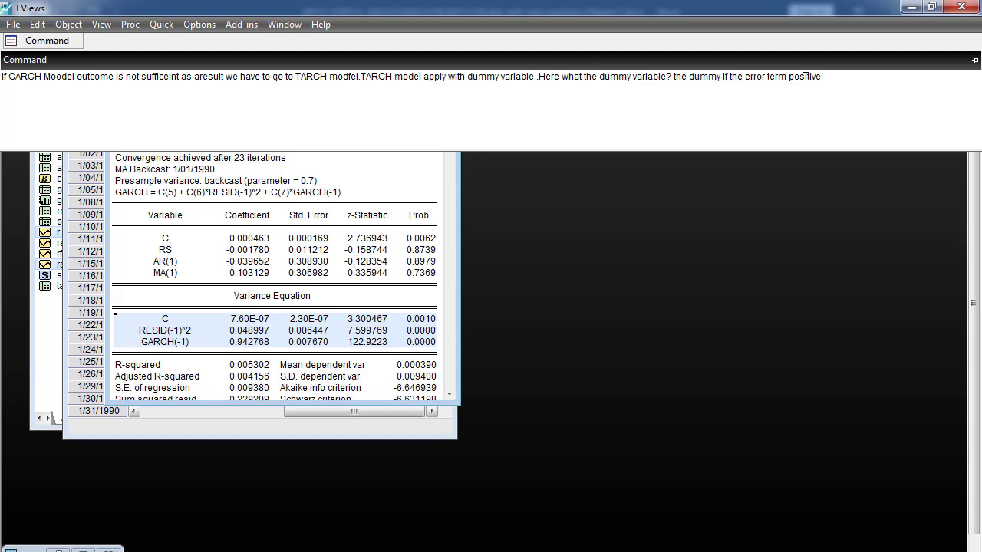
{"action": "type", "text": " (0) with bad news  and"}
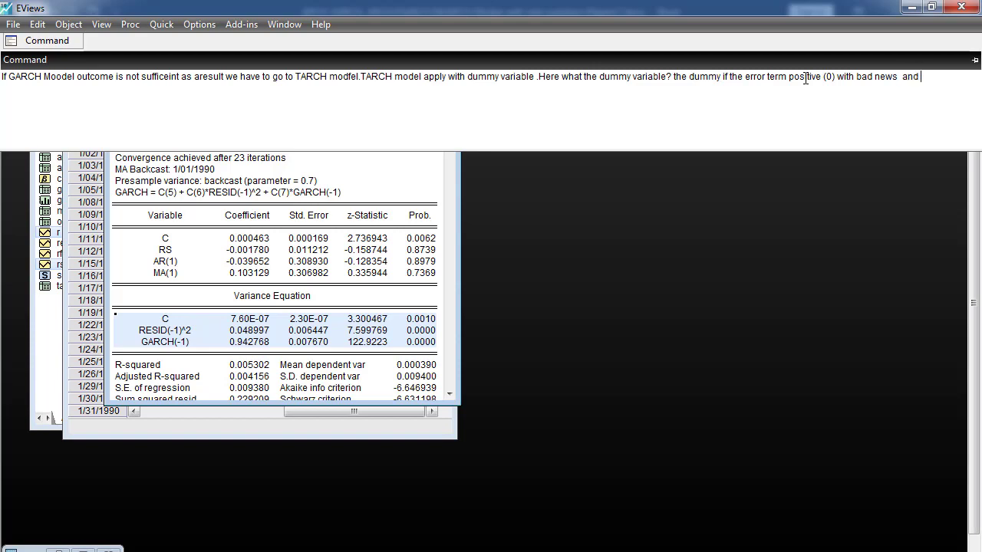
{"action": "type", "text": " error term  nr"}
{"action": "key", "text": "BackSpace"}
{"action": "type", "text": "error term negative (1)"}
{"action": "key", "text": "Return"}
Switch to the "Estimation of ARCH & GARCH Model" Word document and look past its GARCH equations for the T-ARCH notes
{"action": "mouse_move", "coordinate": [366, 549]}
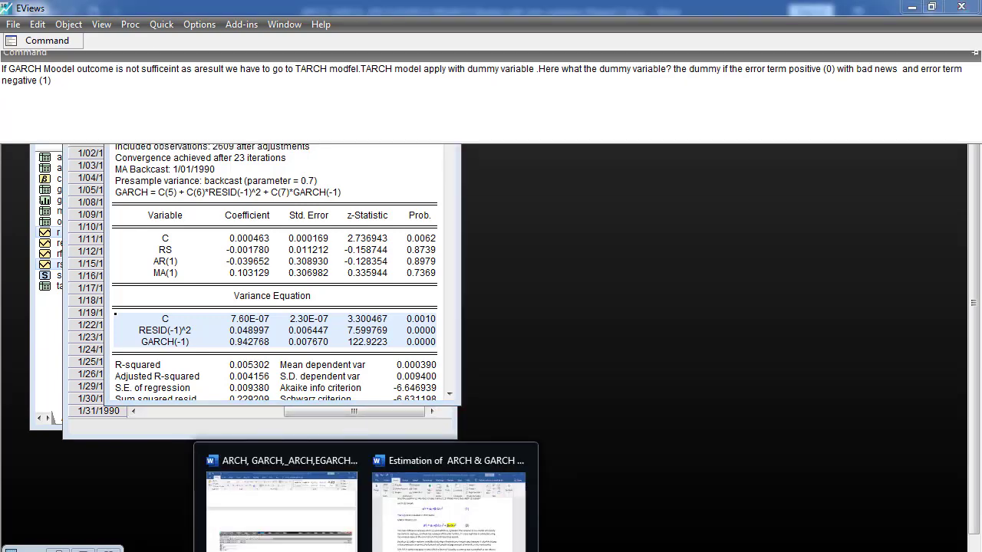
{"action": "left_click", "coordinate": [436, 499]}
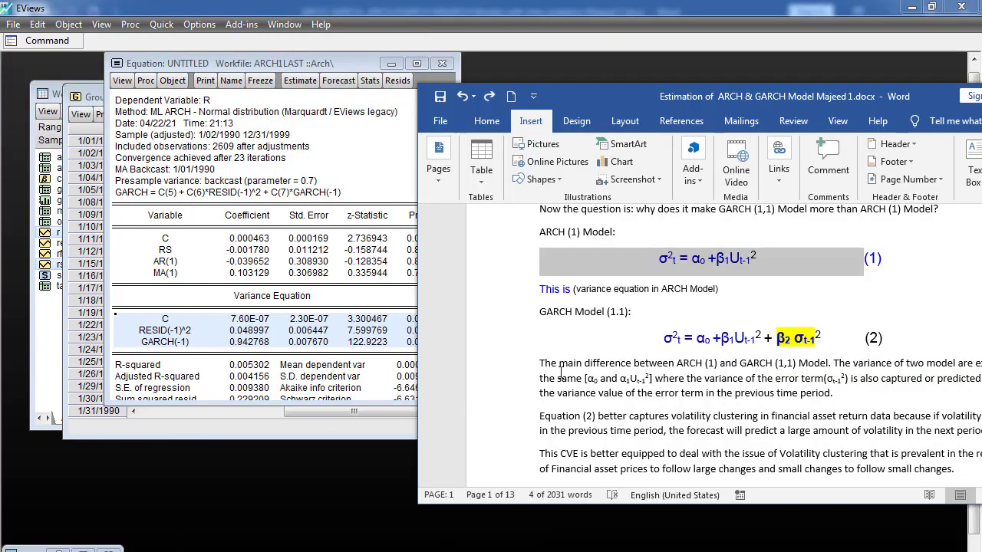
{"action": "scroll", "coordinate": [556, 377], "scroll_direction": "down", "scroll_amount": 5}
{"action": "scroll", "coordinate": [555, 377], "scroll_direction": "down", "scroll_amount": 10}
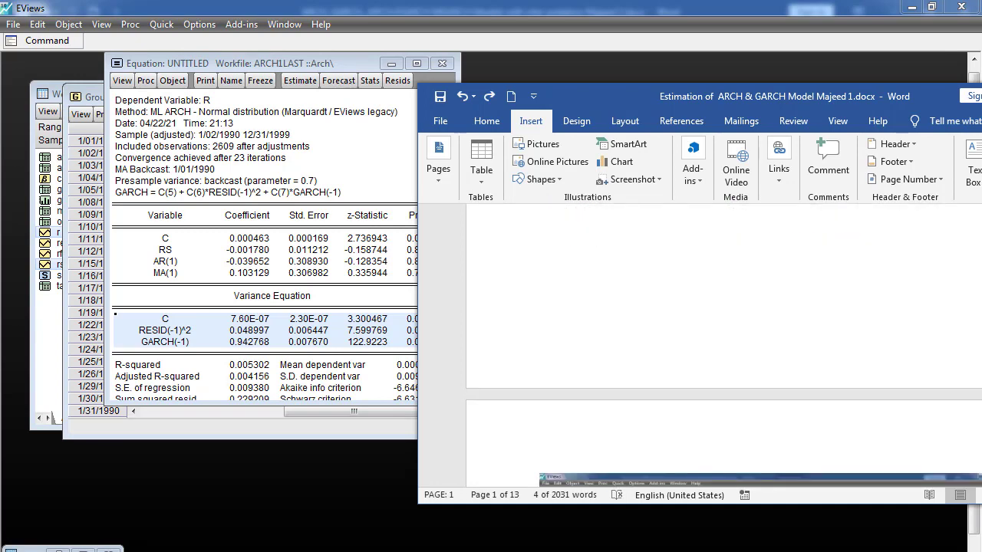
Switch to the ARCH, GARCH, EGARCH, MGARCH Word notes and find the T-ARCH Model section with equation (4)
{"action": "mouse_move", "coordinate": [366, 546]}
{"action": "left_click", "coordinate": [272, 531]}
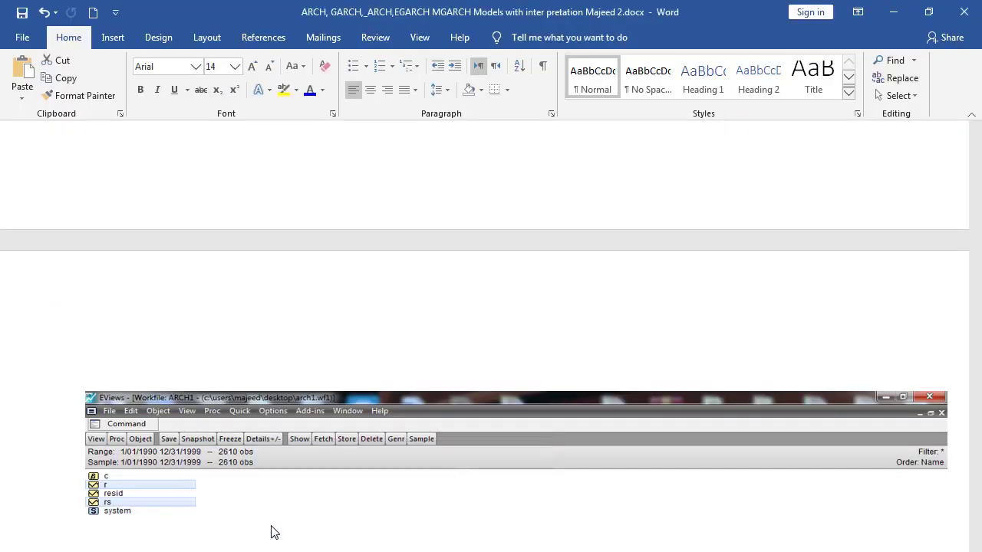
{"action": "scroll", "coordinate": [408, 316], "scroll_direction": "up", "scroll_amount": 15}
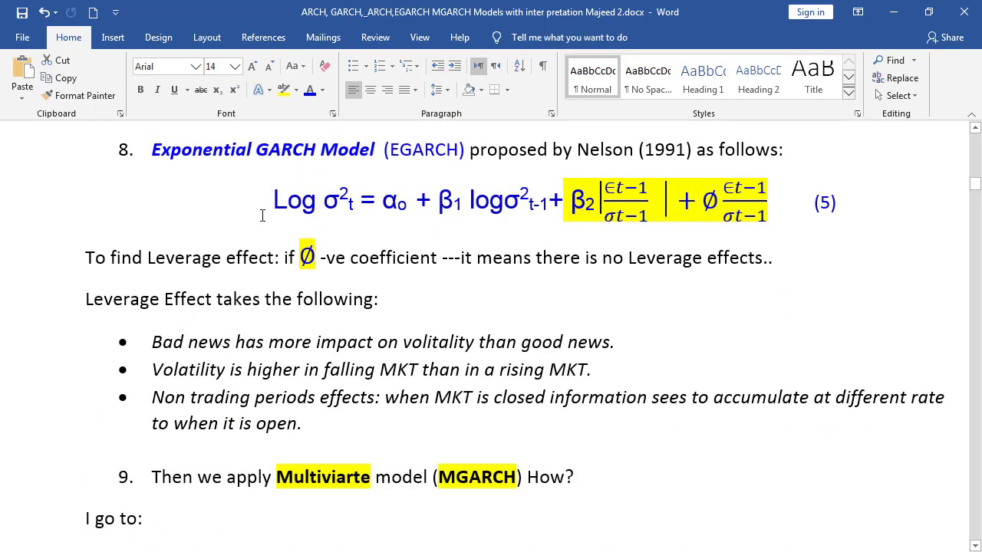
{"action": "scroll", "coordinate": [285, 222], "scroll_direction": "up", "scroll_amount": 5}
{"action": "scroll", "coordinate": [285, 226], "scroll_direction": "up", "scroll_amount": 10}
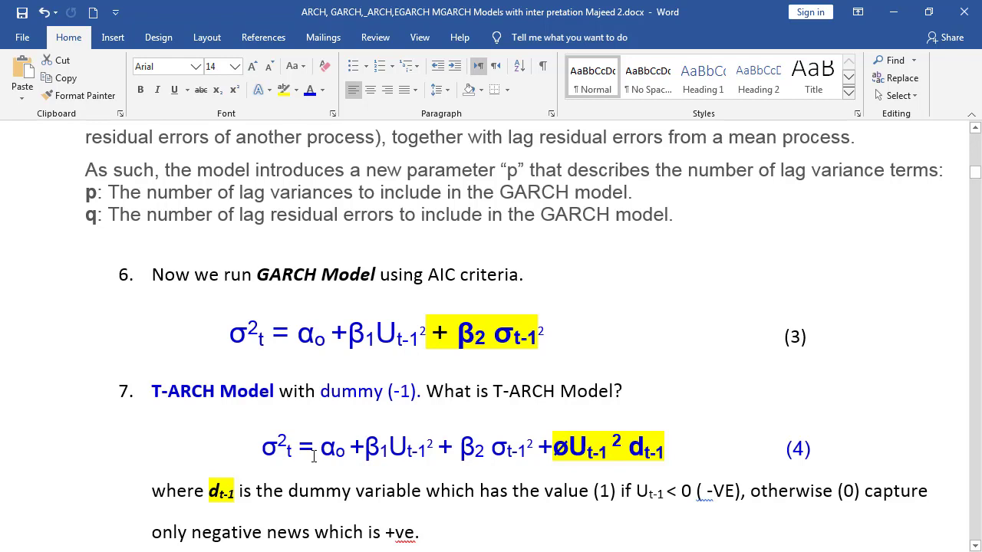
Place the notes containing the T-ARCH Model section in a smaller window beside the EViews output and minimize the other Word document
{"action": "left_click", "coordinate": [928, 17]}
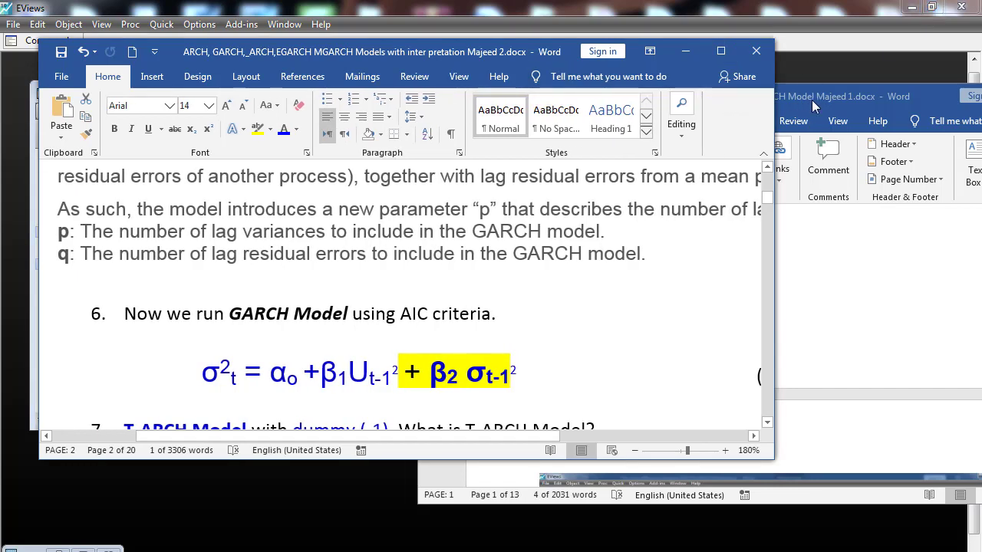
{"action": "left_click", "coordinate": [819, 99]}
{"action": "left_click_drag", "start_coordinate": [329, 61], "coordinate": [750, 71]}
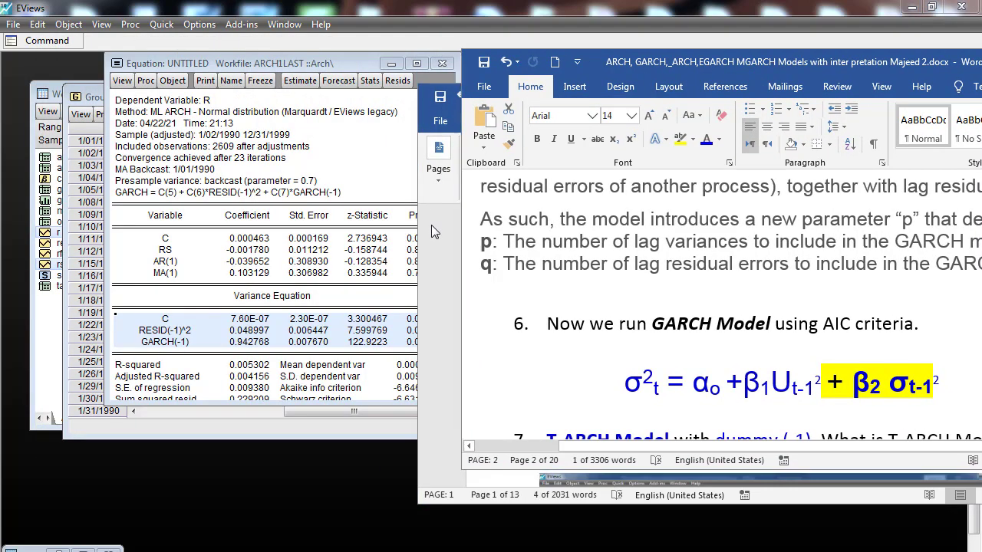
{"action": "left_click", "coordinate": [431, 225]}
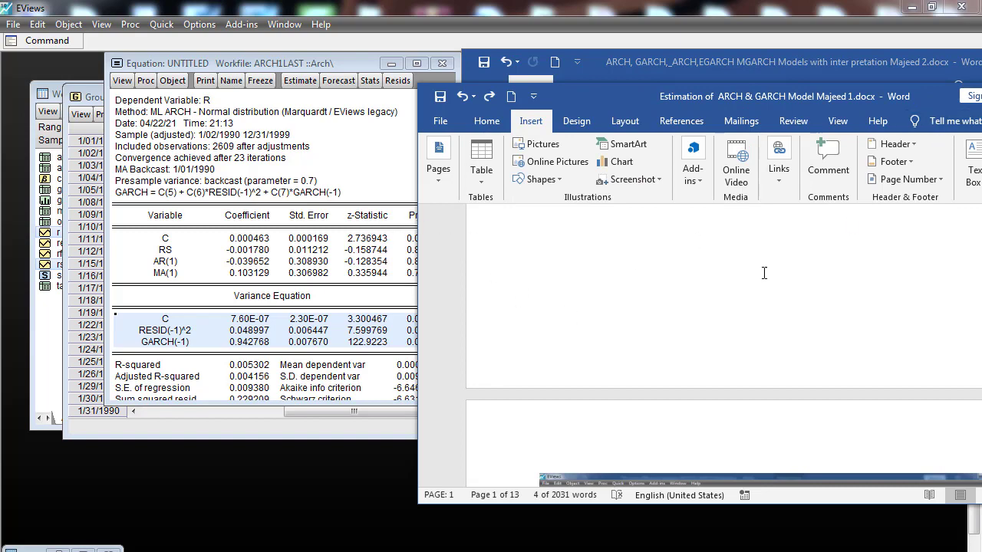
{"action": "left_click", "coordinate": [609, 294]}
{"action": "left_click_drag", "start_coordinate": [616, 87], "coordinate": [468, 77]}
{"action": "left_click", "coordinate": [915, 104]}
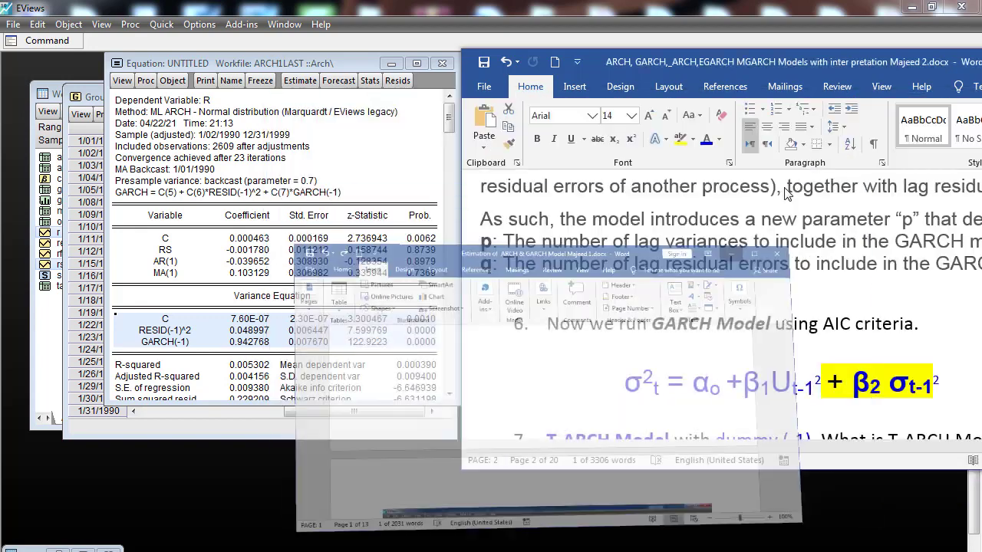
{"action": "scroll", "coordinate": [581, 349], "scroll_direction": "down", "scroll_amount": 3}
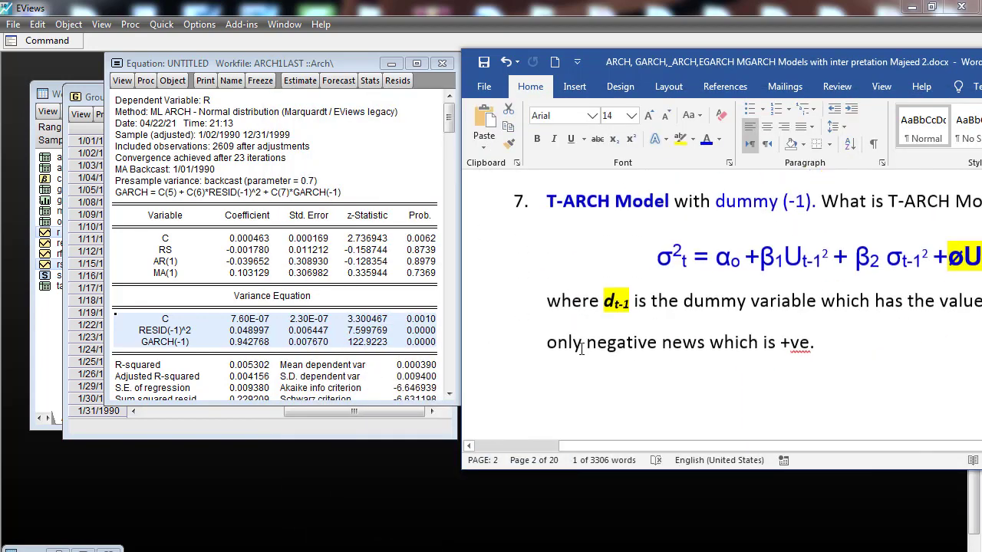
Examine the T-ARCH equation in the notes, marking its highlighted dummy term øUt-1² dt-1
{"action": "scroll", "coordinate": [581, 349], "scroll_direction": "up", "scroll_amount": 1}
{"action": "scroll", "coordinate": [581, 349], "scroll_direction": "up", "scroll_amount": 1}
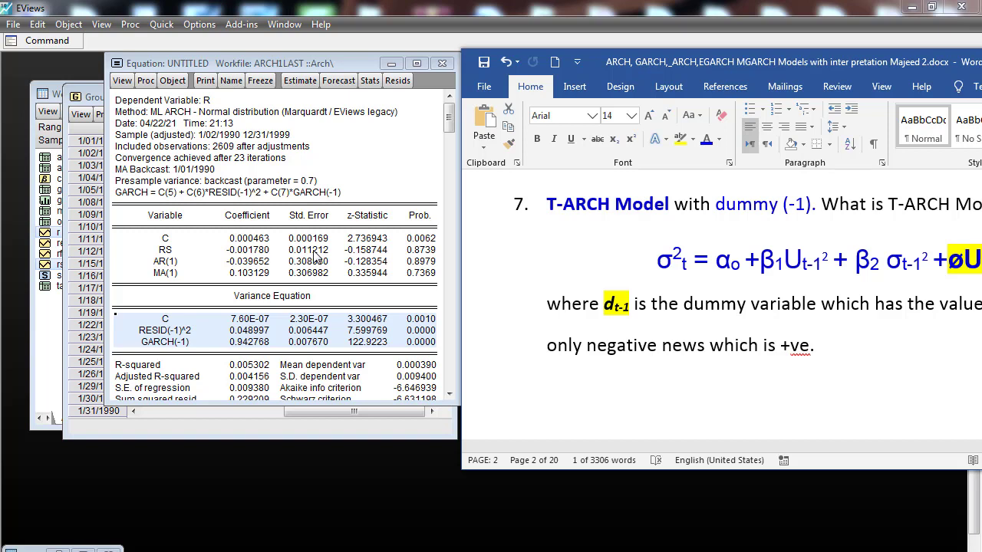
{"action": "left_click_drag", "start_coordinate": [596, 71], "coordinate": [403, 38]}
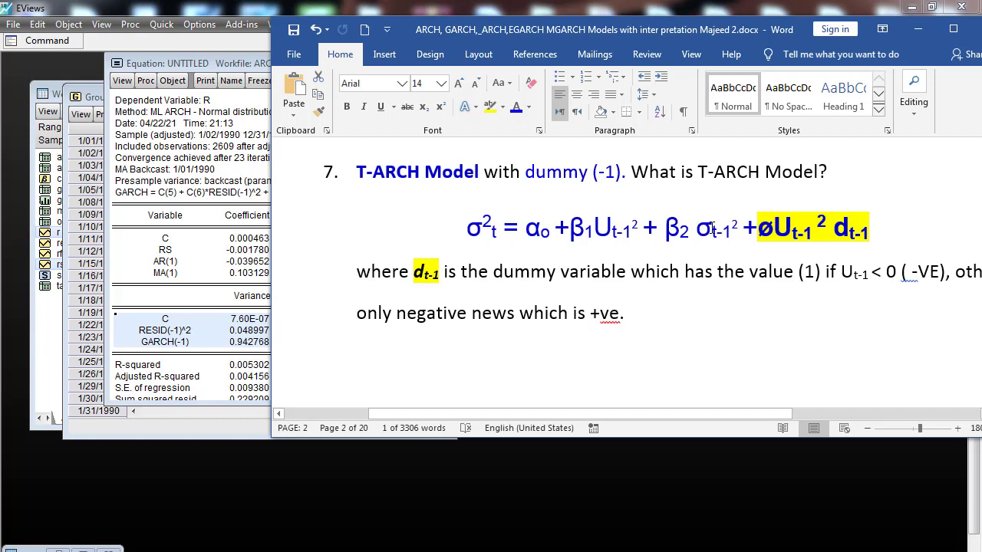
{"action": "left_click_drag", "start_coordinate": [758, 227], "coordinate": [857, 244]}
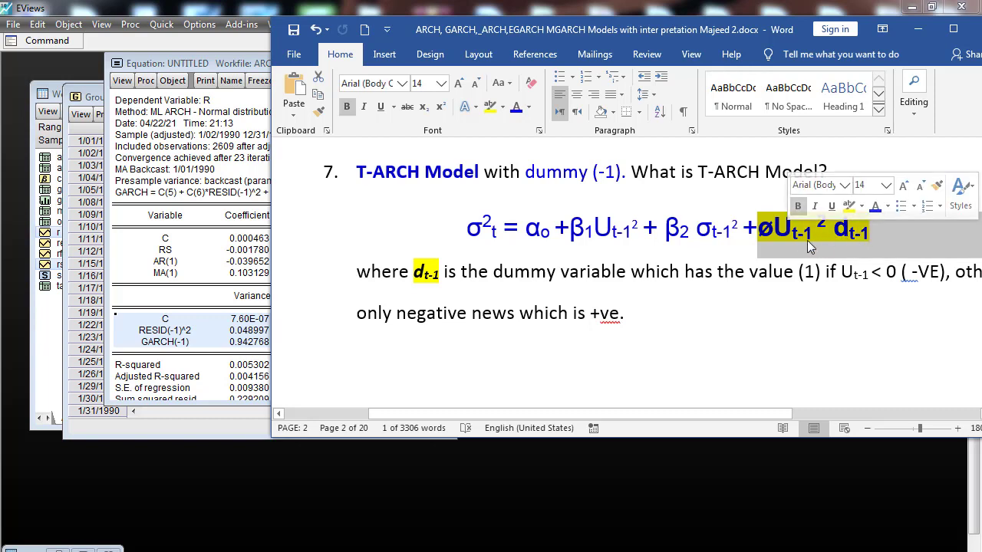
{"action": "left_click", "coordinate": [859, 230]}
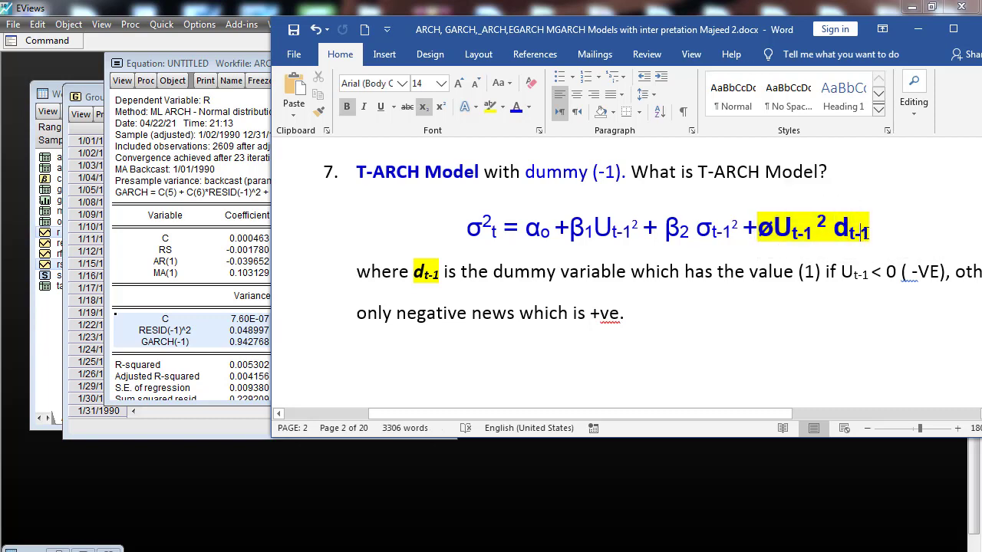
{"action": "left_click_drag", "start_coordinate": [757, 227], "coordinate": [868, 230]}
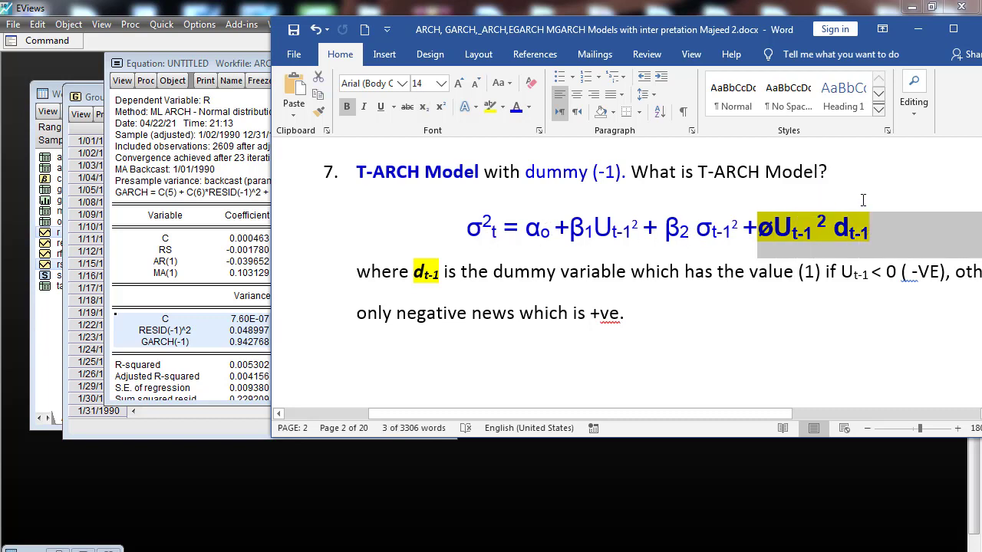
{"action": "left_click", "coordinate": [798, 231]}
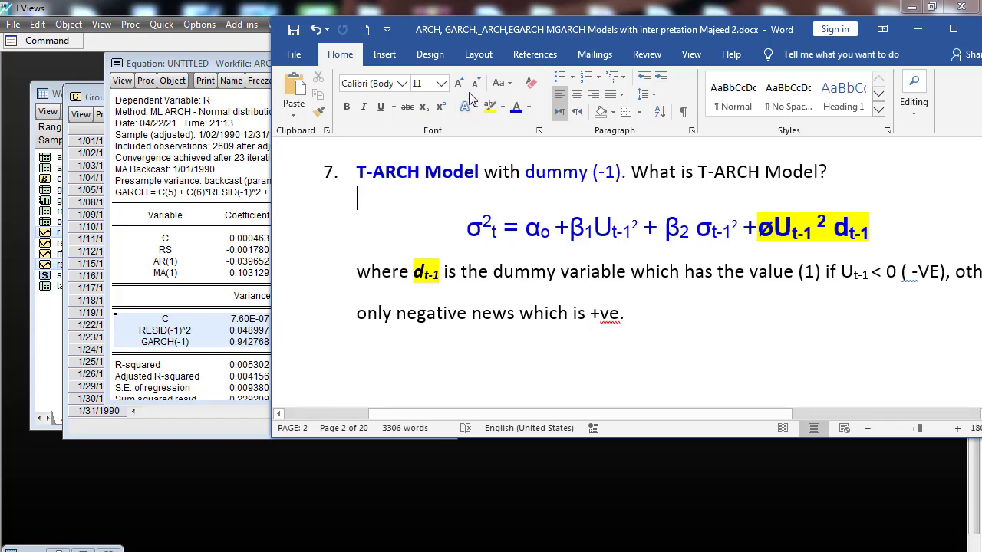
Reposition the notes window so the T-ARCH equation and the EViews output are visible side by side
{"action": "left_click_drag", "start_coordinate": [467, 36], "coordinate": [352, 32]}
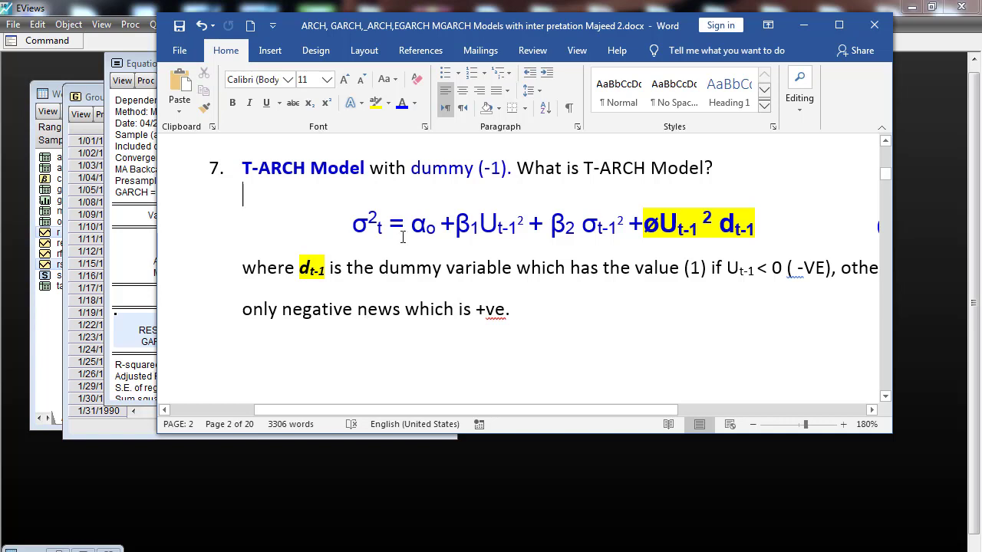
{"action": "left_click", "coordinate": [541, 50]}
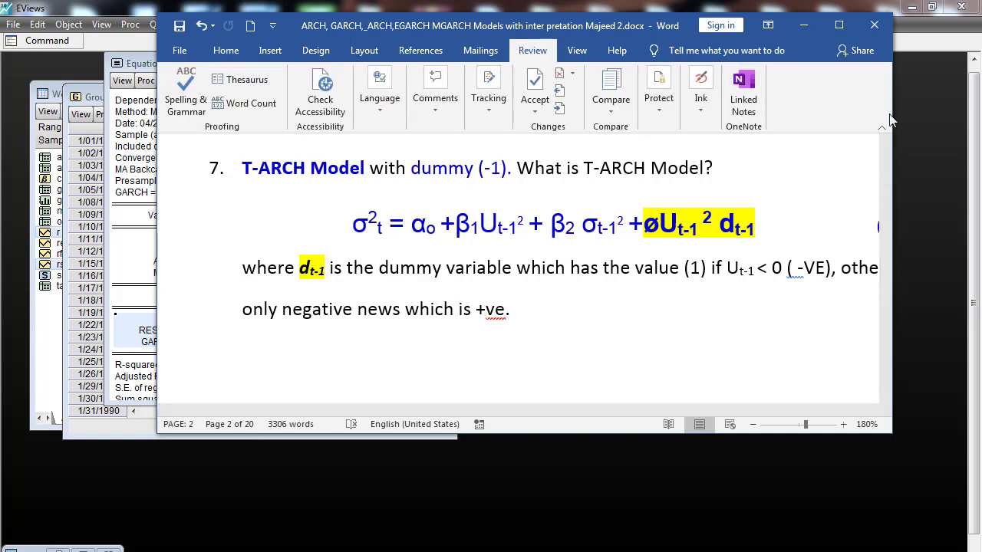
{"action": "left_click", "coordinate": [653, 50]}
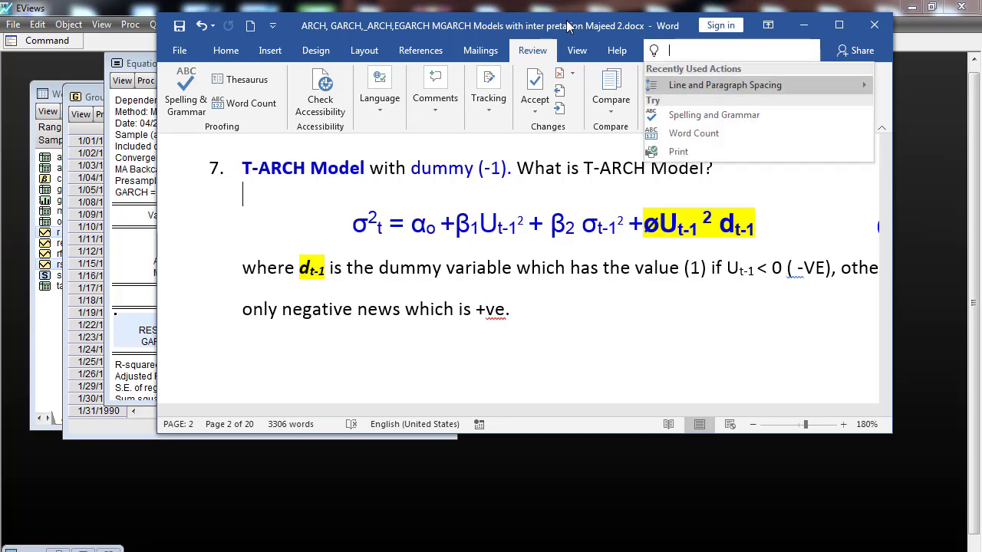
{"action": "left_click_drag", "start_coordinate": [559, 17], "coordinate": [767, 34]}
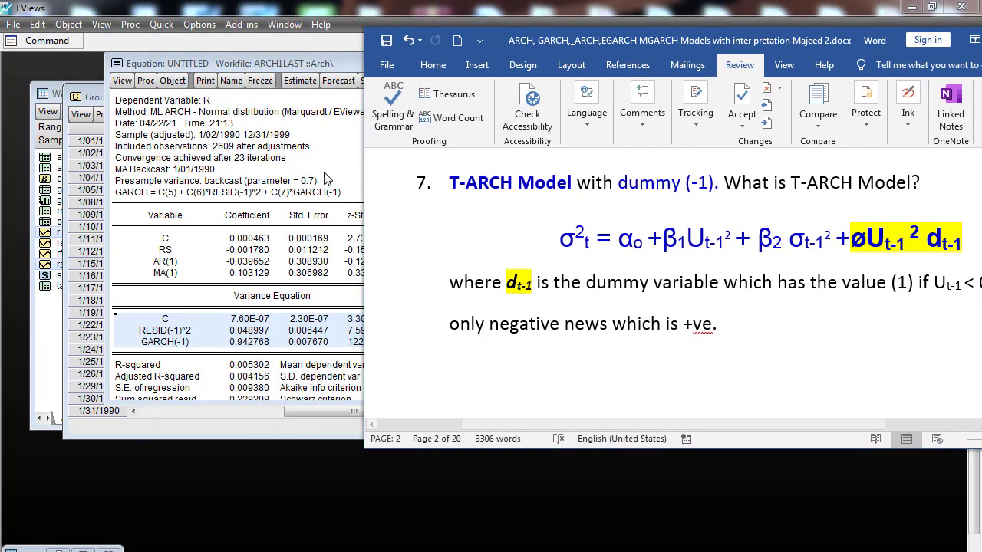
In EViews, re-estimate the equation as a T-ARCH model with threshold order 1 and ARCH and GARCH orders of 1
{"action": "left_click", "coordinate": [173, 65]}
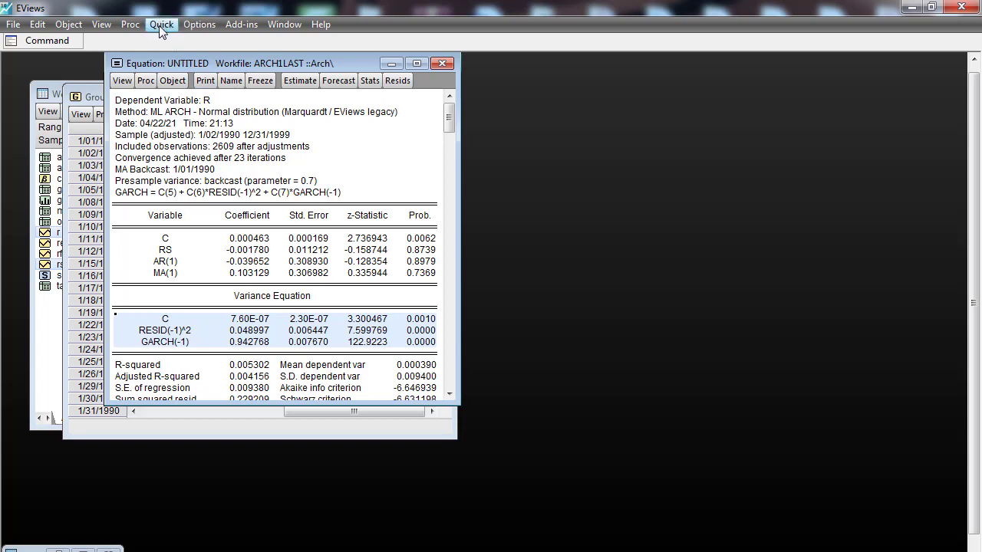
{"action": "left_click", "coordinate": [200, 24]}
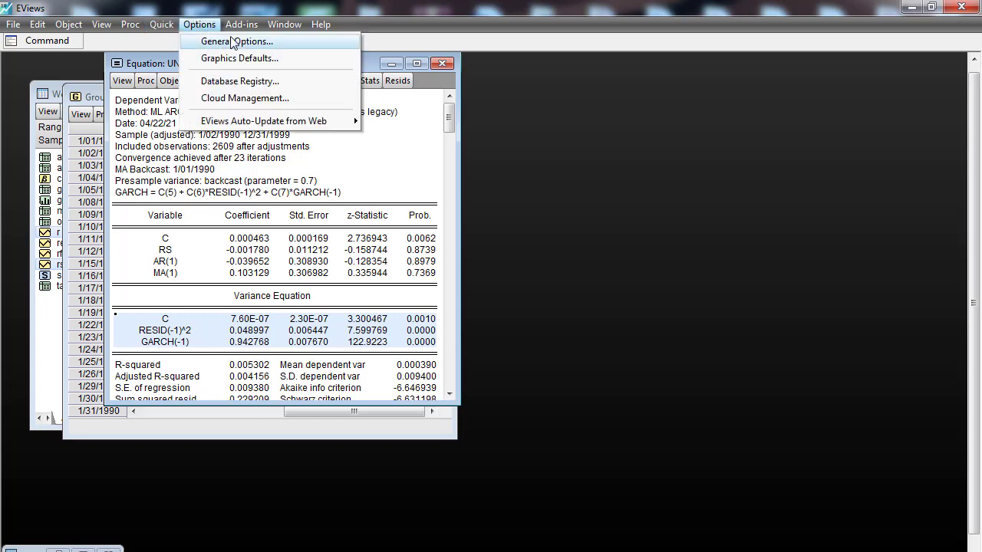
{"action": "left_click", "coordinate": [428, 34]}
{"action": "left_click", "coordinate": [304, 81]}
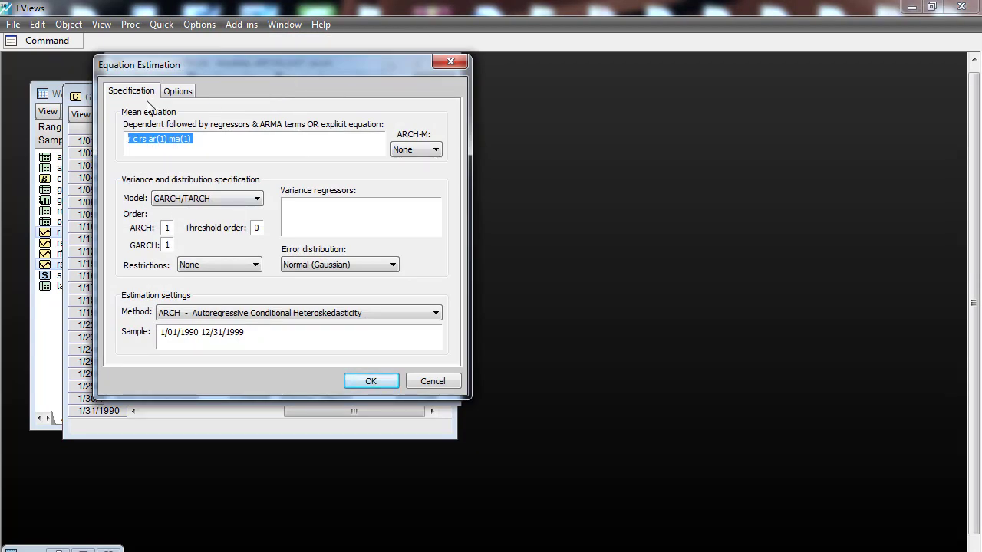
{"action": "left_click", "coordinate": [259, 228]}
{"action": "double_click", "coordinate": [257, 228]}
{"action": "key", "text": "BackSpace"}
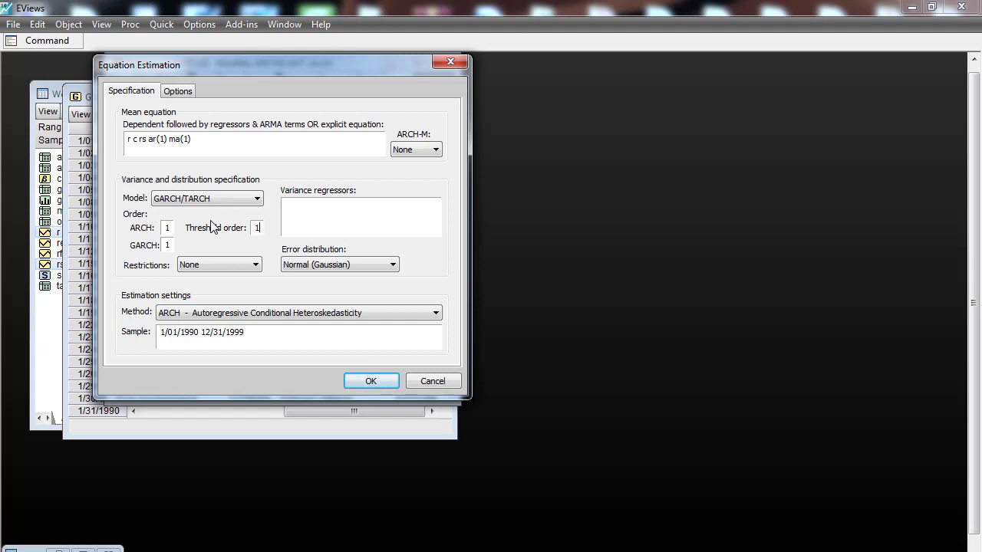
{"action": "double_click", "coordinate": [167, 245]}
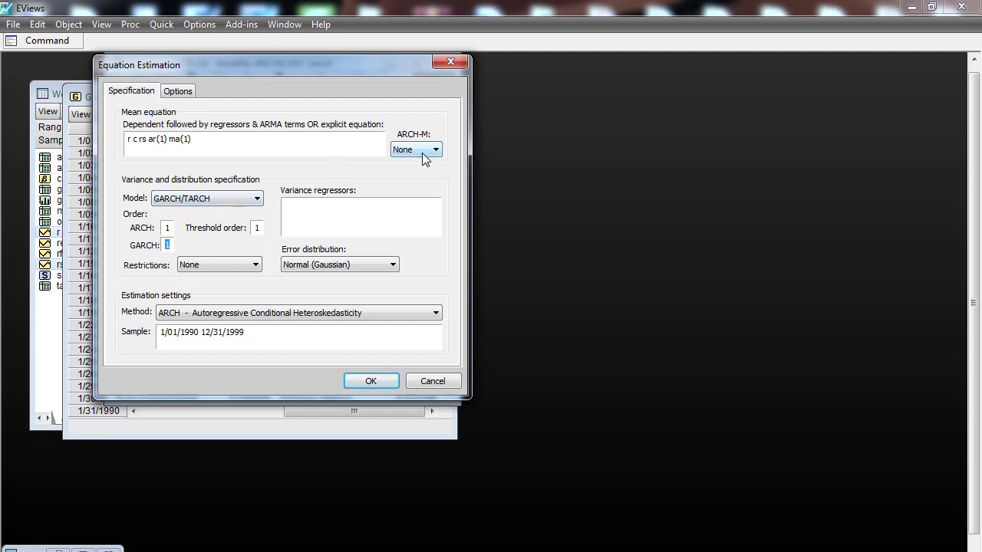
{"action": "left_click", "coordinate": [369, 383]}
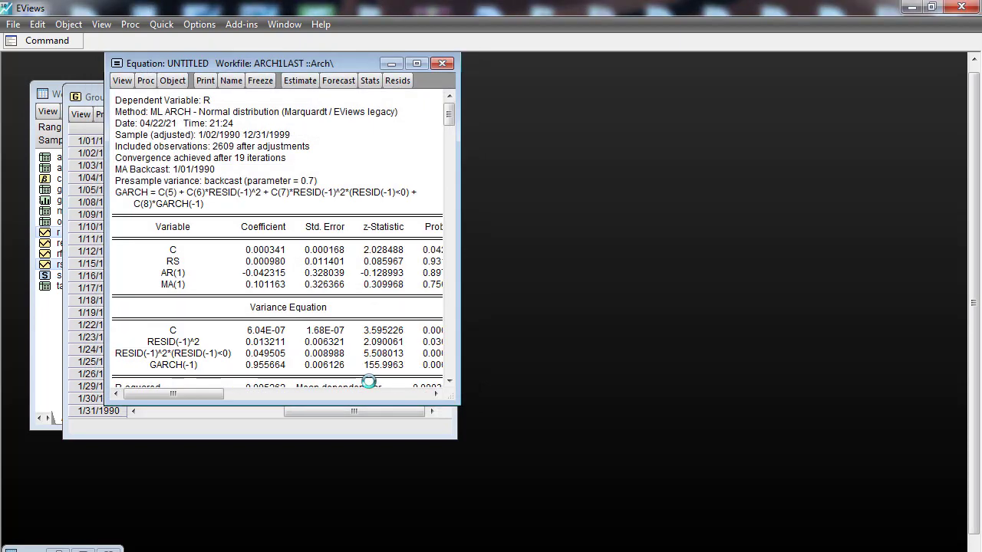
Move the equation output aside and mark the four Variance Equation rows of the T-ARCH estimate for examination
{"action": "left_click_drag", "start_coordinate": [336, 57], "coordinate": [287, 52]}
{"action": "scroll", "coordinate": [181, 311], "scroll_direction": "down", "scroll_amount": 1}
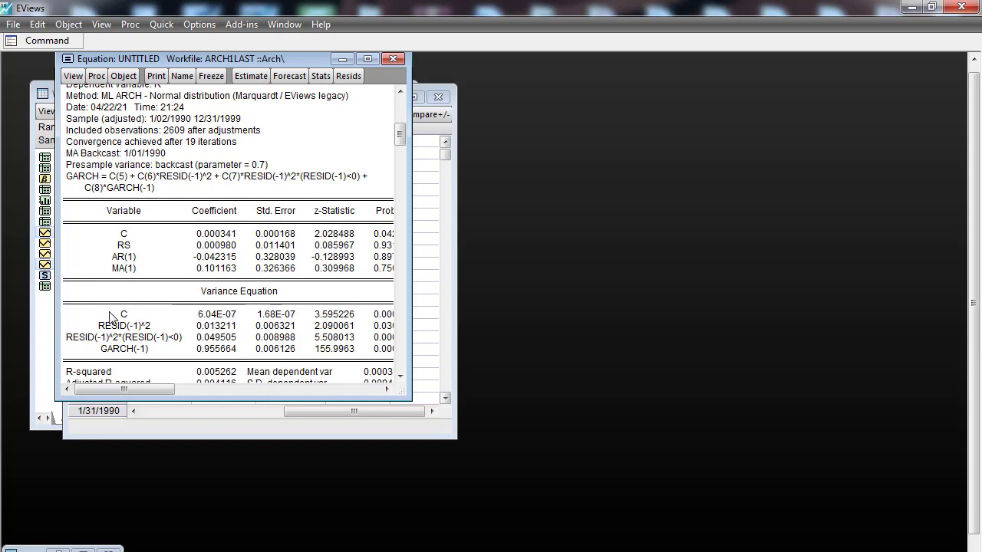
{"action": "left_click_drag", "start_coordinate": [119, 316], "coordinate": [377, 353]}
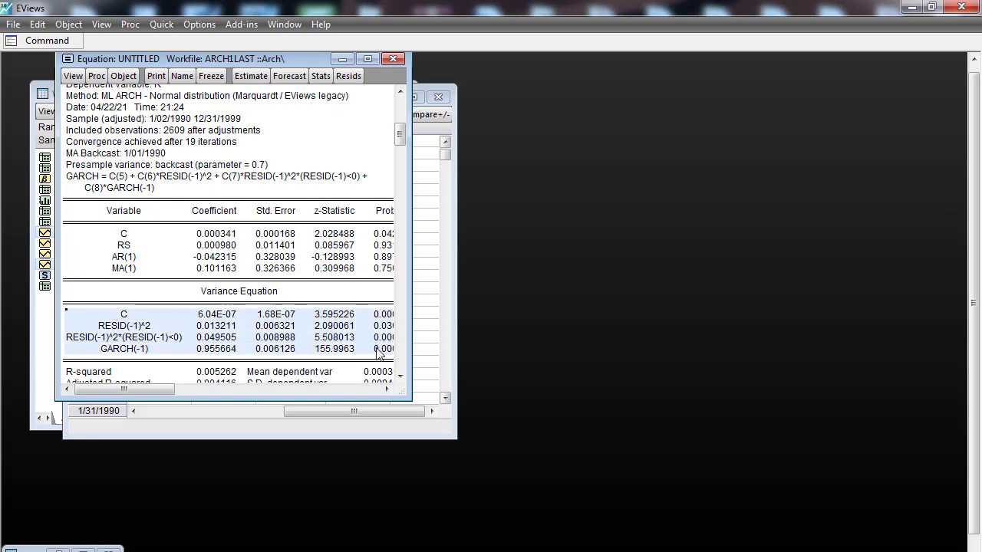
{"action": "left_click", "coordinate": [256, 299]}
{"action": "left_click", "coordinate": [146, 318]}
{"action": "left_click_drag", "start_coordinate": [146, 322], "coordinate": [370, 357]}
Select the ø symbol in the Word notes' T-ARCH equation and begin a new line in the EViews command note with "if"
{"action": "left_click", "coordinate": [314, 524]}
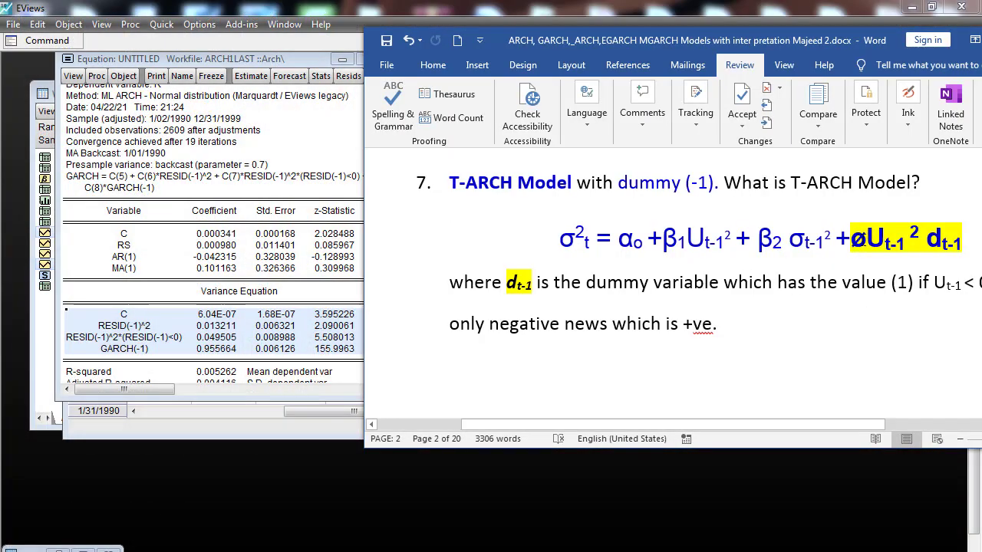
{"action": "left_click_drag", "start_coordinate": [866, 240], "coordinate": [856, 241]}
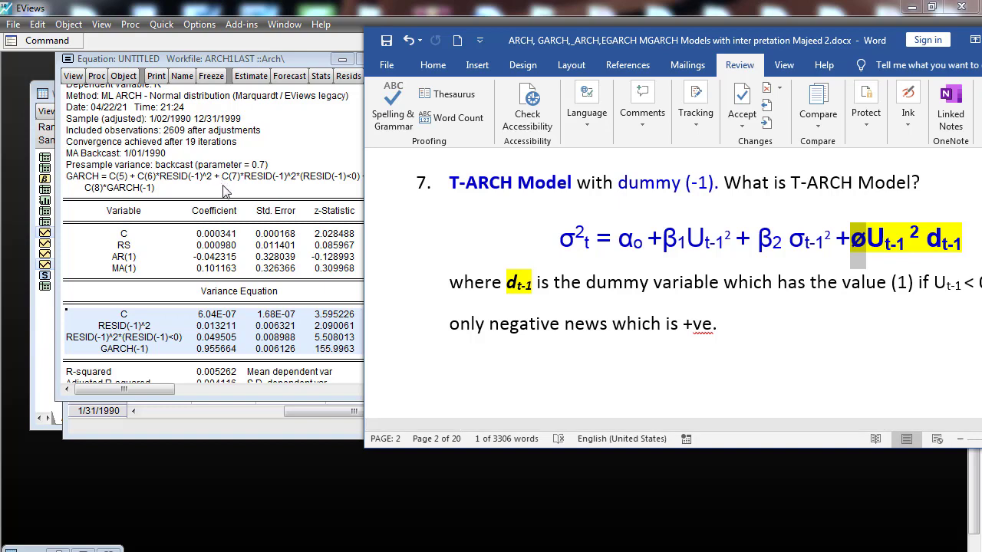
{"action": "mouse_move", "coordinate": [43, 64]}
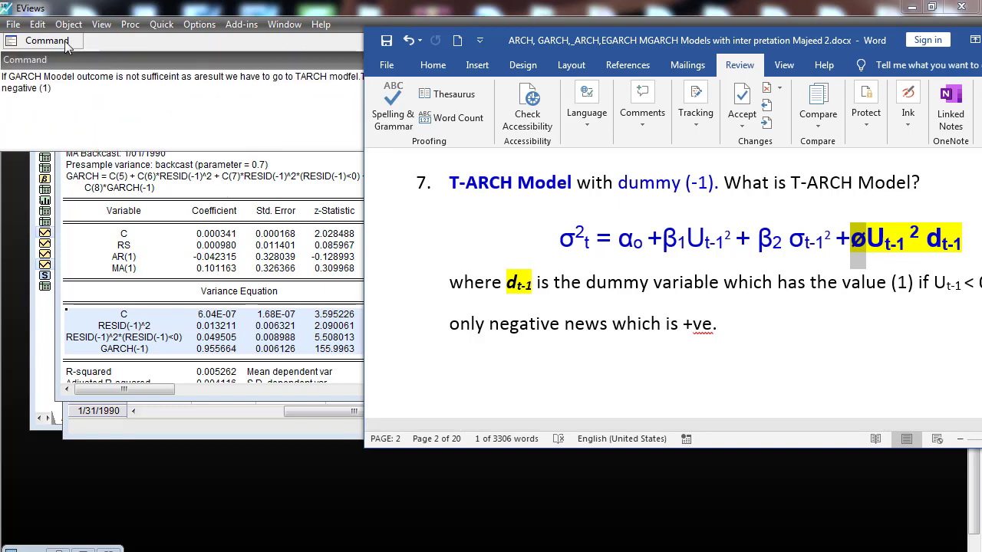
{"action": "left_click", "coordinate": [46, 88]}
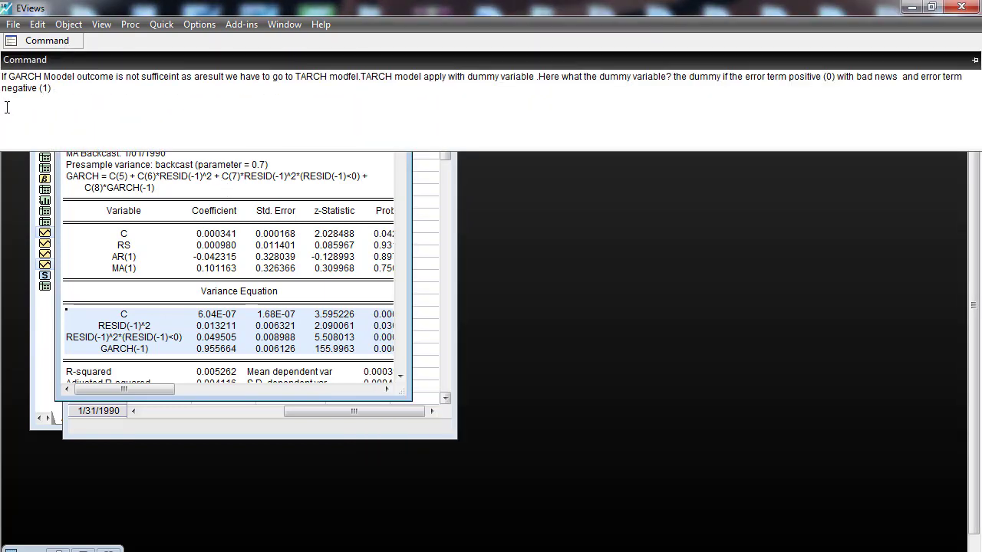
{"action": "type", "text": "it"}
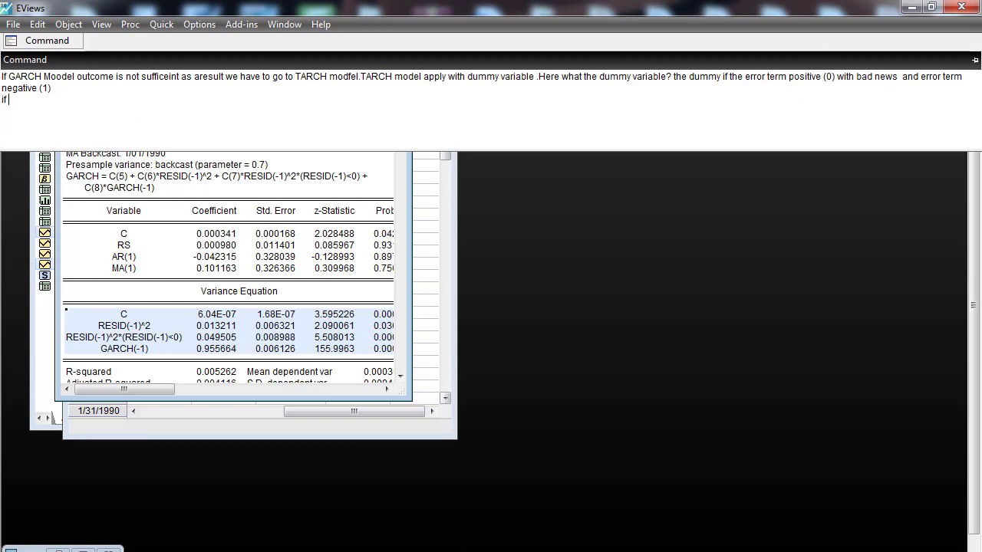
Copy the selected ø from the Word notes and paste it after "if" in the EViews command note
{"action": "left_click", "coordinate": [294, 506]}
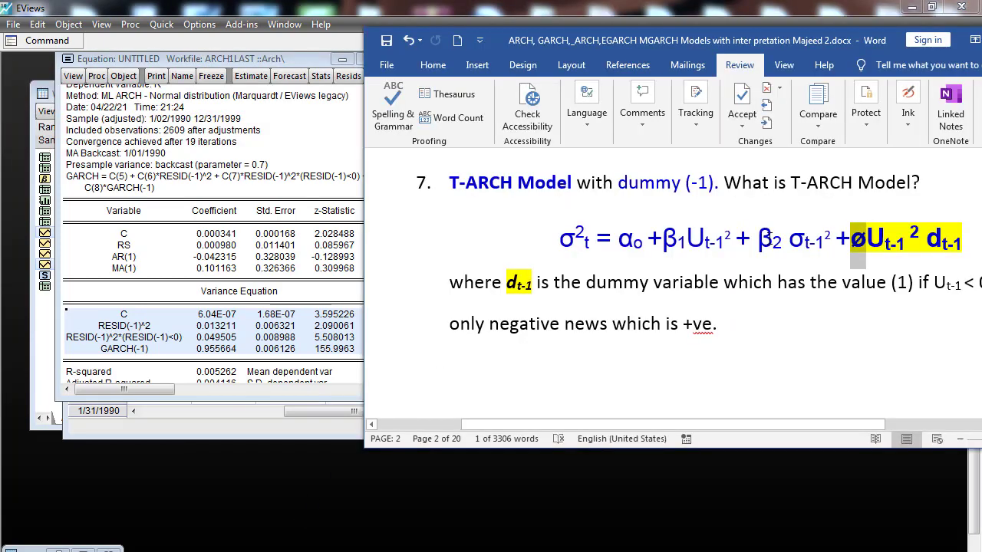
{"action": "right_click", "coordinate": [859, 245]}
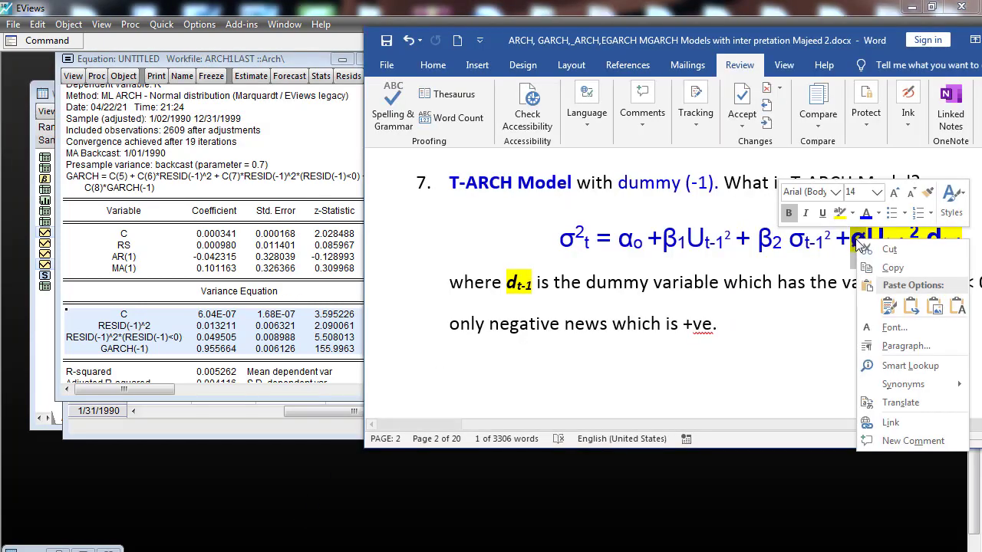
{"action": "left_click", "coordinate": [889, 267]}
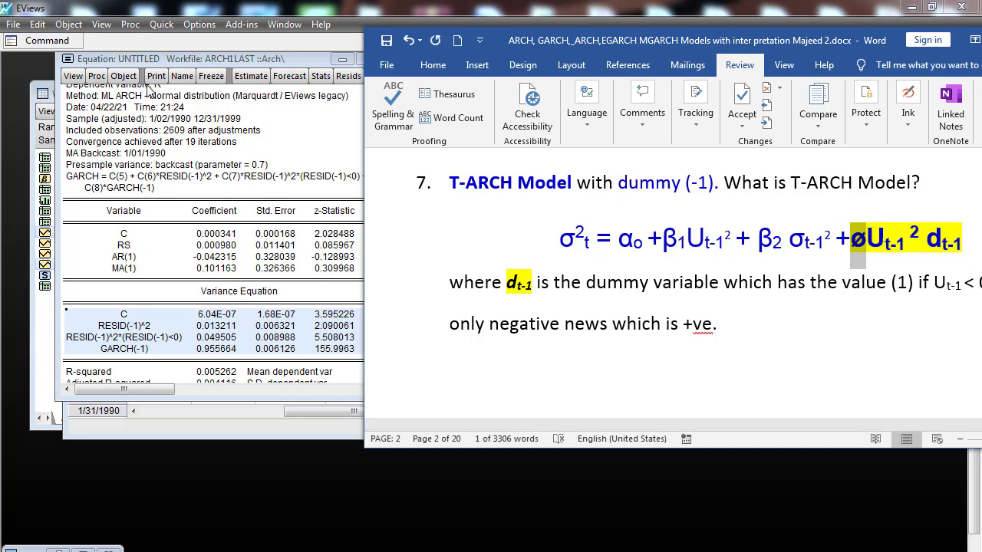
{"action": "left_click", "coordinate": [44, 41]}
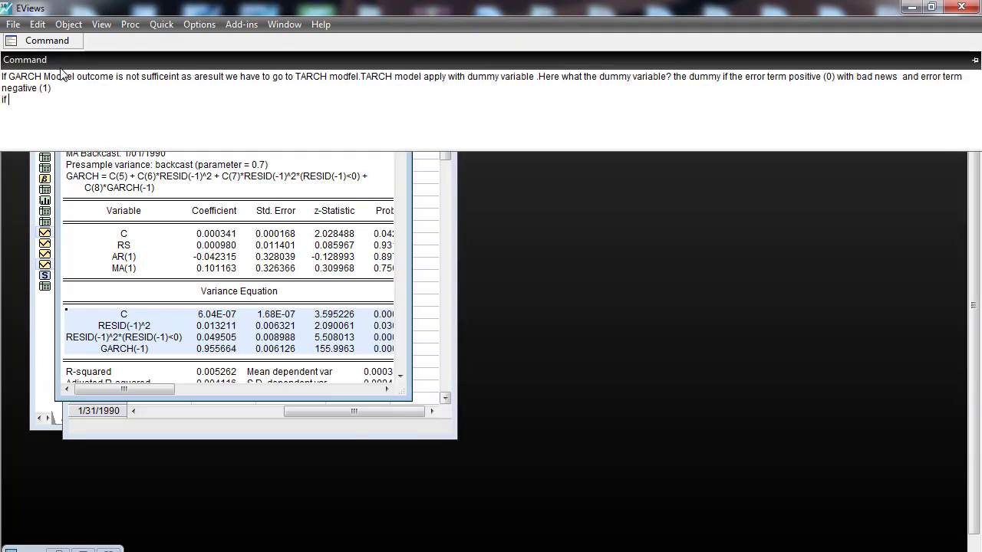
{"action": "right_click", "coordinate": [30, 101]}
{"action": "left_click", "coordinate": [63, 160]}
Continue the note with "=0 bad news more impacy on volatility which is not increas volatility and if"
{"action": "type", "text": "=0 bad news more impac"}
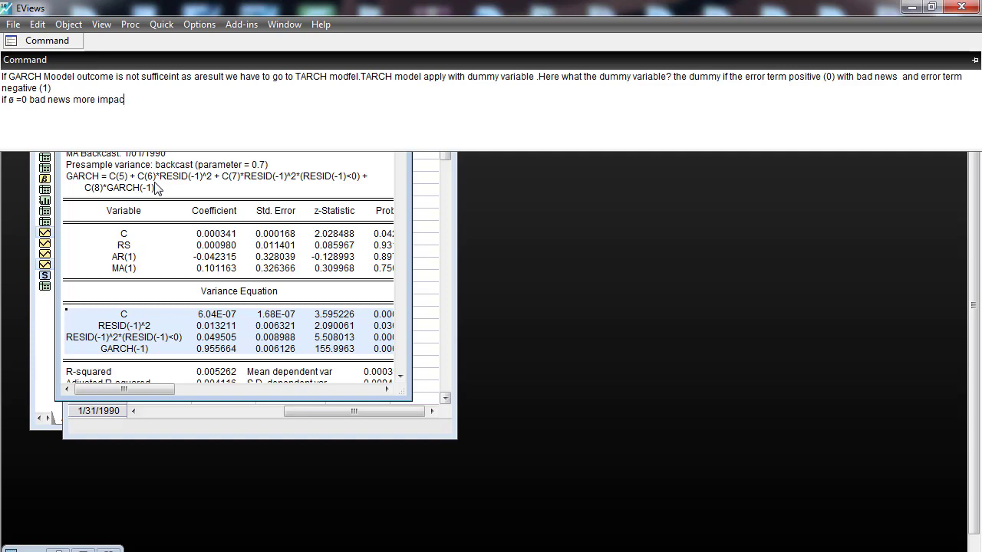
{"action": "type", "text": "y on vola"}
{"action": "type", "text": "tility"}
{"action": "type", "text": "which is not in"}
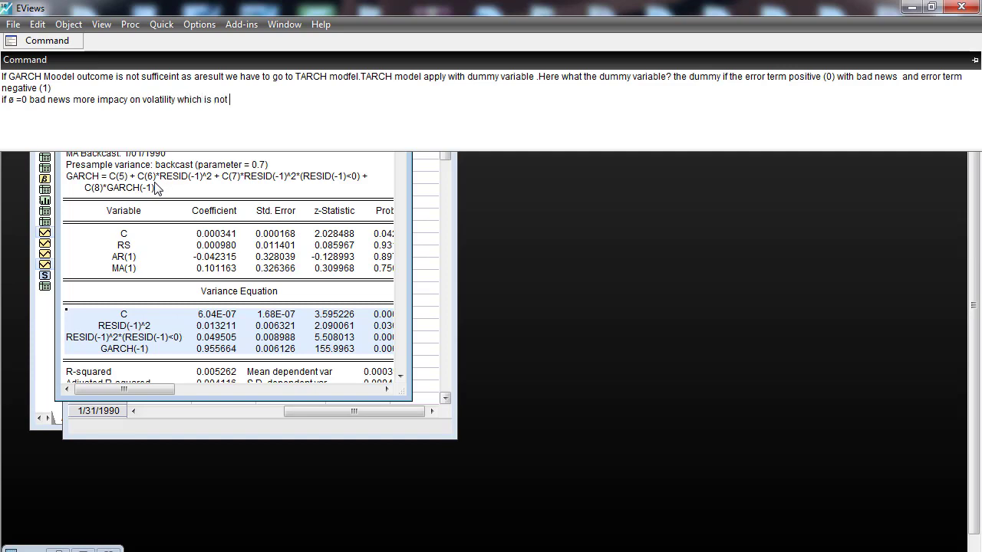
{"action": "type", "text": "creas volatility and if"}
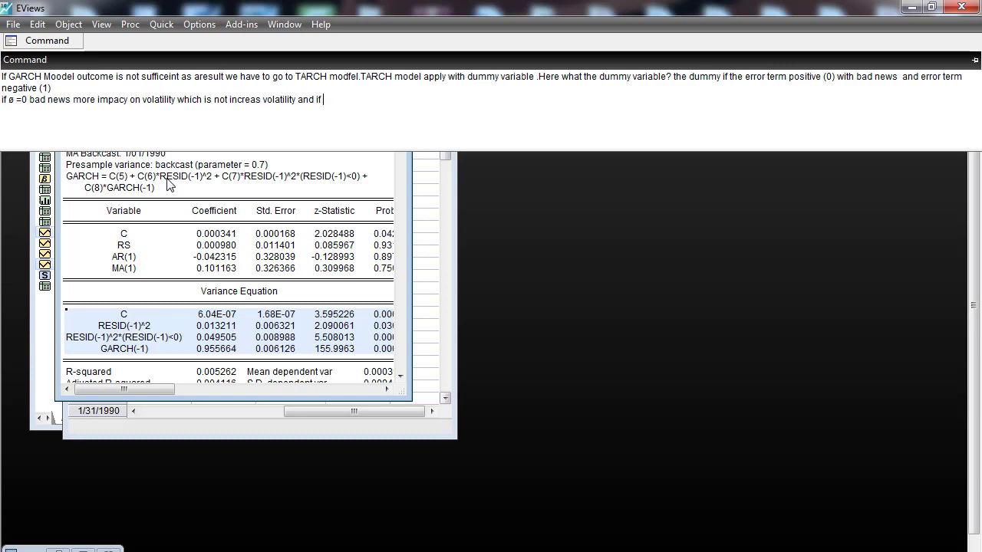
Paste ø at the end of the note and add "is positive bad news bring more volatiltyor volatility"
{"action": "right_click", "coordinate": [342, 99]}
{"action": "left_click", "coordinate": [376, 158]}
{"action": "type", "text": "is posit"}
{"action": "type", "text": "ve bad n"}
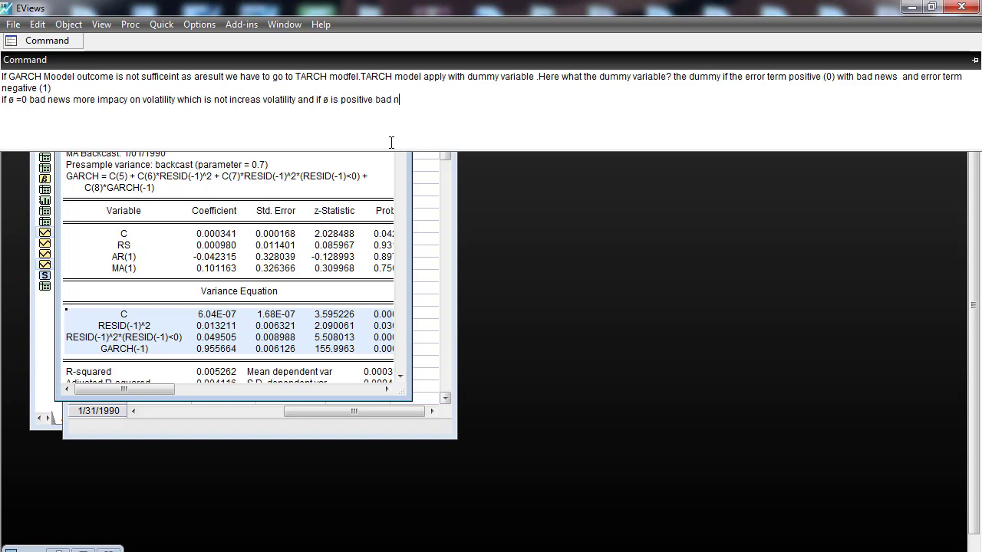
{"action": "type", "text": "ews bring more volatilt"}
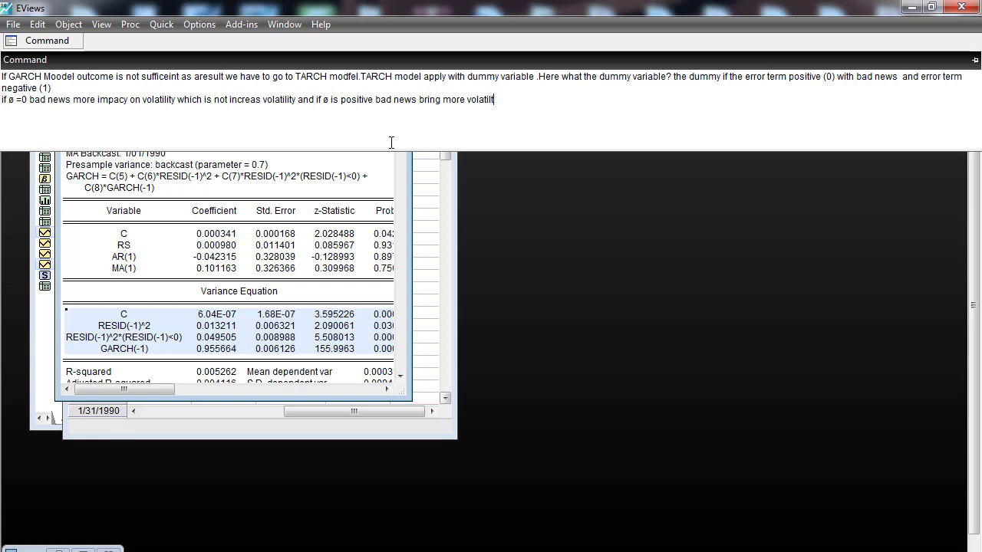
{"action": "type", "text": "i"}
{"action": "key", "text": "BackSpace"}
{"action": "type", "text": "y or volatility "}
Continue the command note with "is asyymetrical.but if" and paste ø after it
{"action": "type", "text": "is asyymetri"}
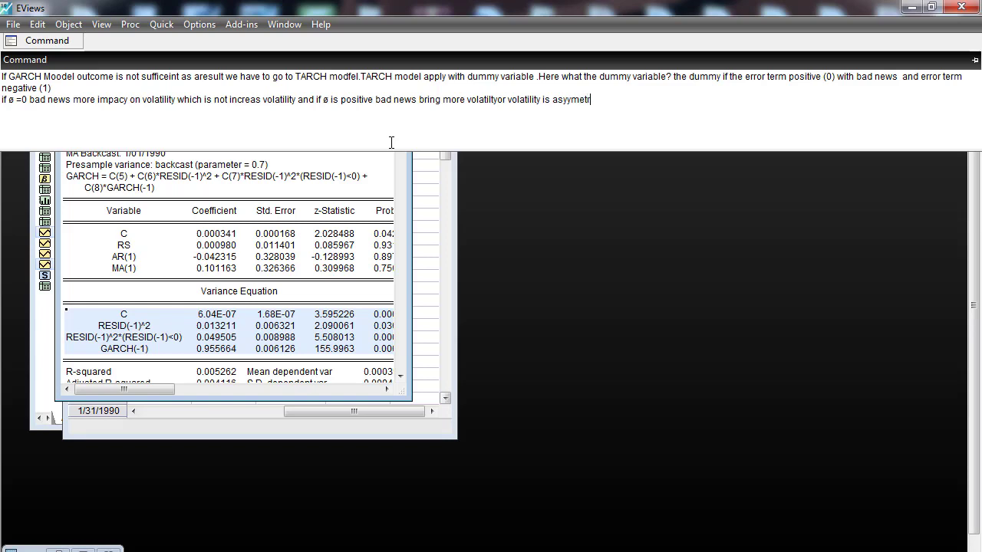
{"action": "type", "text": "cal.but i"}
{"action": "type", "text": "f"}
{"action": "right_click", "coordinate": [646, 100]}
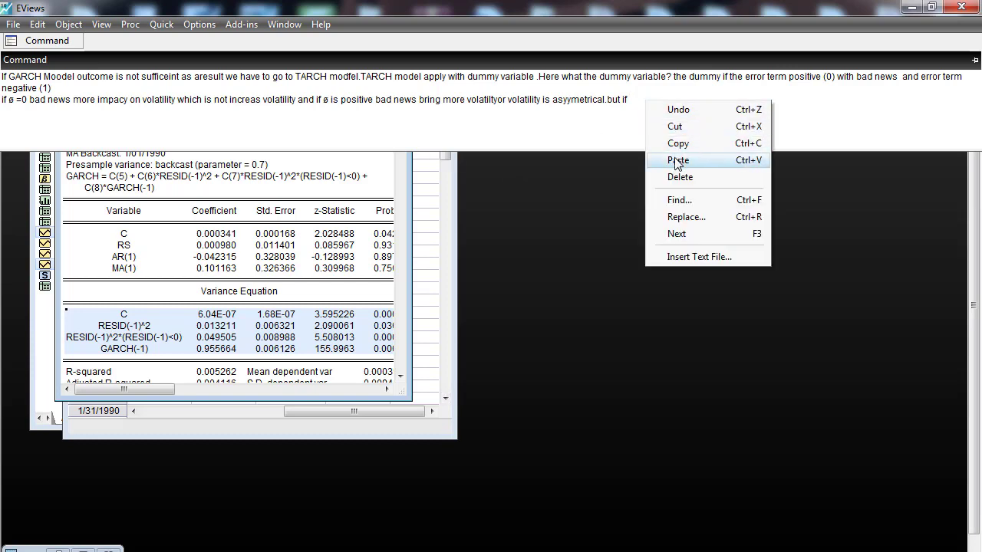
{"action": "left_click", "coordinate": [677, 161]}
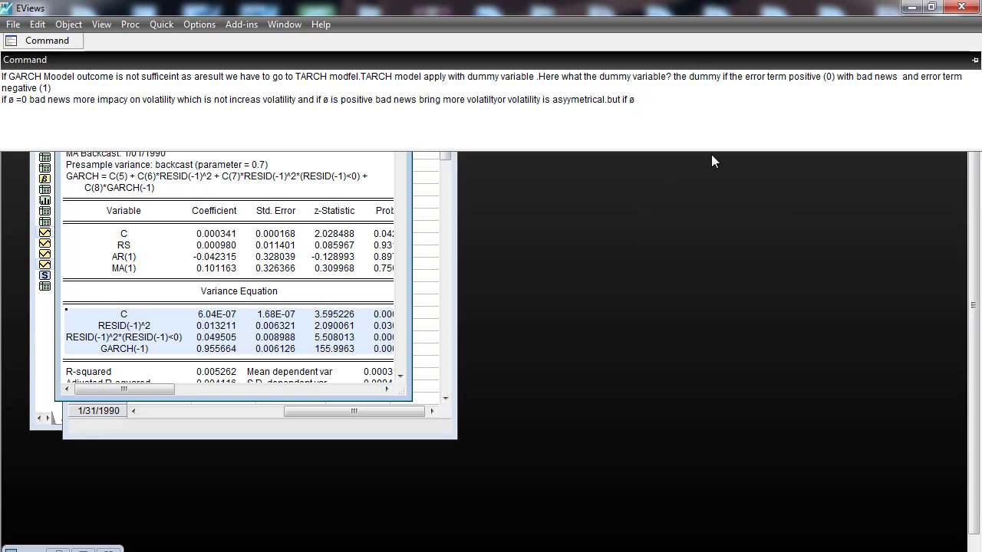
Finish the note's sentence after ø with "negative it means more impact on volatilty"
{"action": "type", "text": "negative it means"}
{"action": "type", "text": "more o"}
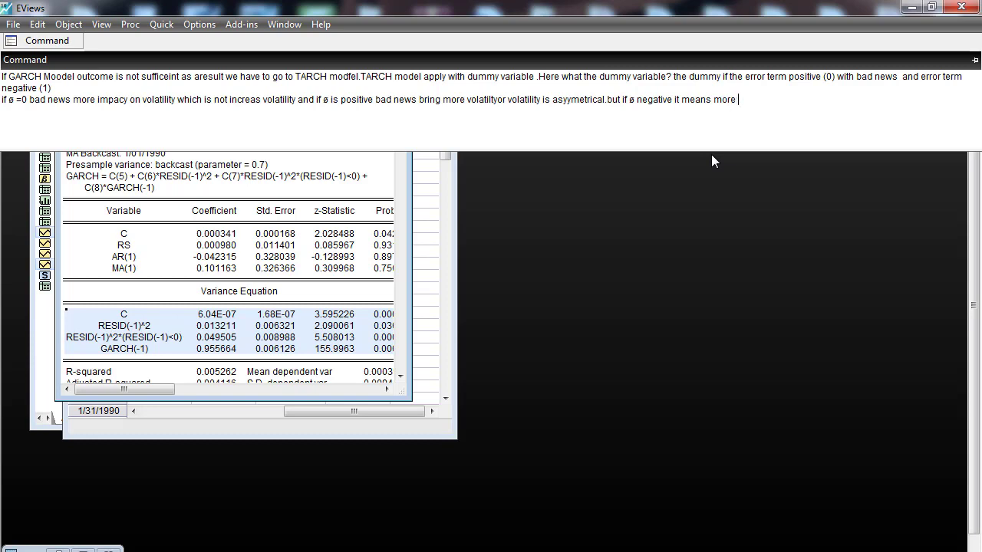
{"action": "type", "text": "mpact on volatilty"}
Arrange the Word T-ARCH notes and the EViews equation window side by side so both equations are readable
{"action": "mouse_move", "coordinate": [373, 546]}
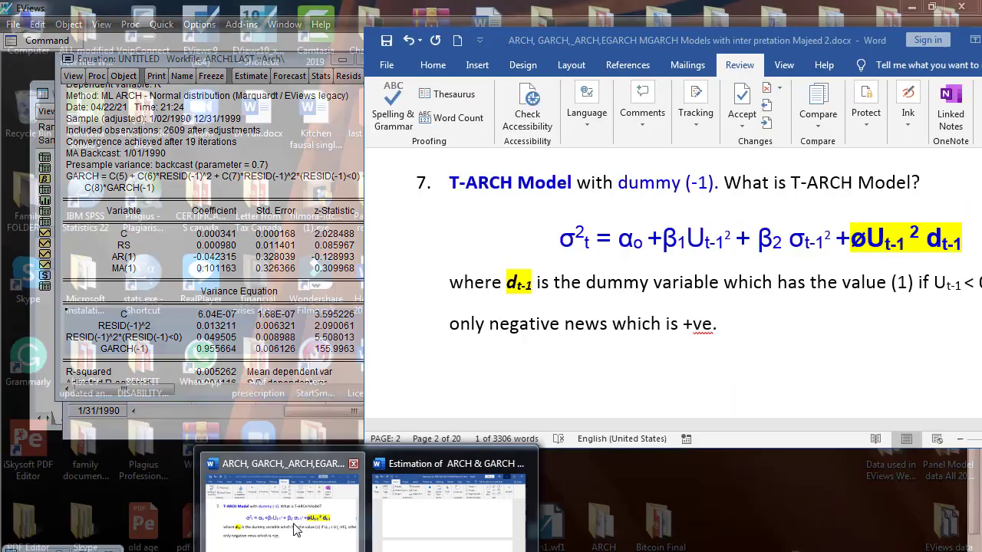
{"action": "left_click", "coordinate": [296, 526]}
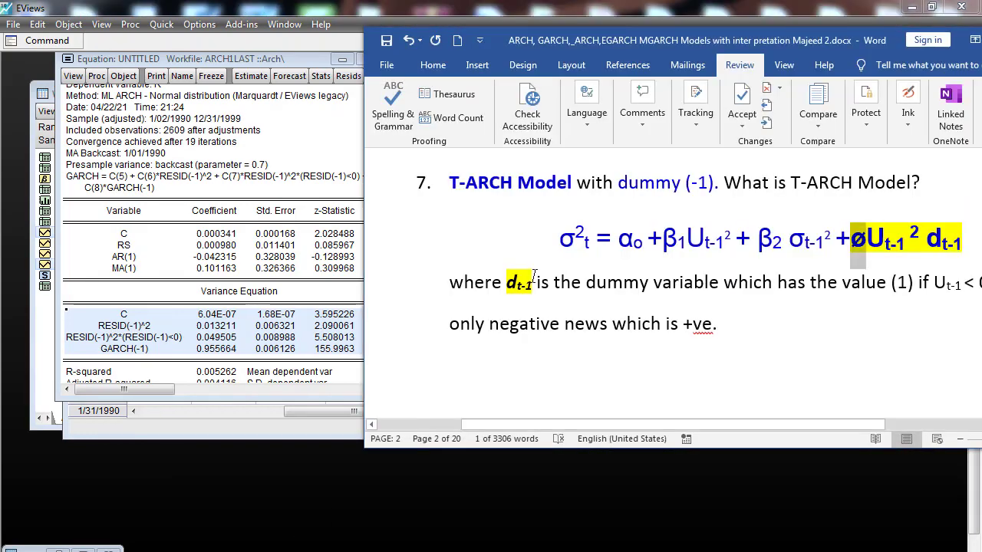
{"action": "left_click", "coordinate": [480, 41]}
{"action": "left_click_drag", "start_coordinate": [500, 42], "coordinate": [540, 26]}
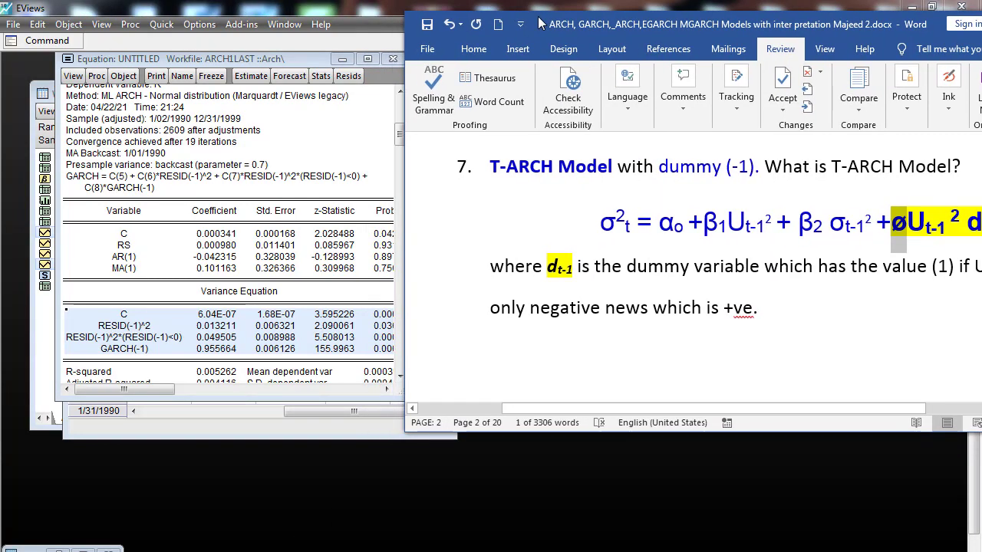
{"action": "left_click", "coordinate": [273, 40]}
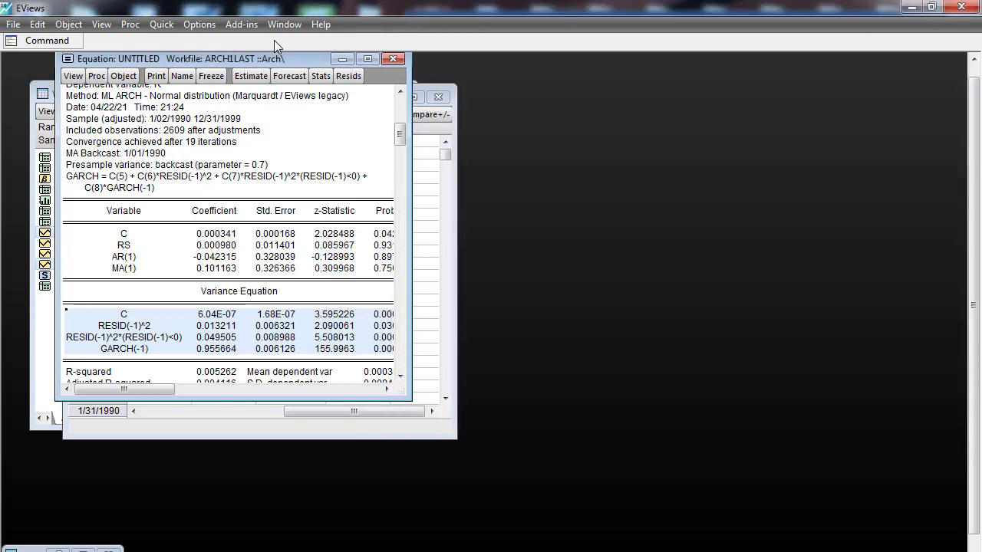
{"action": "left_click_drag", "start_coordinate": [292, 56], "coordinate": [229, 62]}
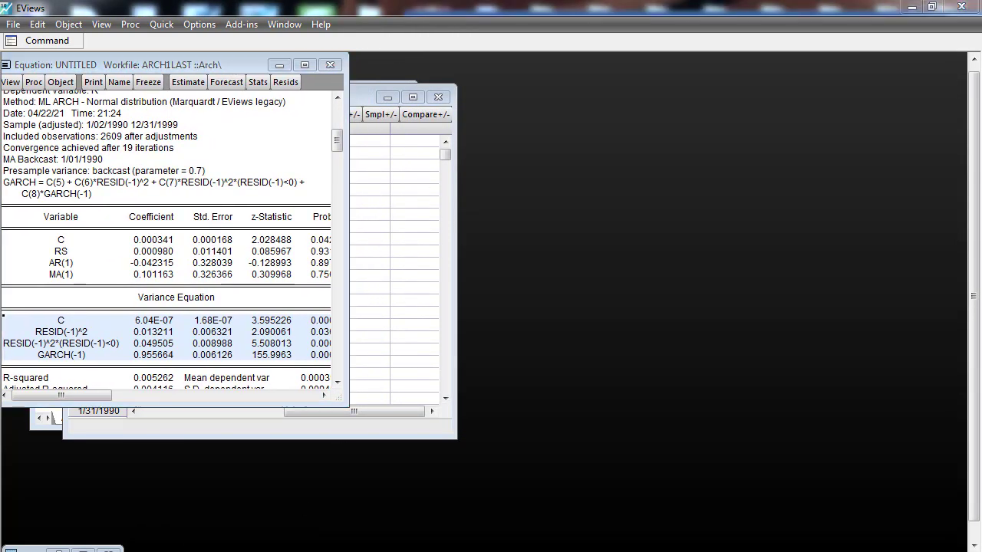
{"action": "mouse_move", "coordinate": [361, 548]}
{"action": "left_click", "coordinate": [318, 523]}
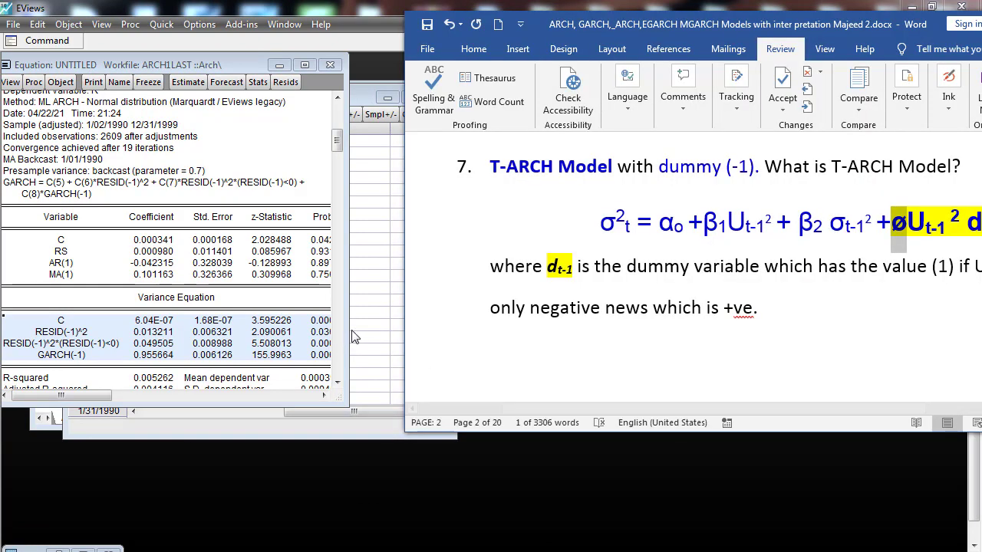
Examine the variance equation's probabilities in EViews against the αo and β1 terms of the T-ARCH equation in Word
{"action": "left_click", "coordinate": [63, 324]}
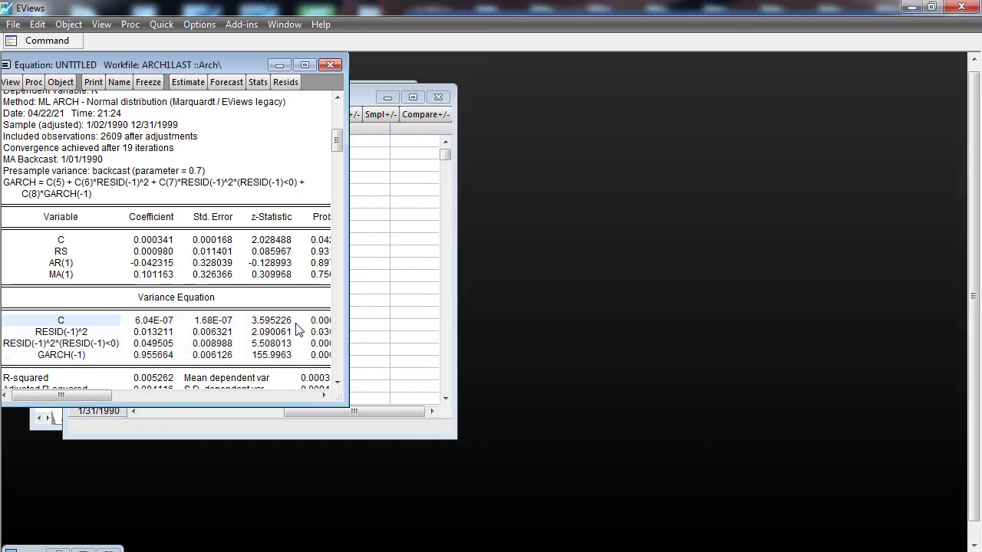
{"action": "left_click_drag", "start_coordinate": [334, 322], "coordinate": [333, 359]}
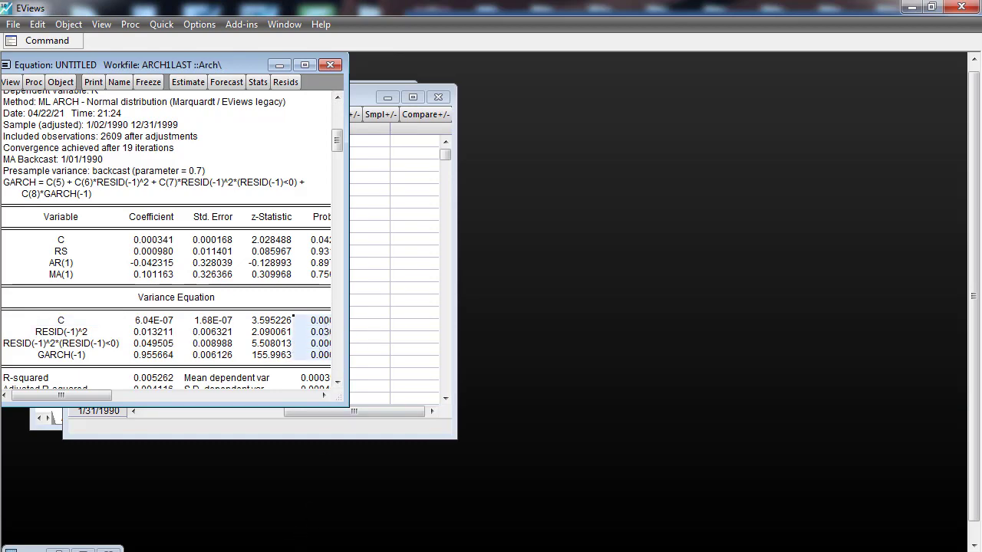
{"action": "mouse_move", "coordinate": [366, 546]}
{"action": "left_click", "coordinate": [276, 498]}
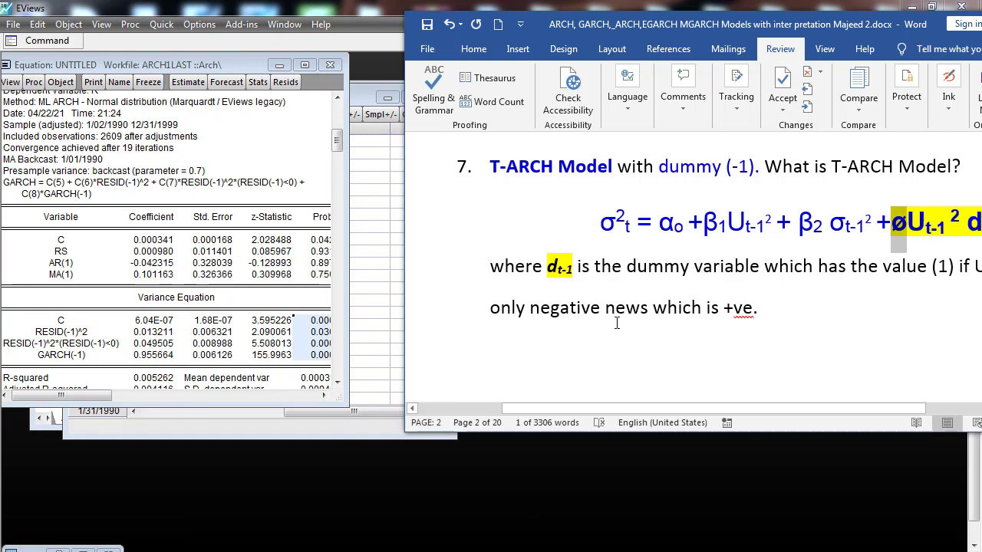
{"action": "left_click", "coordinate": [668, 228]}
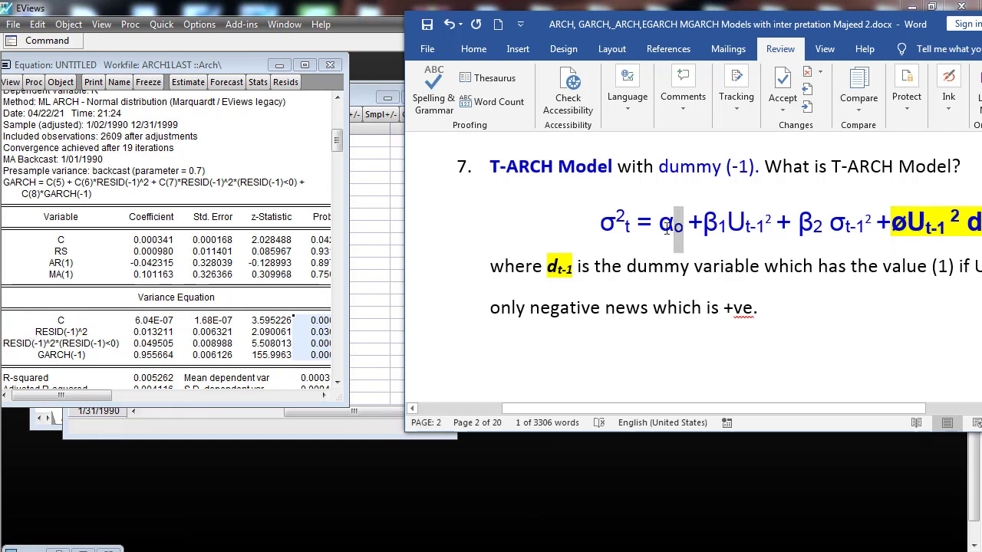
{"action": "double_click", "coordinate": [668, 228]}
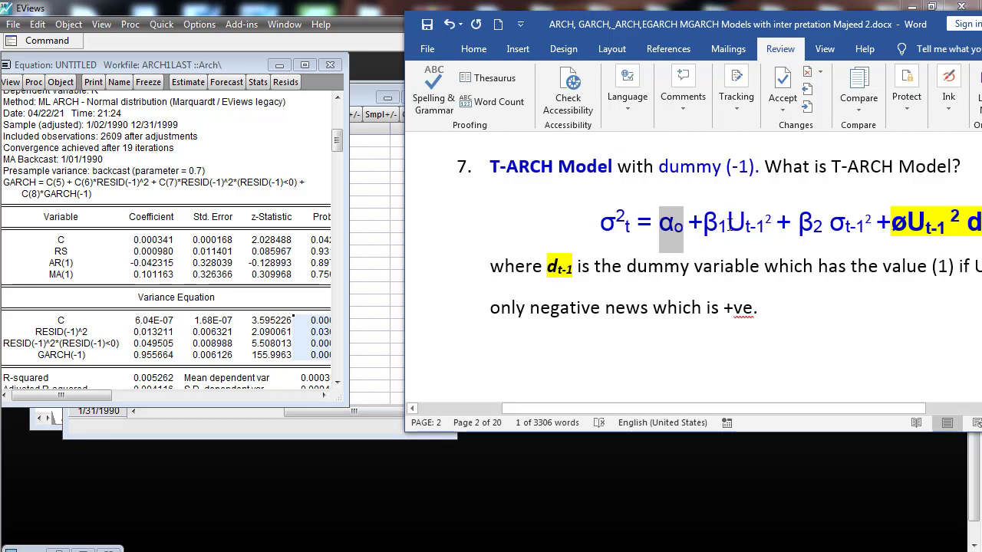
{"action": "left_click_drag", "start_coordinate": [729, 224], "coordinate": [716, 227]}
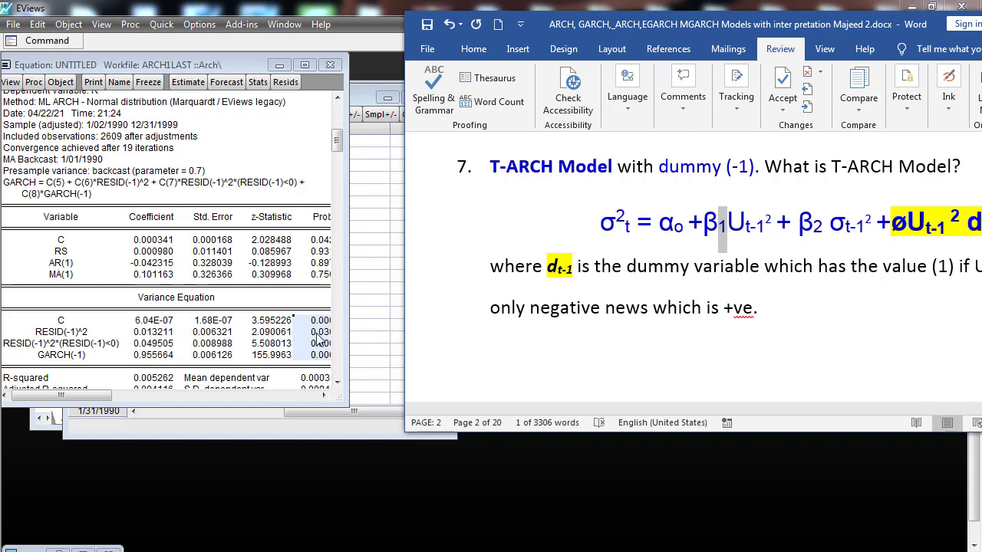
Match the GARCH(-1) coefficient in the EViews variance equation with β2 in the Word notes' T-ARCH equation
{"action": "left_click", "coordinate": [61, 357]}
{"action": "left_click", "coordinate": [162, 355]}
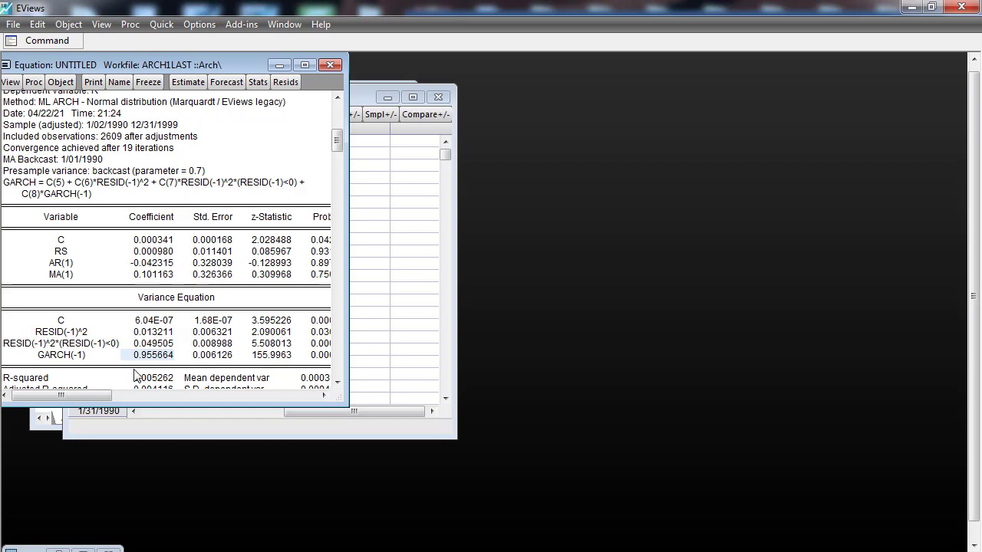
{"action": "left_click", "coordinate": [251, 549]}
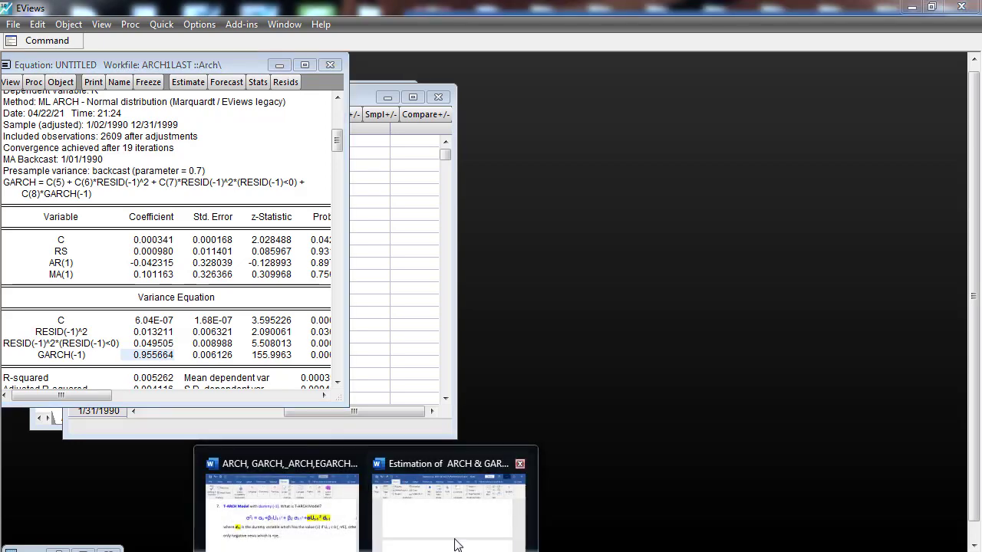
{"action": "left_click", "coordinate": [328, 521]}
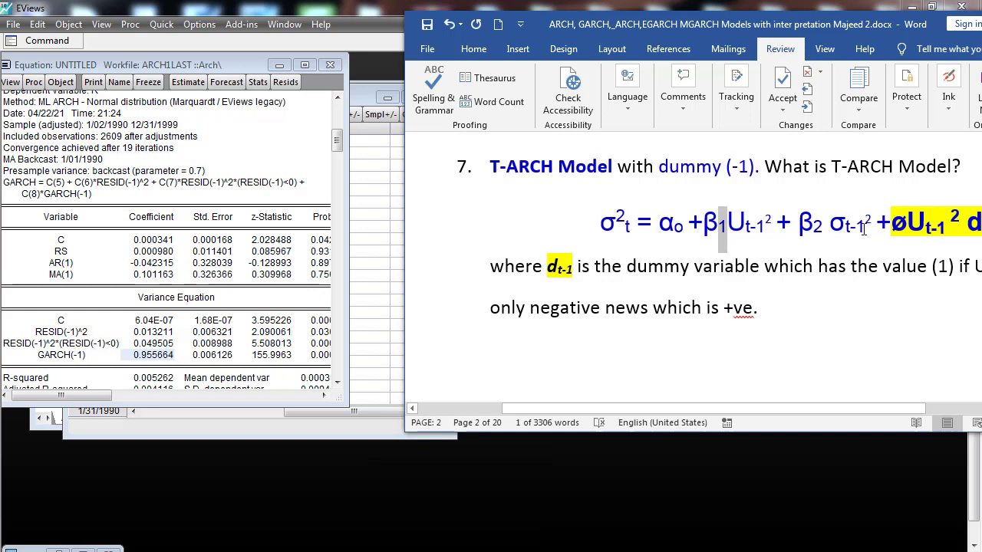
{"action": "left_click_drag", "start_coordinate": [822, 227], "coordinate": [799, 227]}
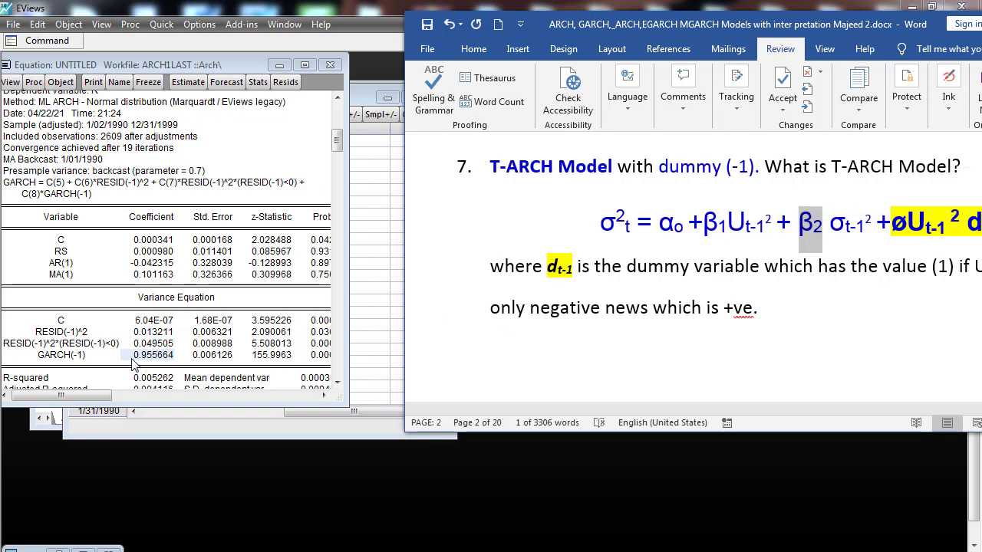
Match the RESID(-1)^2*(RESID(-1)<0) term in EViews with ø in the Word equation, shifting the Word window to reveal its last term
{"action": "left_click", "coordinate": [22, 347]}
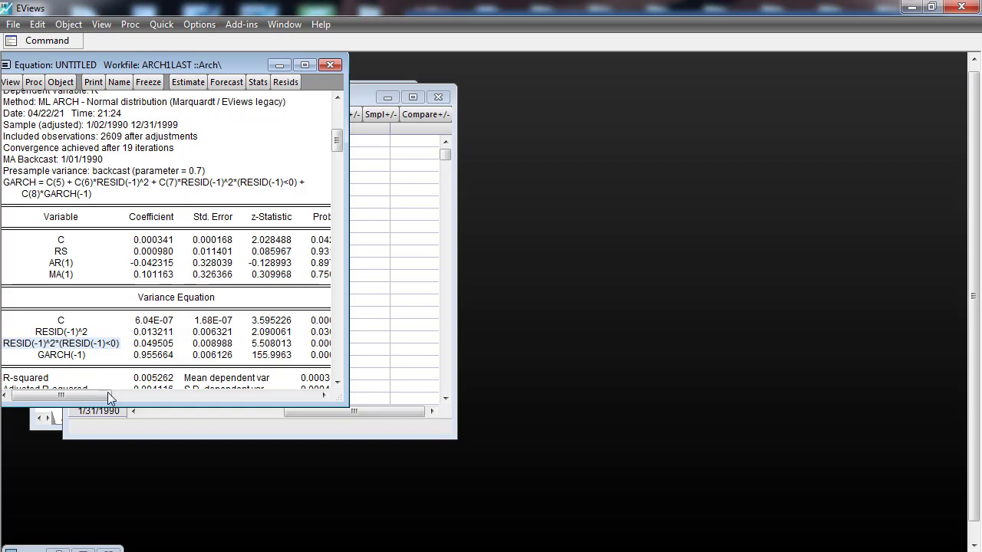
{"action": "mouse_move", "coordinate": [283, 549]}
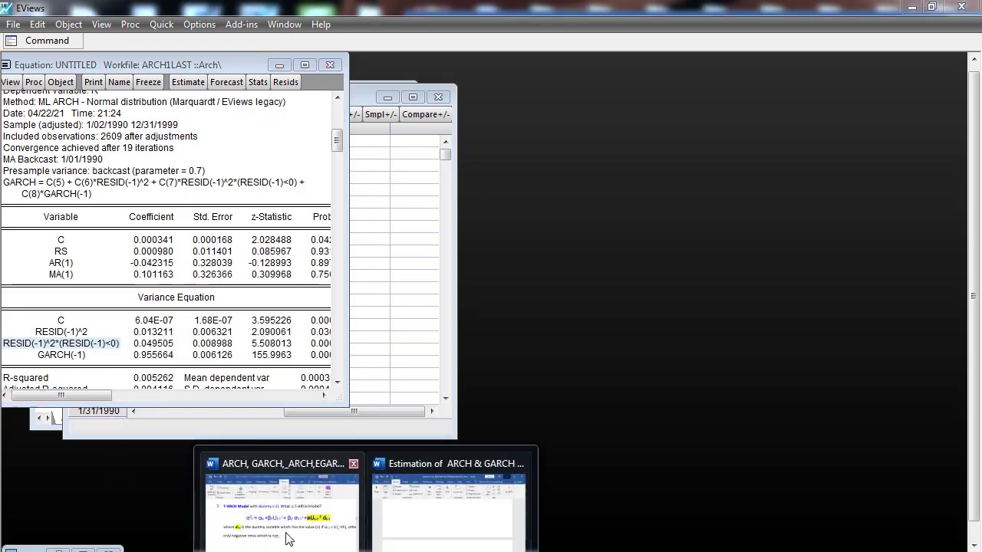
{"action": "left_click", "coordinate": [284, 495]}
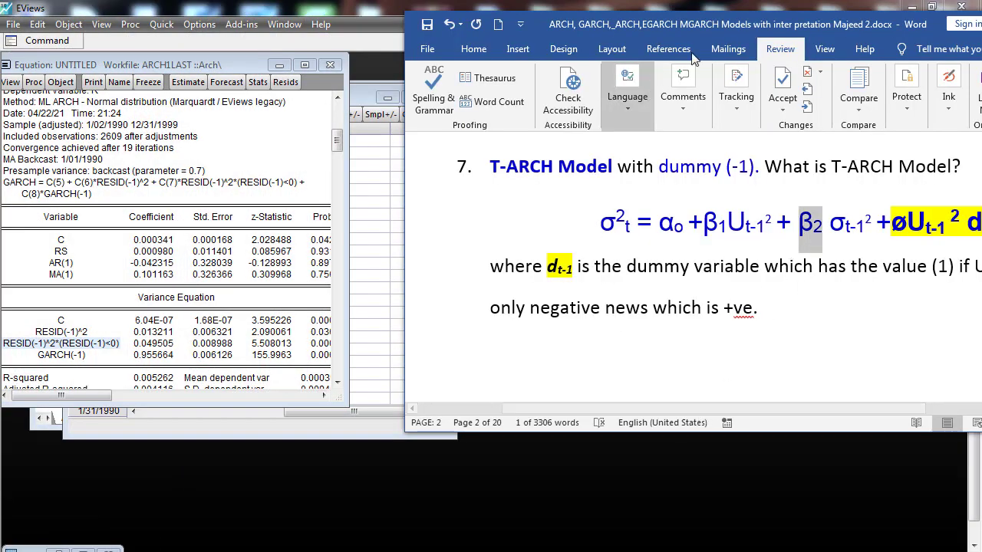
{"action": "left_click_drag", "start_coordinate": [722, 34], "coordinate": [659, 33]}
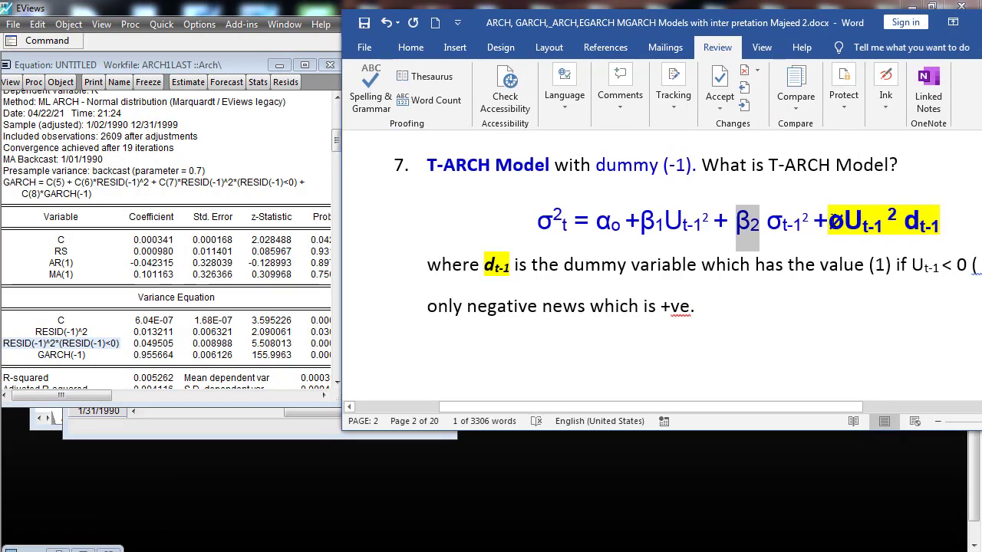
{"action": "double_click", "coordinate": [835, 222]}
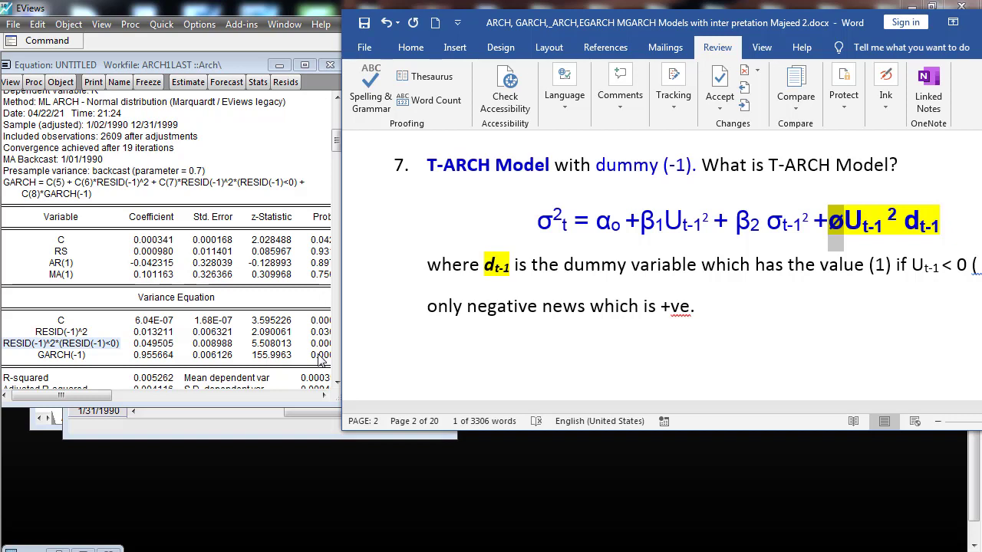
Review the EViews variance equation terms C, RESID(-1)^2, RESID(-1)^2*(RESID(-1)<0) and GARCH(-1) one by one, ending on C
{"action": "left_click", "coordinate": [67, 277]}
{"action": "left_click", "coordinate": [68, 322]}
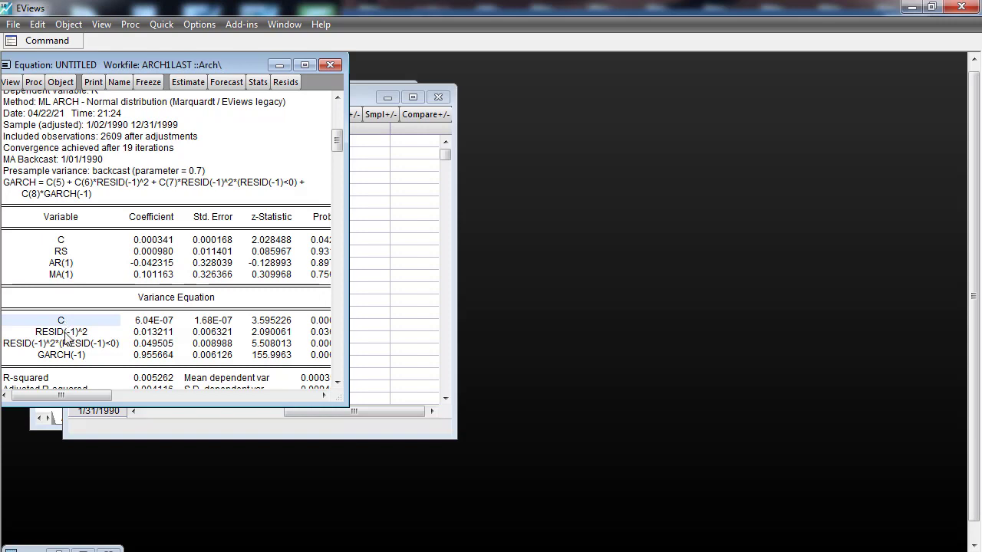
{"action": "left_click", "coordinate": [69, 335]}
{"action": "left_click", "coordinate": [67, 346]}
{"action": "left_click", "coordinate": [69, 357]}
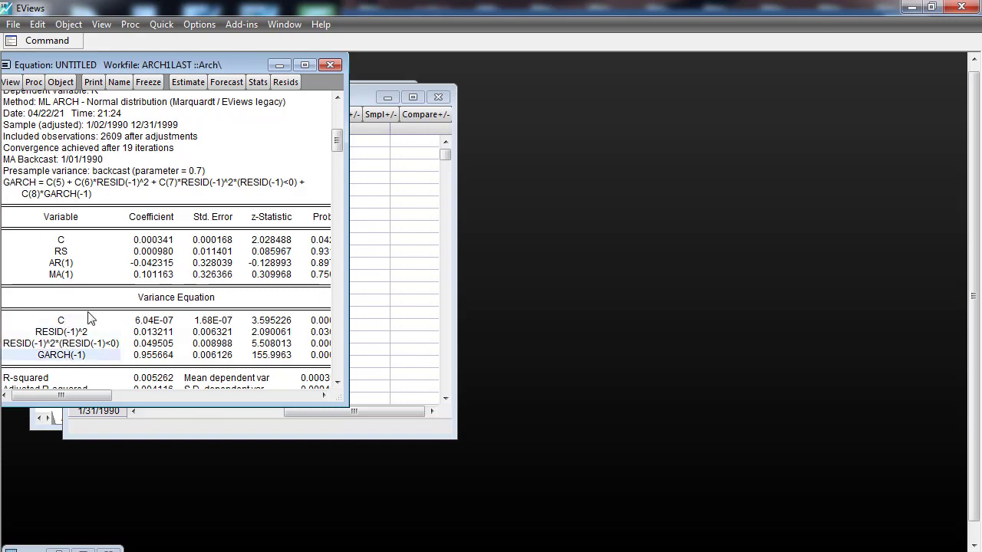
{"action": "left_click", "coordinate": [76, 322]}
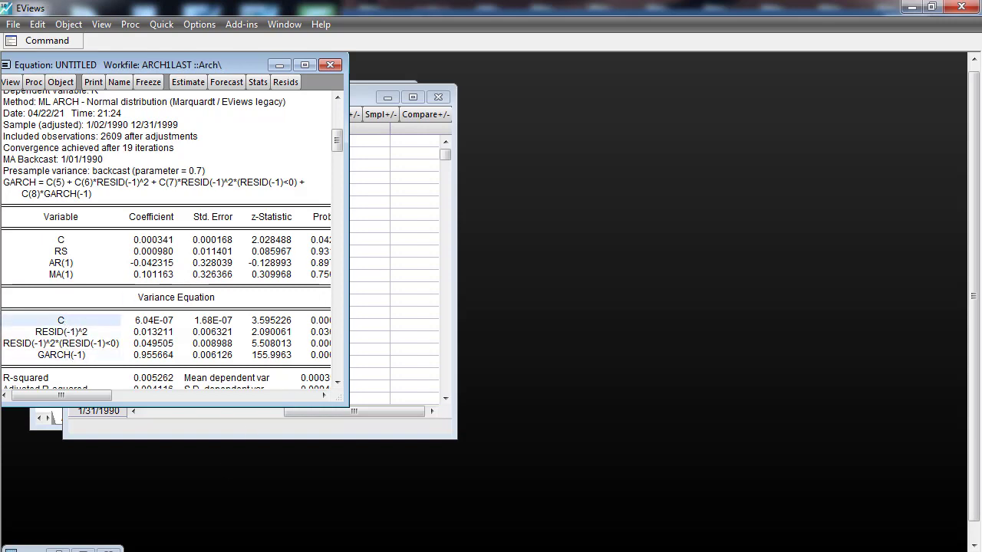
Highlight β1, β2, ø and αo in turn in the Word notes' T-ARCH equation to identify its coefficients
{"action": "mouse_move", "coordinate": [341, 546]}
{"action": "left_click", "coordinate": [303, 528]}
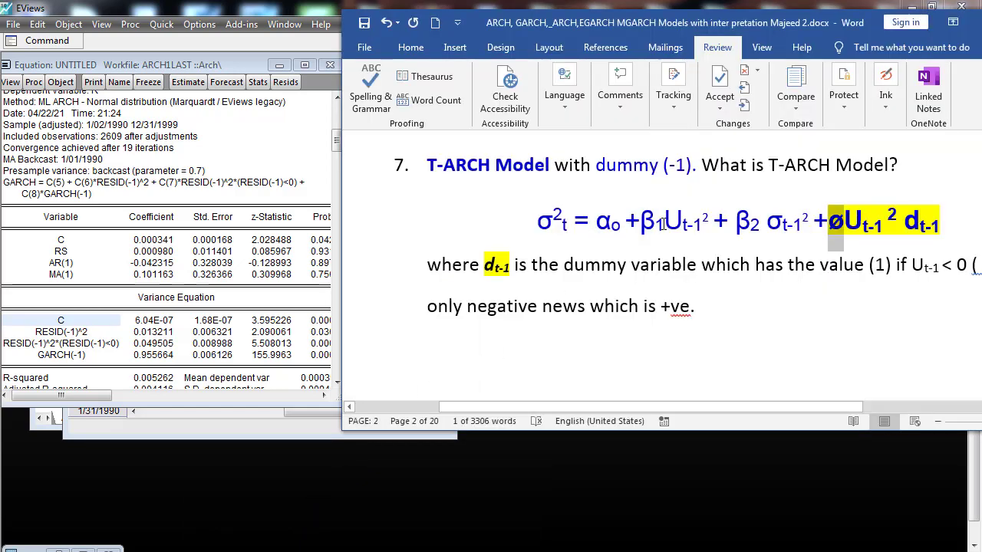
{"action": "left_click_drag", "start_coordinate": [596, 221], "coordinate": [656, 221]}
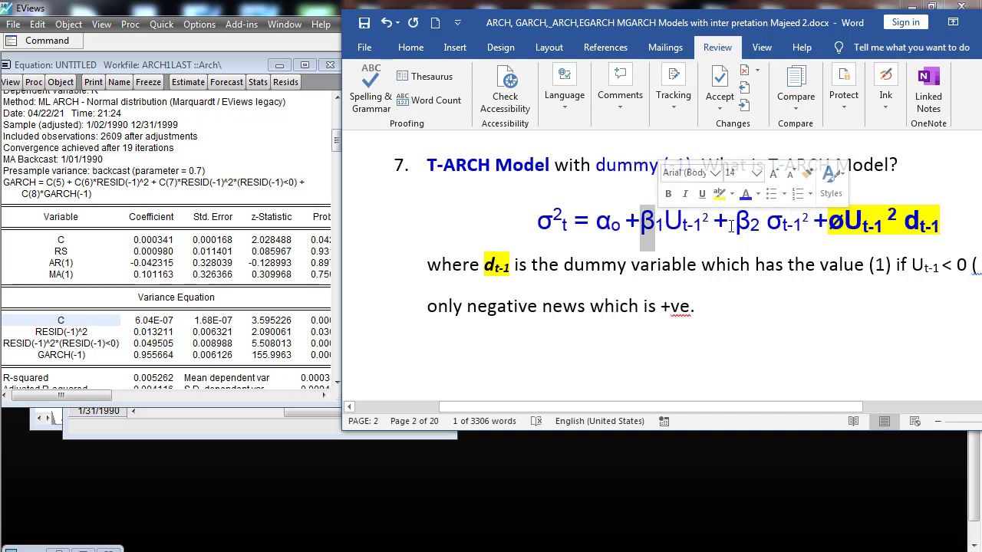
{"action": "left_click_drag", "start_coordinate": [736, 222], "coordinate": [750, 222]}
{"action": "left_click_drag", "start_coordinate": [829, 222], "coordinate": [843, 221]}
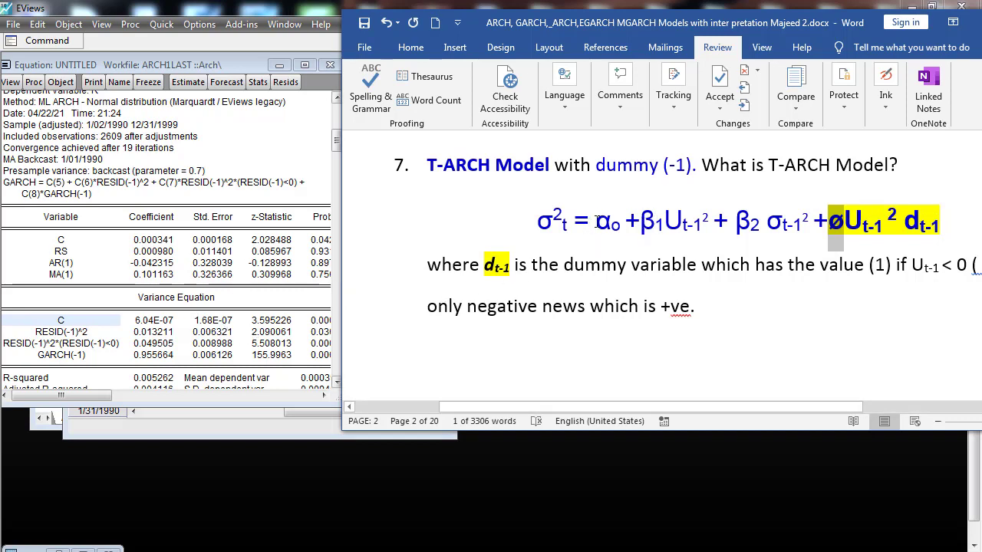
{"action": "left_click_drag", "start_coordinate": [595, 222], "coordinate": [620, 225]}
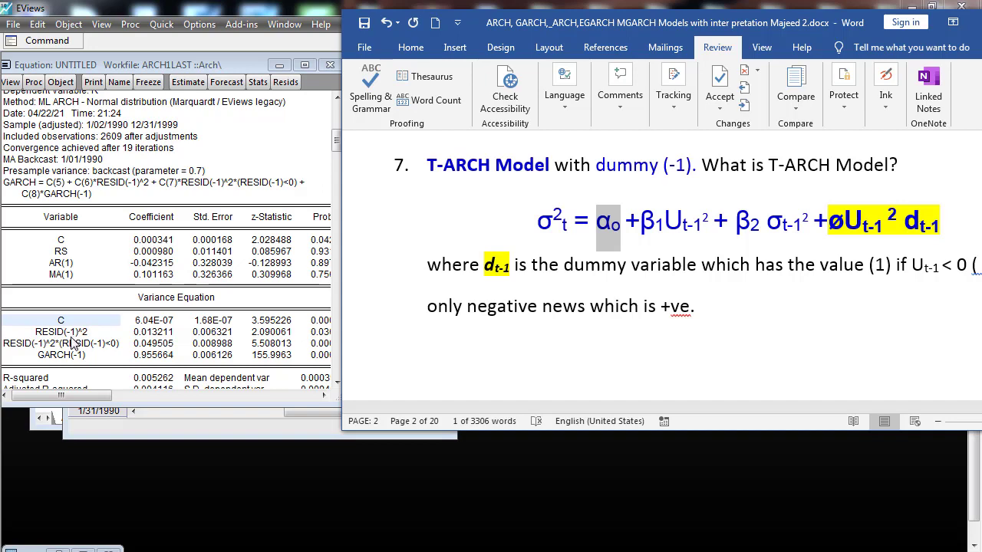
Compare the RESID(-1)^2*(RESID(-1)<0) term in the EViews variance equation with β1, β2 and ø in the Word T-ARCH equation
{"action": "left_click", "coordinate": [66, 345]}
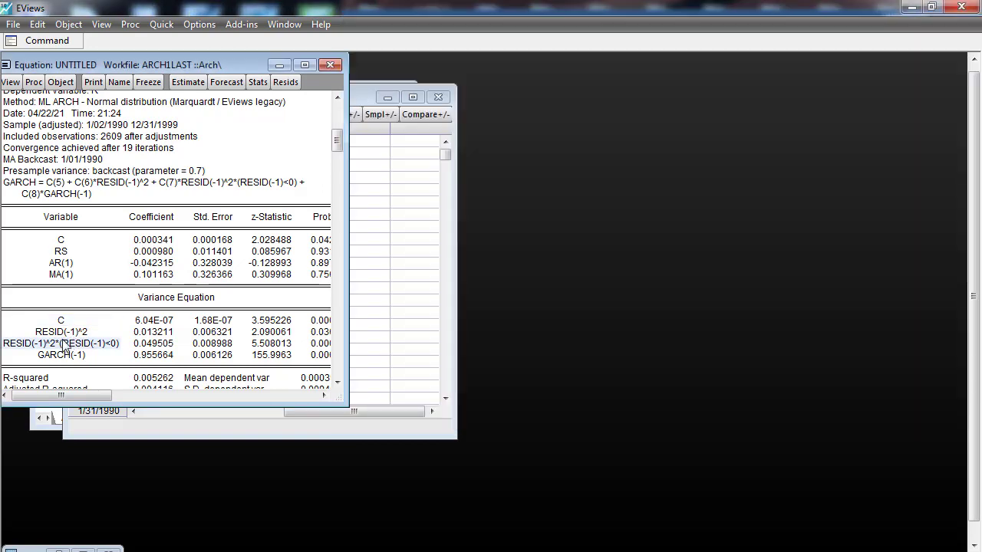
{"action": "mouse_move", "coordinate": [337, 546]}
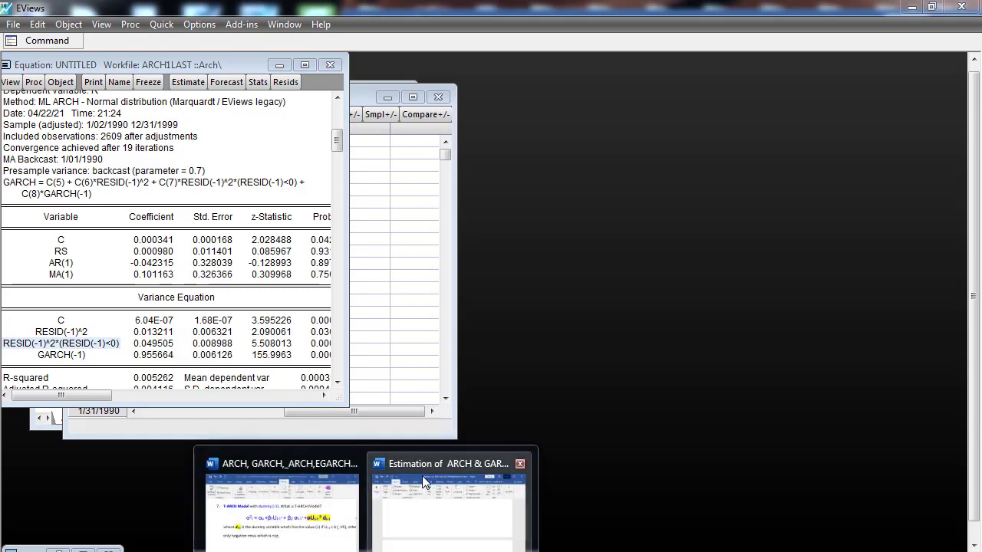
{"action": "left_click", "coordinate": [315, 517]}
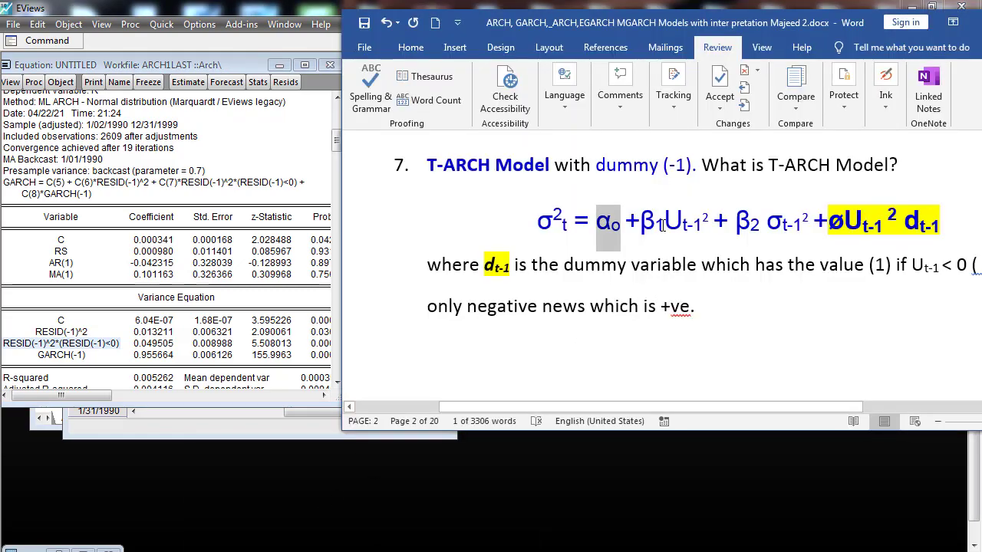
{"action": "left_click_drag", "start_coordinate": [666, 230], "coordinate": [656, 229]}
{"action": "left_click_drag", "start_coordinate": [761, 224], "coordinate": [742, 227]}
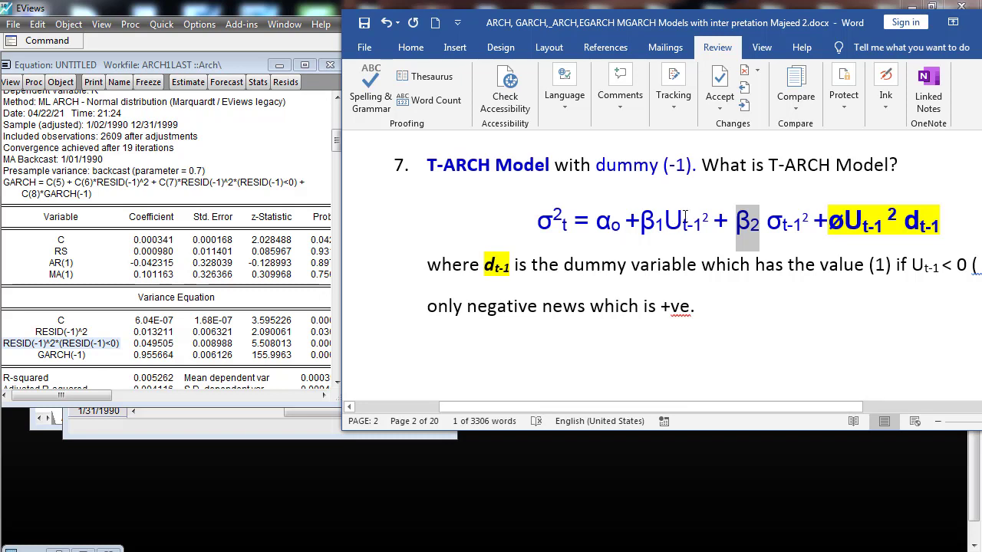
{"action": "left_click_drag", "start_coordinate": [843, 222], "coordinate": [828, 222]}
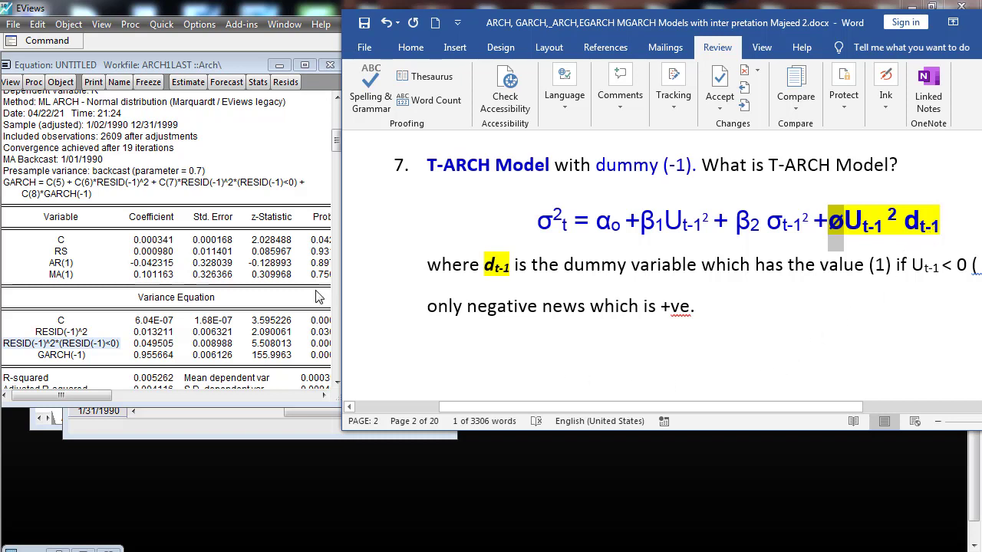
Look back at the ARCH interpretation in the Word notes and identify the dependent variable in the EViews T-ARCH output header
{"action": "key", "text": "Page_Up"}
{"action": "scroll", "coordinate": [101, 155], "scroll_direction": "up", "scroll_amount": 1}
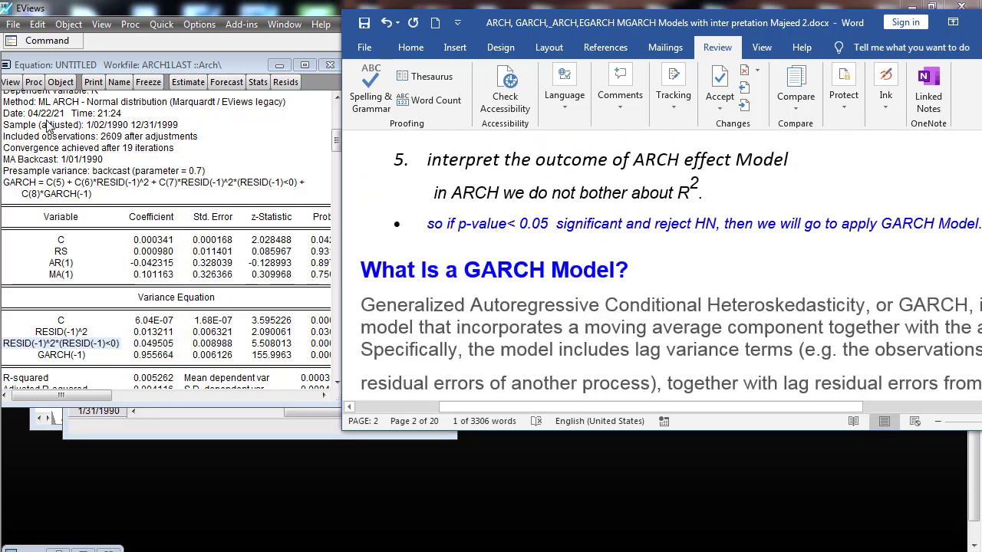
{"action": "left_click", "coordinate": [50, 127]}
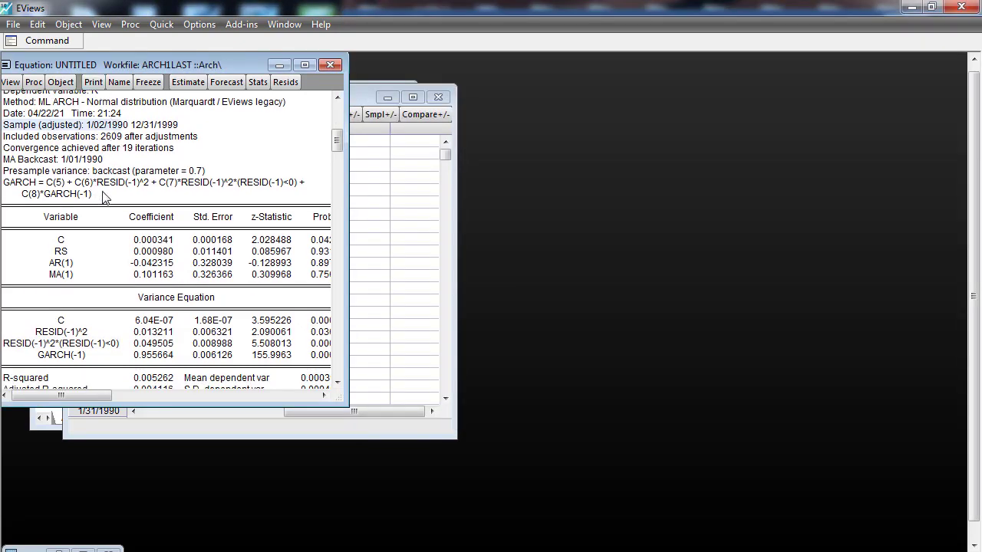
{"action": "scroll", "coordinate": [104, 193], "scroll_direction": "up", "scroll_amount": 1}
{"action": "left_click", "coordinate": [119, 100]}
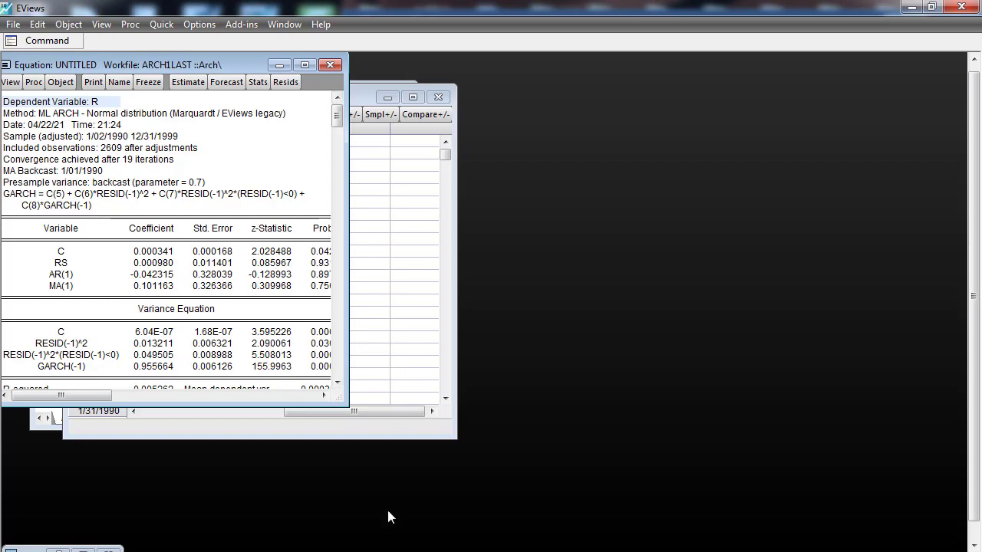
Switch to the Word notes, pass the GARCH equation and mark ø in the T-ARCH equation
{"action": "mouse_move", "coordinate": [383, 546]}
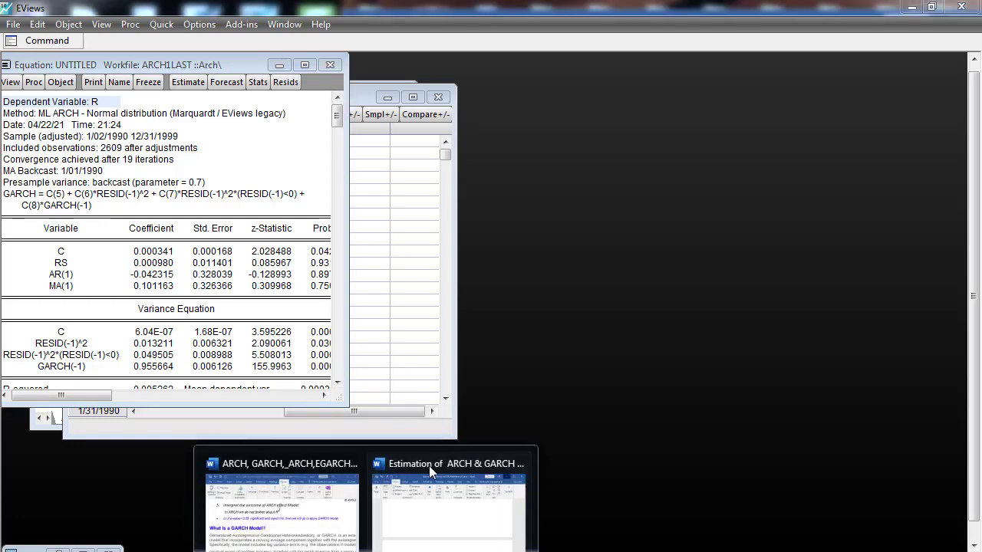
{"action": "left_click", "coordinate": [316, 528]}
{"action": "scroll", "coordinate": [621, 315], "scroll_direction": "up", "scroll_amount": 4}
{"action": "scroll", "coordinate": [619, 345], "scroll_direction": "down", "scroll_amount": 7}
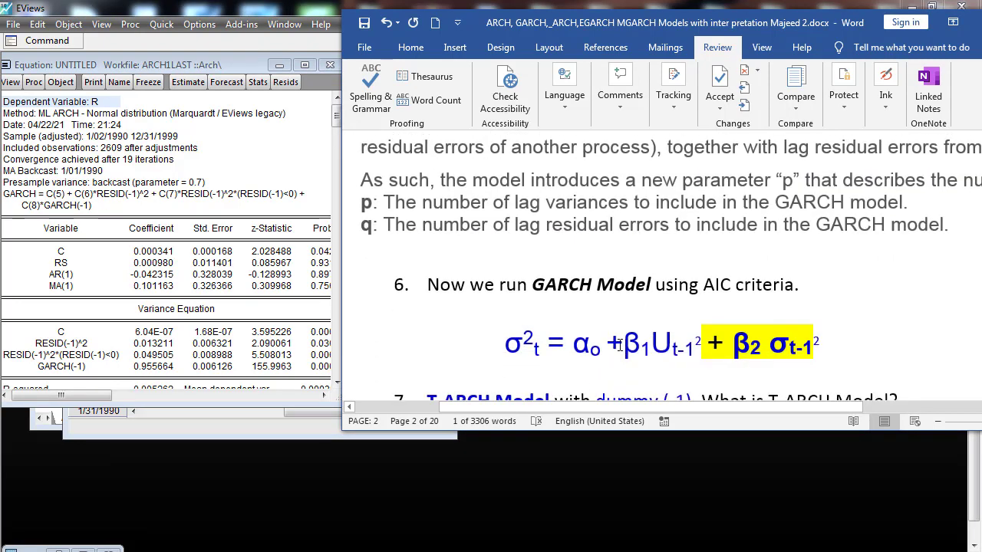
{"action": "scroll", "coordinate": [685, 354], "scroll_direction": "down", "scroll_amount": 6}
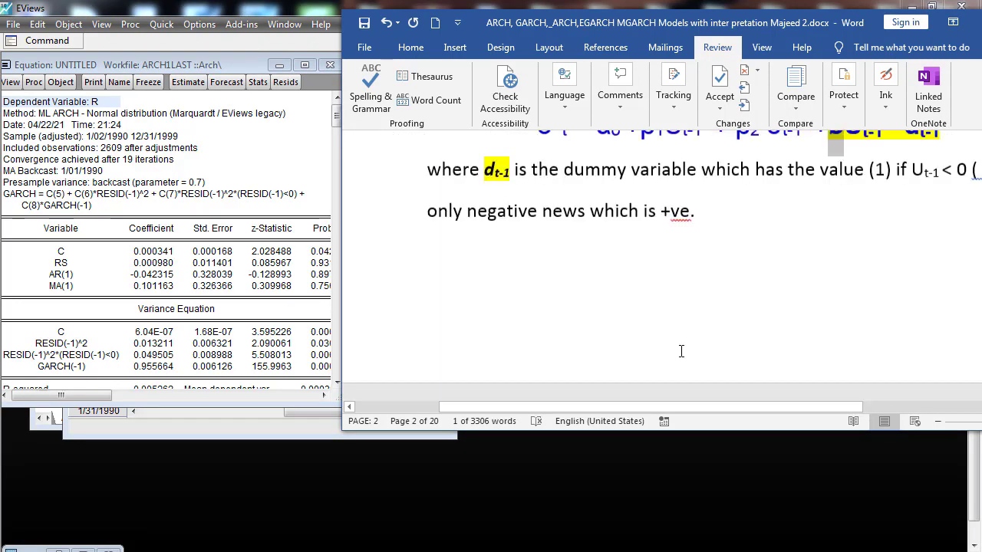
{"action": "left_click", "coordinate": [840, 224]}
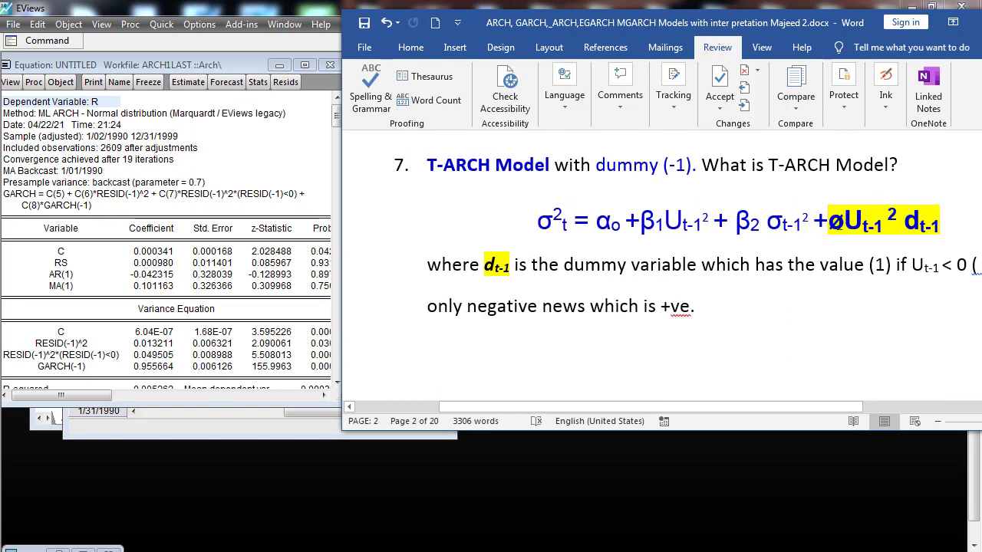
Examine the coefficient and probability of the RESID(-1)^2*(RESID(-1)<0) term in the EViews variance equation
{"action": "left_click", "coordinate": [95, 355]}
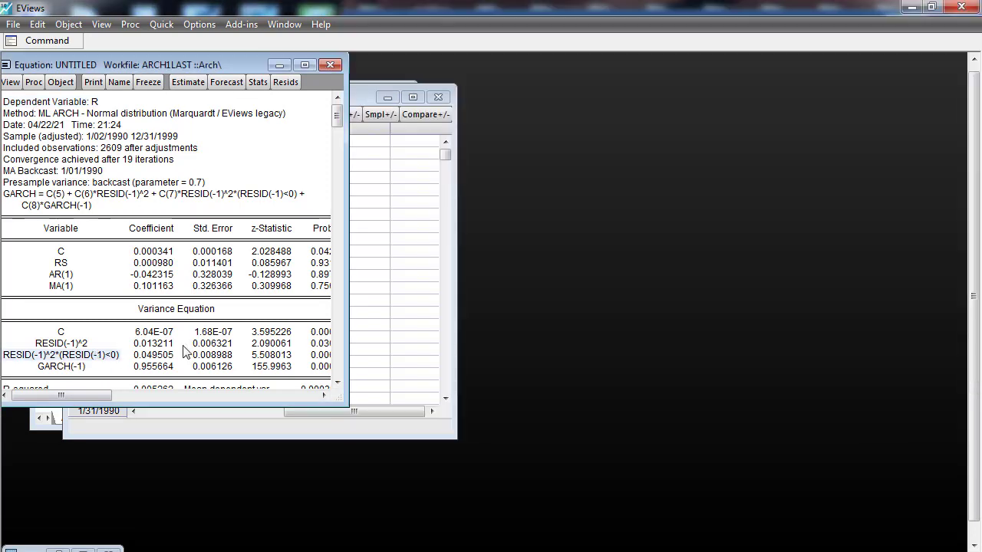
{"action": "left_click", "coordinate": [163, 356]}
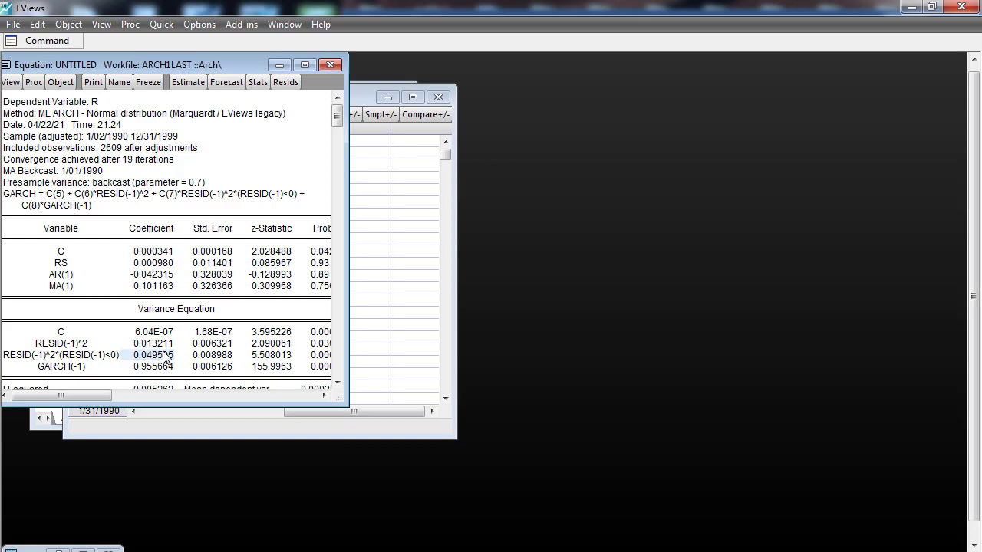
{"action": "left_click", "coordinate": [90, 356]}
{"action": "left_click", "coordinate": [157, 355]}
{"action": "left_click", "coordinate": [321, 356]}
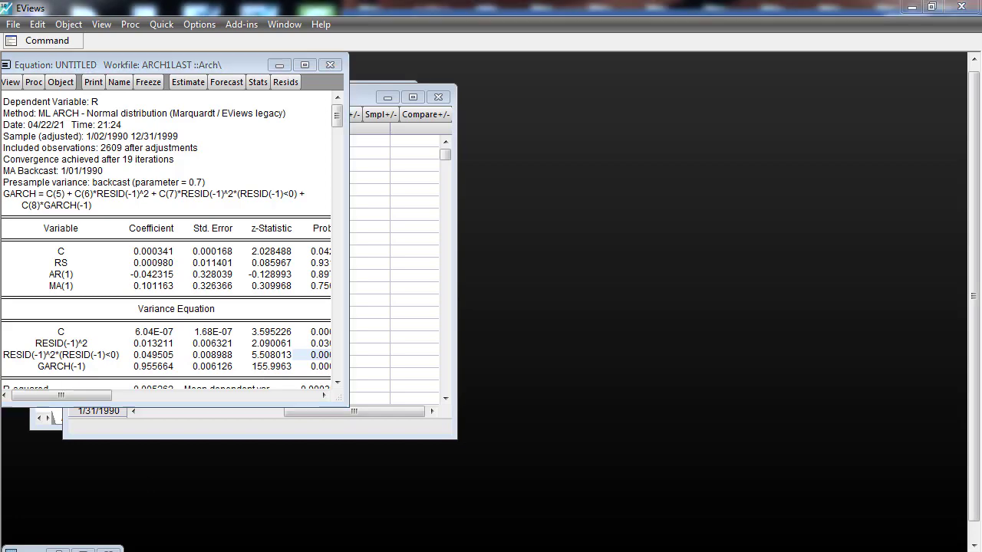
Highlight σ²t, αo, β2 and β1 in the Word T-ARCH equation, finishing on the conditional variance σ²t
{"action": "mouse_move", "coordinate": [353, 546]}
{"action": "left_click", "coordinate": [255, 516]}
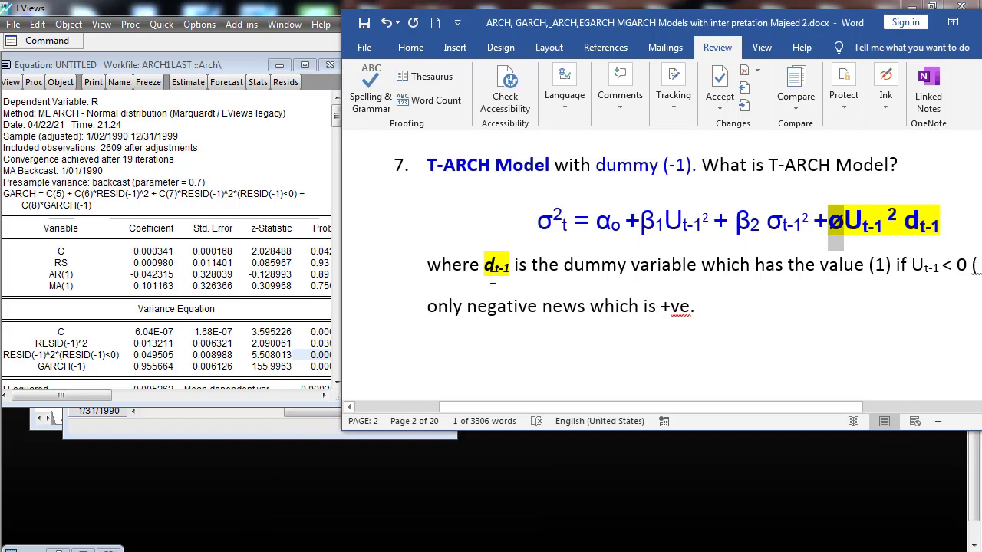
{"action": "left_click_drag", "start_coordinate": [574, 223], "coordinate": [534, 223]}
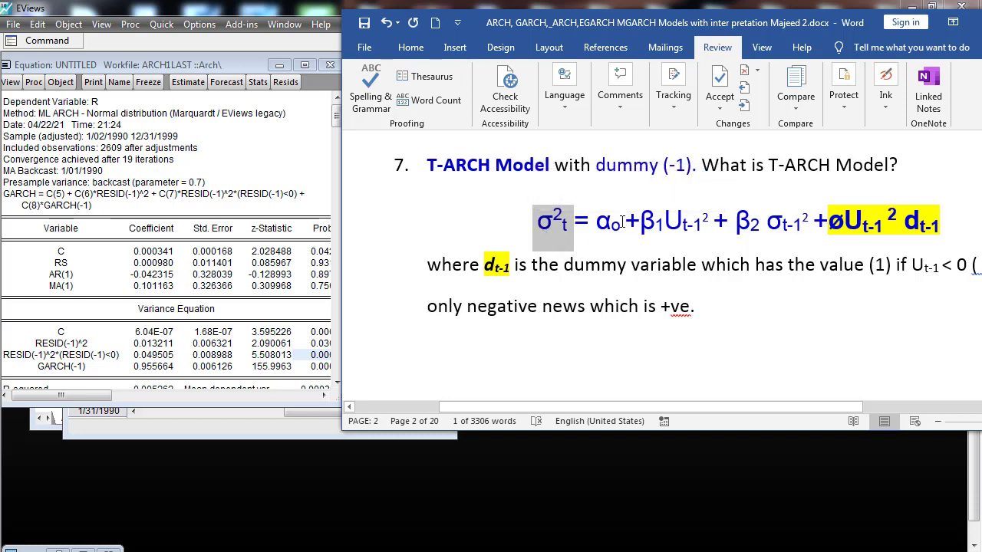
{"action": "left_click_drag", "start_coordinate": [621, 225], "coordinate": [609, 225]}
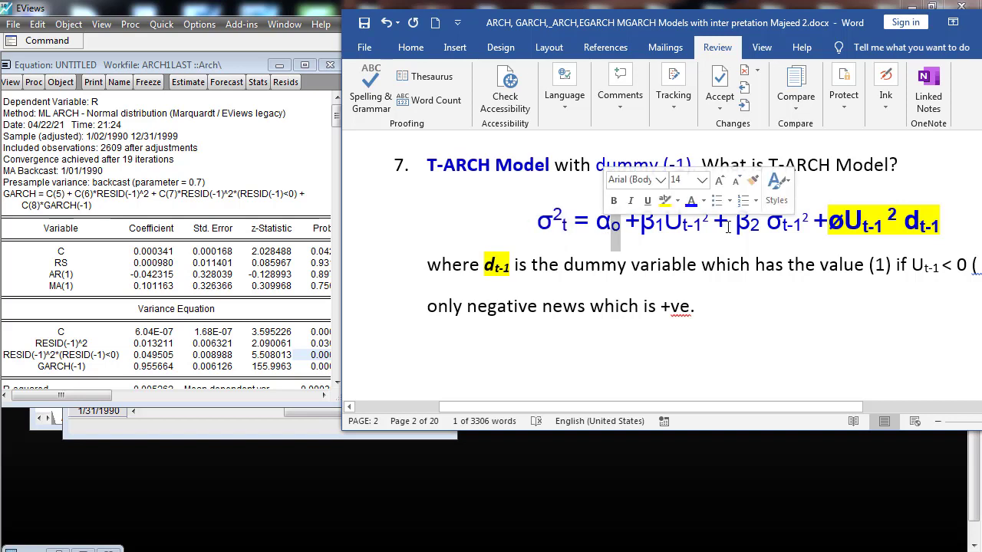
{"action": "left_click_drag", "start_coordinate": [760, 224], "coordinate": [737, 223]}
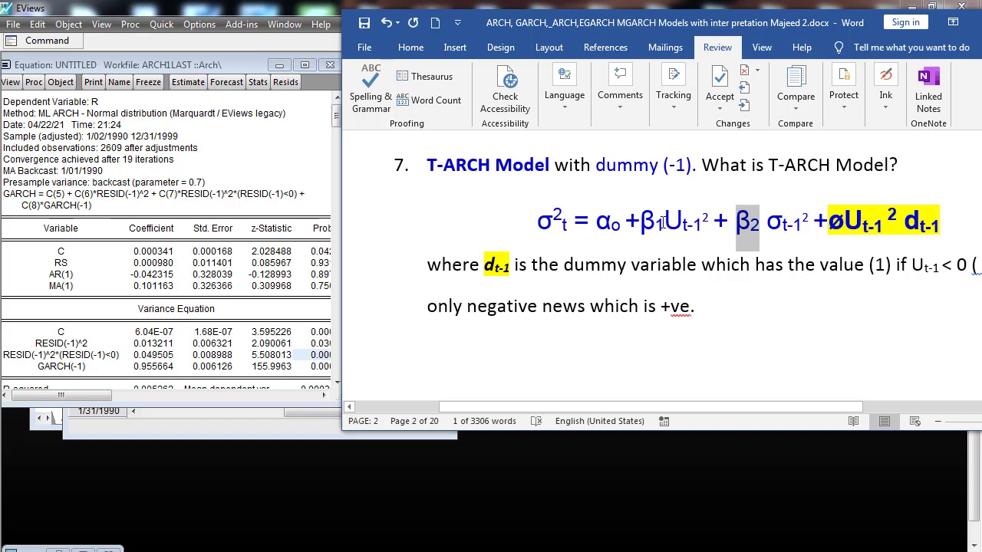
{"action": "left_click_drag", "start_coordinate": [642, 230], "coordinate": [664, 230]}
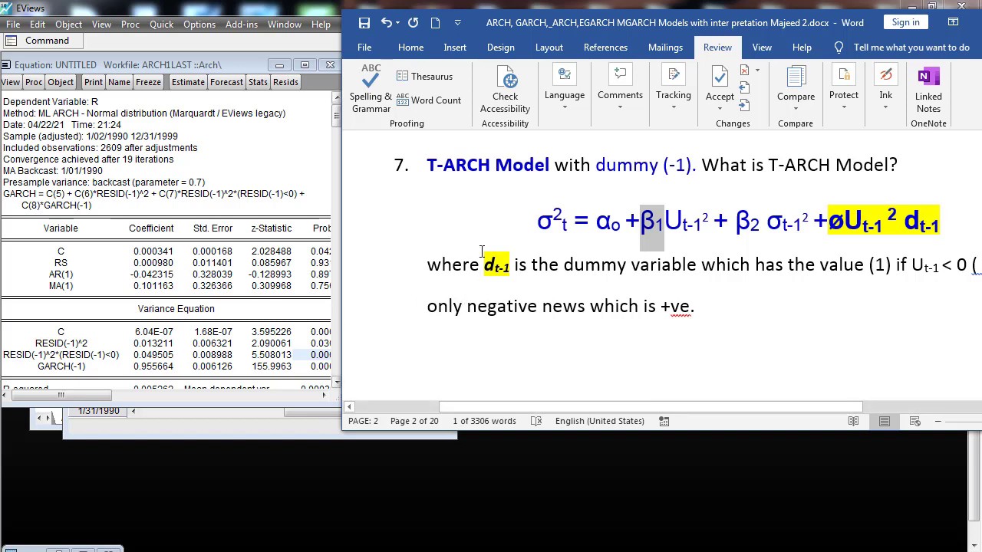
{"action": "left_click_drag", "start_coordinate": [575, 223], "coordinate": [535, 228]}
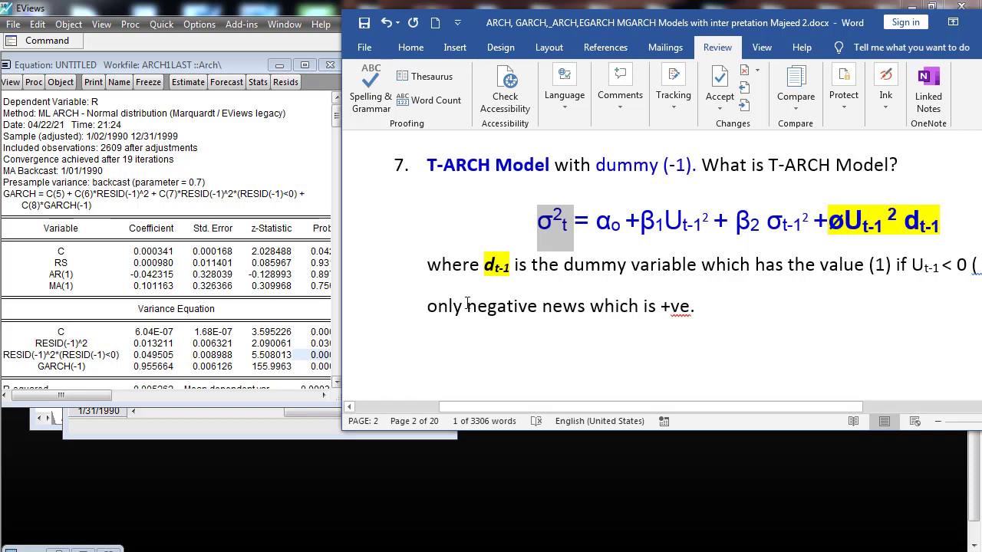
Review the EGARCH equation in section 8 of the Word notes, highlighting its Log and logσ² terms
{"action": "scroll", "coordinate": [454, 303], "scroll_direction": "down", "scroll_amount": 5}
{"action": "scroll", "coordinate": [453, 306], "scroll_direction": "up", "scroll_amount": 5}
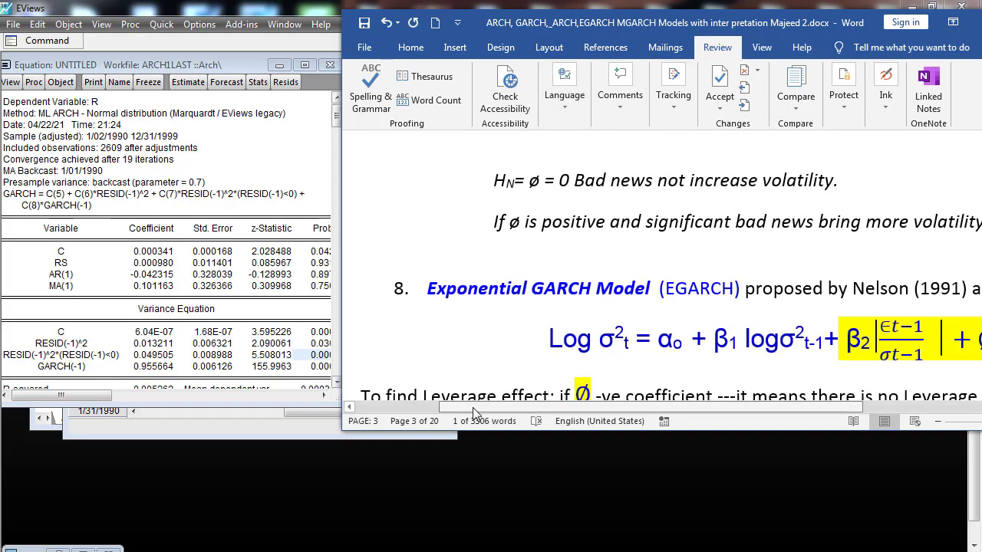
{"action": "left_click_drag", "start_coordinate": [476, 408], "coordinate": [564, 405]}
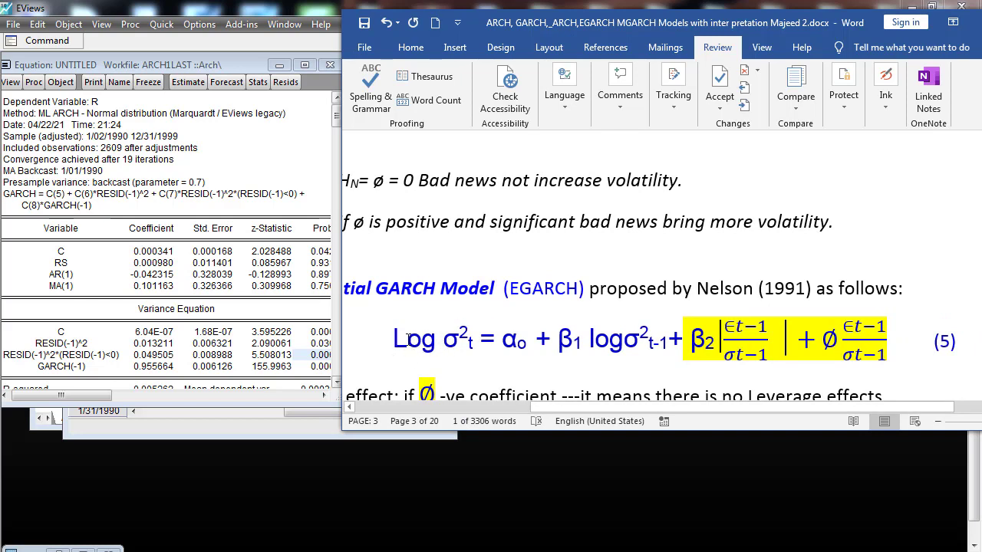
{"action": "left_click_drag", "start_coordinate": [395, 339], "coordinate": [440, 342]}
{"action": "left_click_drag", "start_coordinate": [591, 339], "coordinate": [649, 342]}
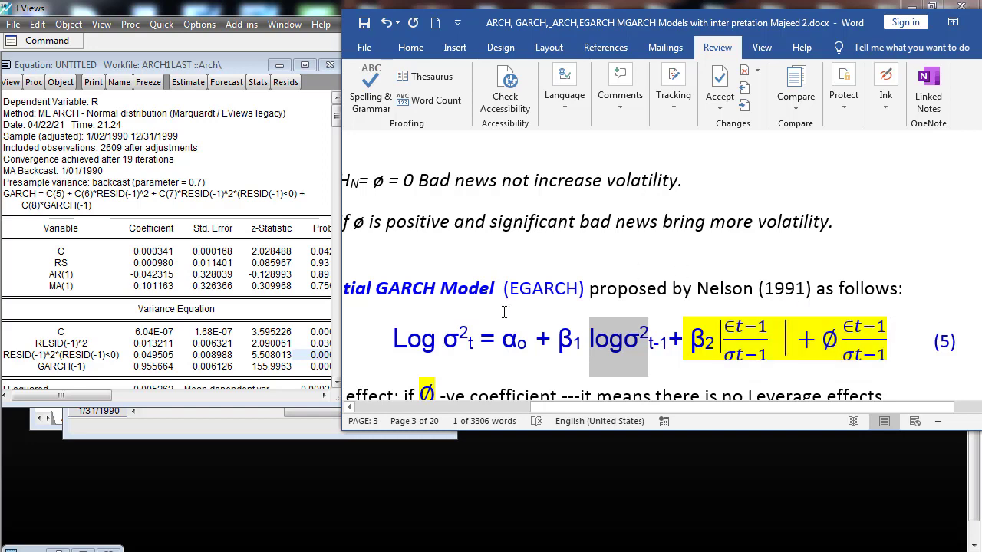
Widen the Word window, read the EGARCH and Leverage Effect notes, and mark Ø in the EGARCH equation
{"action": "left_click_drag", "start_coordinate": [341, 322], "coordinate": [272, 330]}
{"action": "scroll", "coordinate": [406, 376], "scroll_direction": "down", "scroll_amount": 2}
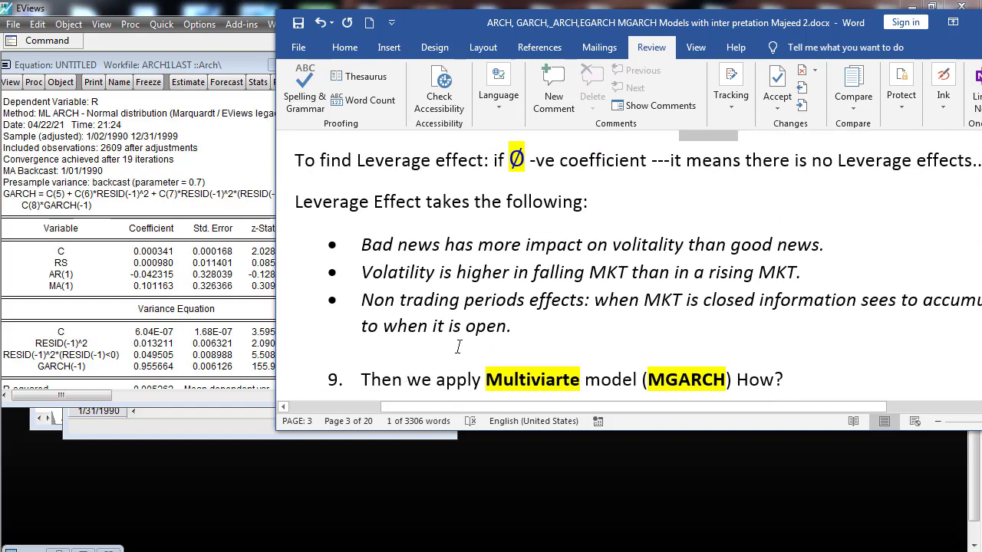
{"action": "scroll", "coordinate": [458, 346], "scroll_direction": "up", "scroll_amount": 2}
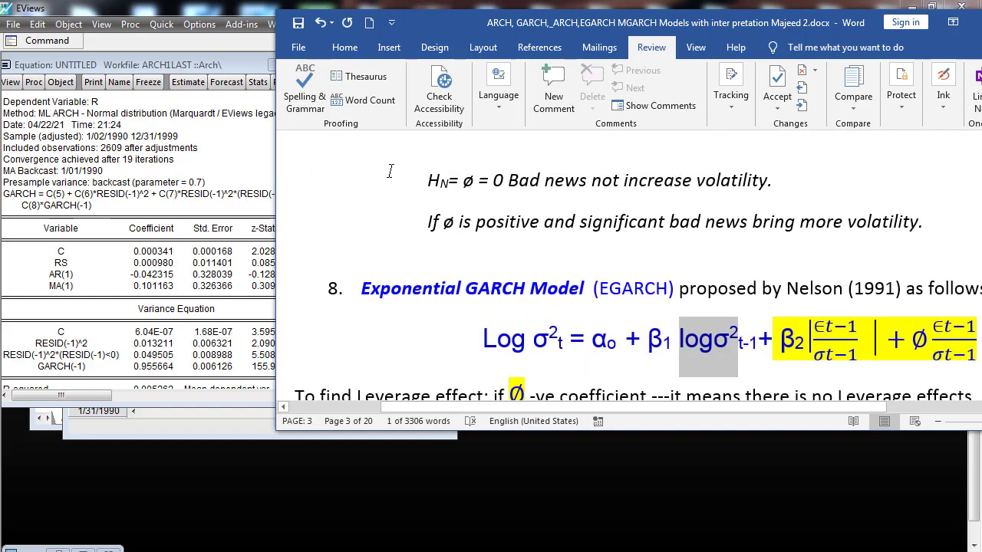
{"action": "scroll", "coordinate": [354, 346], "scroll_direction": "down", "scroll_amount": 3}
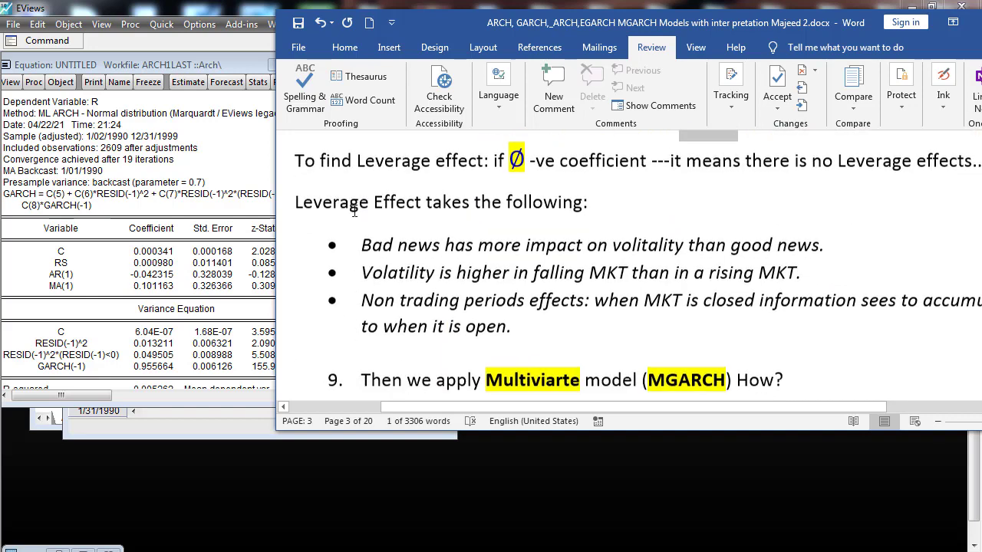
{"action": "scroll", "coordinate": [353, 211], "scroll_direction": "up", "scroll_amount": 3}
{"action": "scroll", "coordinate": [352, 284], "scroll_direction": "down", "scroll_amount": 3}
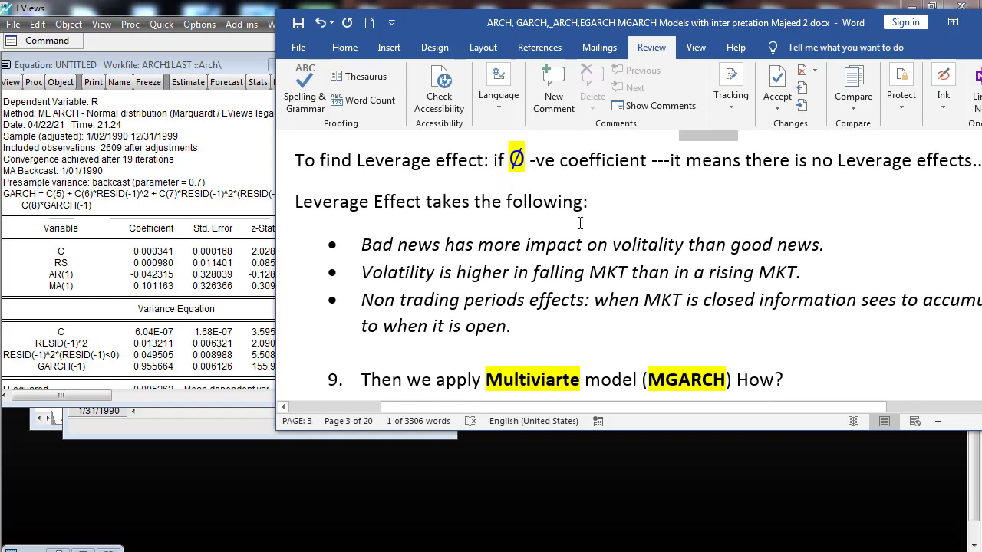
{"action": "scroll", "coordinate": [616, 276], "scroll_direction": "up", "scroll_amount": 3}
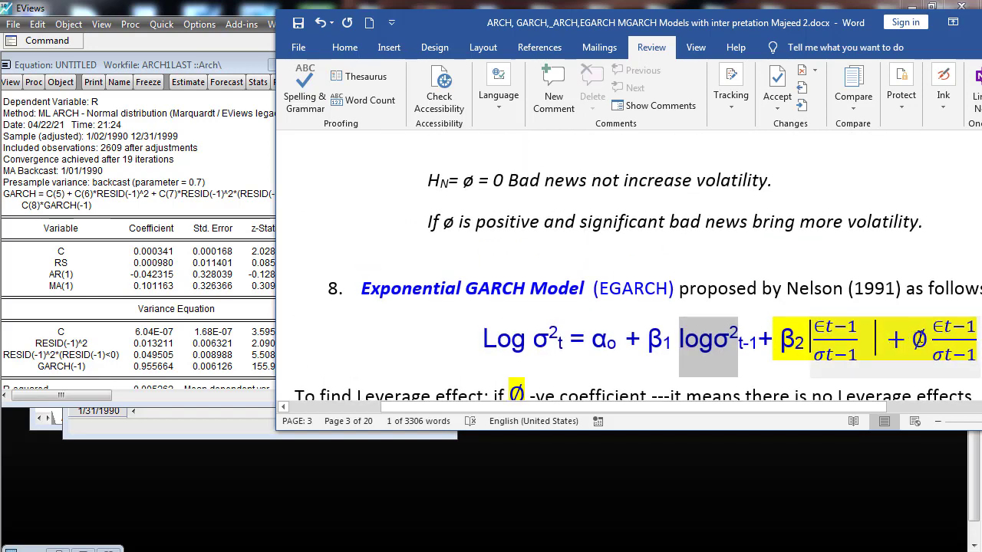
{"action": "left_click", "coordinate": [919, 338]}
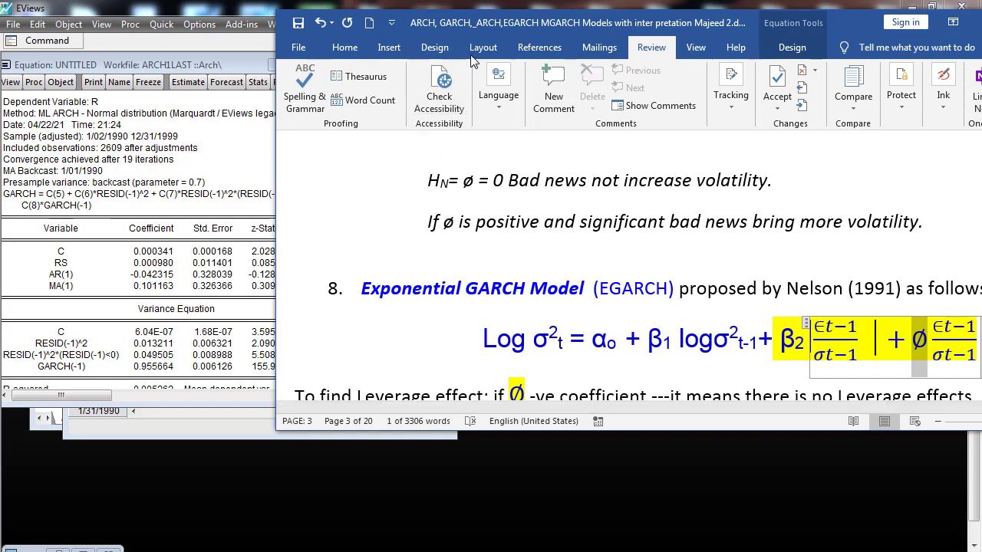
Maximize the Word notes window and mark the start of the Leverage Effect bullet about bad news and volatility
{"action": "left_click_drag", "start_coordinate": [470, 38], "coordinate": [307, 38]}
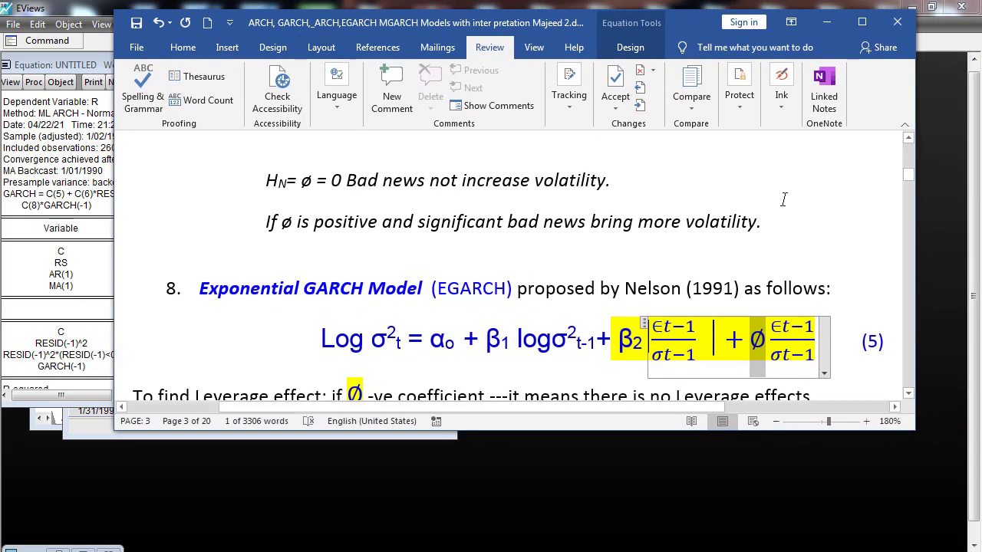
{"action": "left_click", "coordinate": [908, 397]}
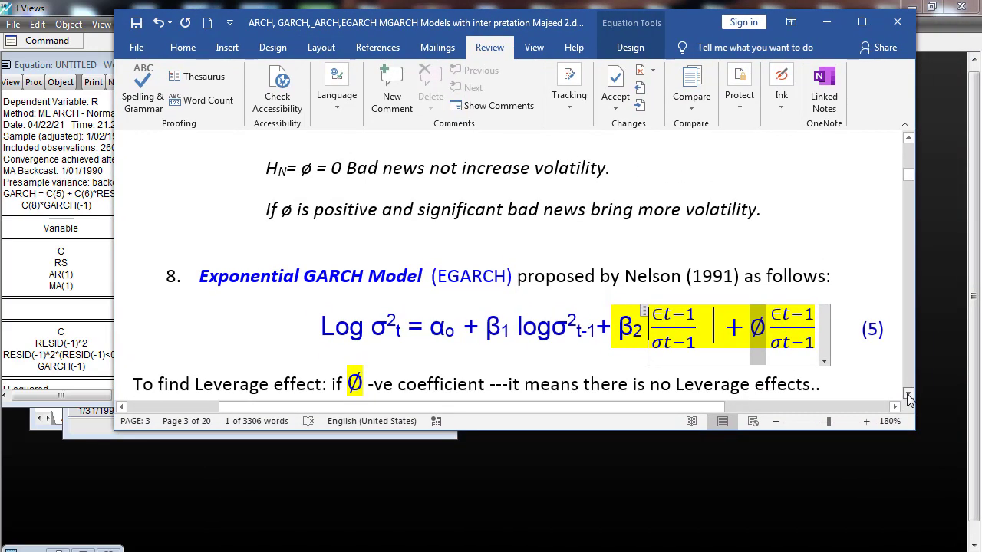
{"action": "left_click", "coordinate": [908, 397]}
{"action": "left_click", "coordinate": [862, 23]}
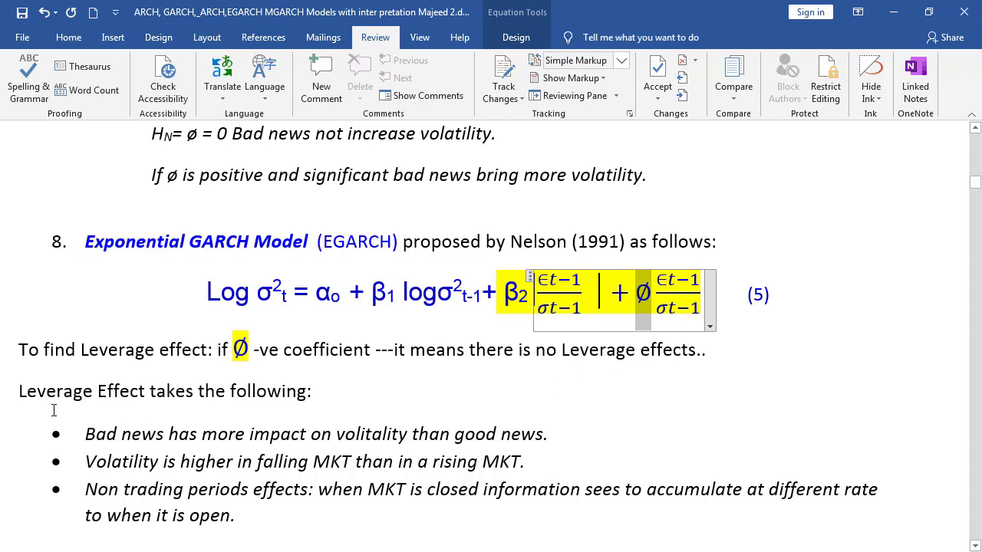
{"action": "double_click", "coordinate": [88, 442]}
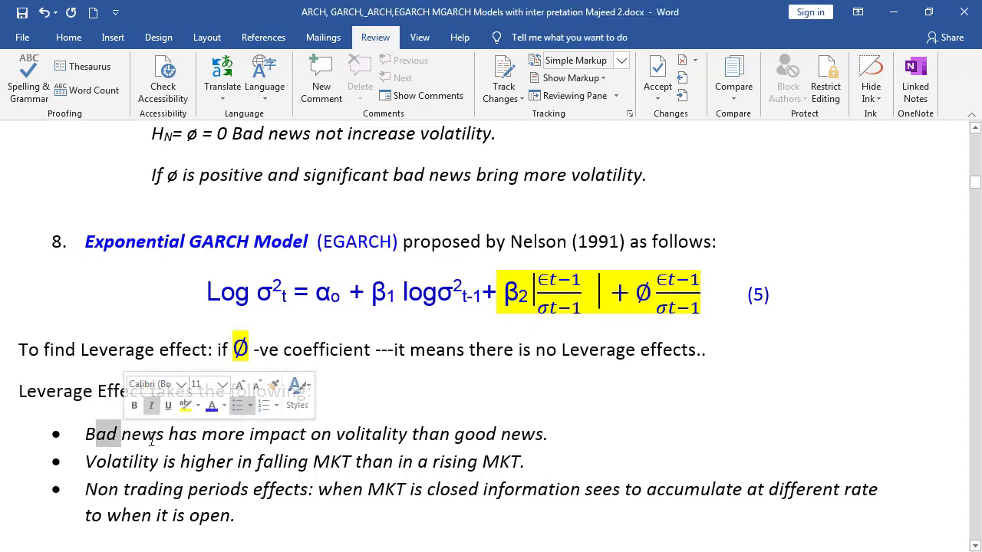
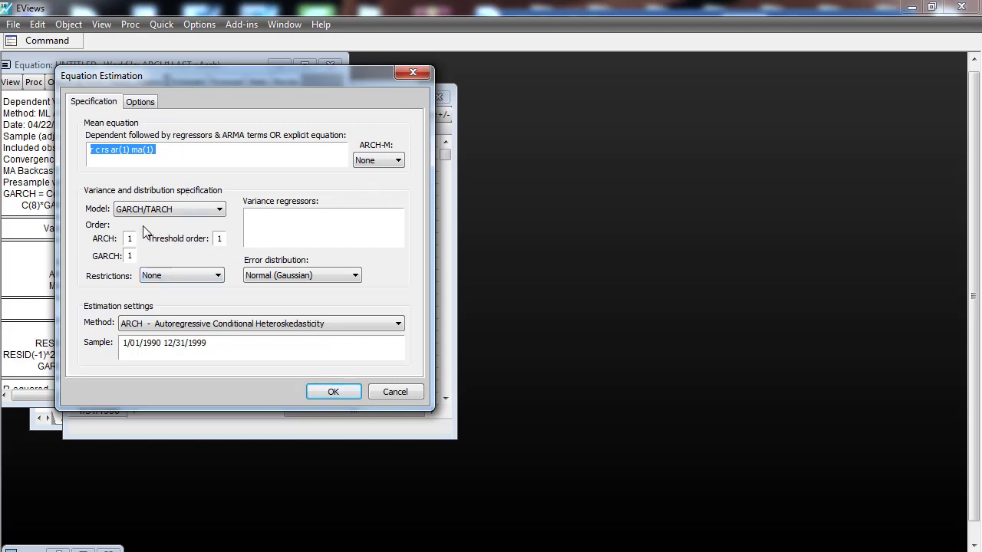
Estimate an EGARCH model for r c rs ar(1) ma(1), keeping the EViews legacy Marquardt optimization settings
{"action": "left_click", "coordinate": [166, 212]}
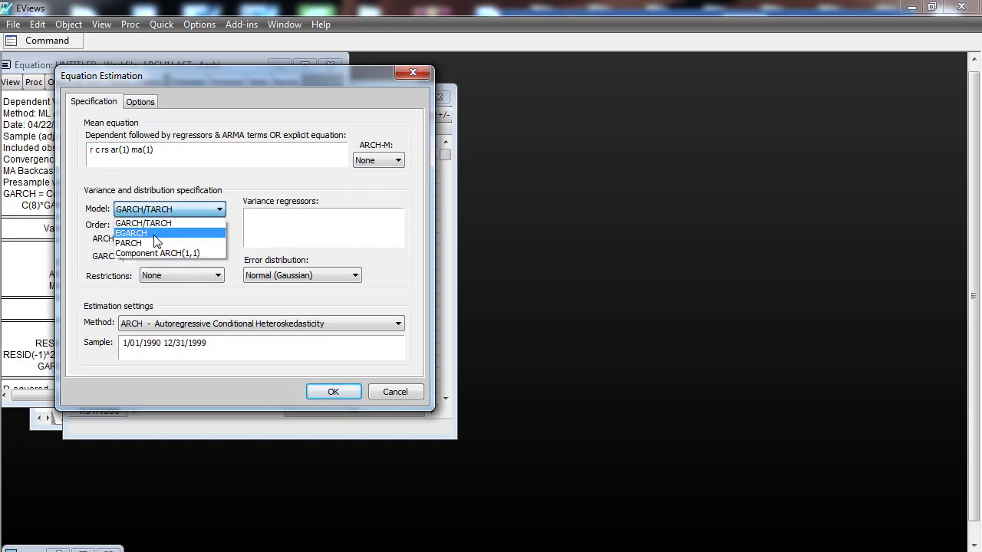
{"action": "left_click", "coordinate": [156, 233]}
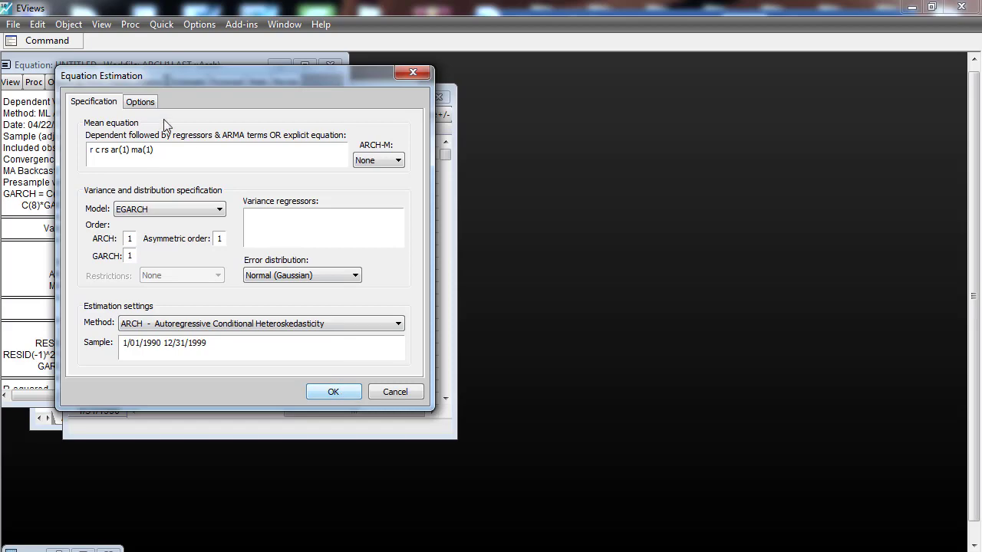
{"action": "left_click", "coordinate": [141, 103]}
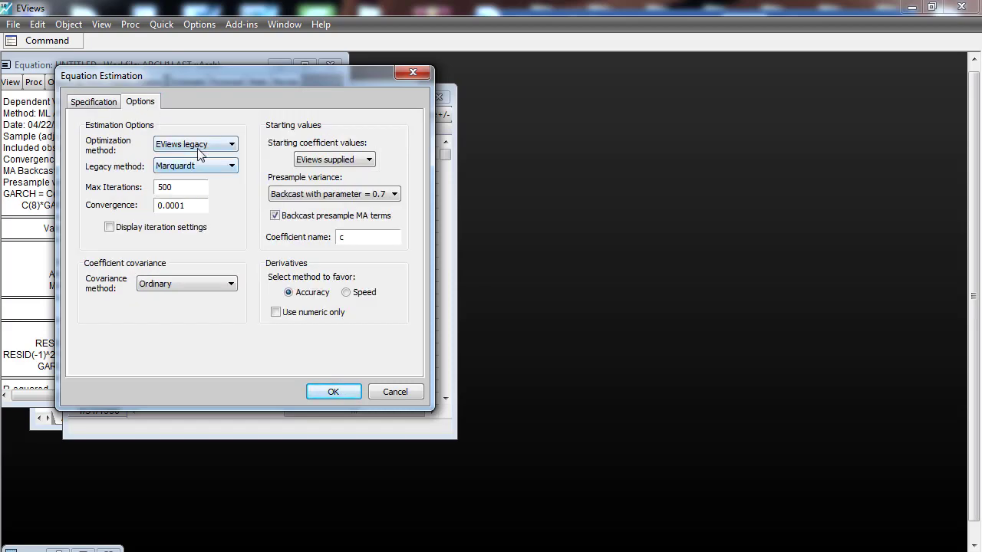
{"action": "left_click", "coordinate": [333, 392]}
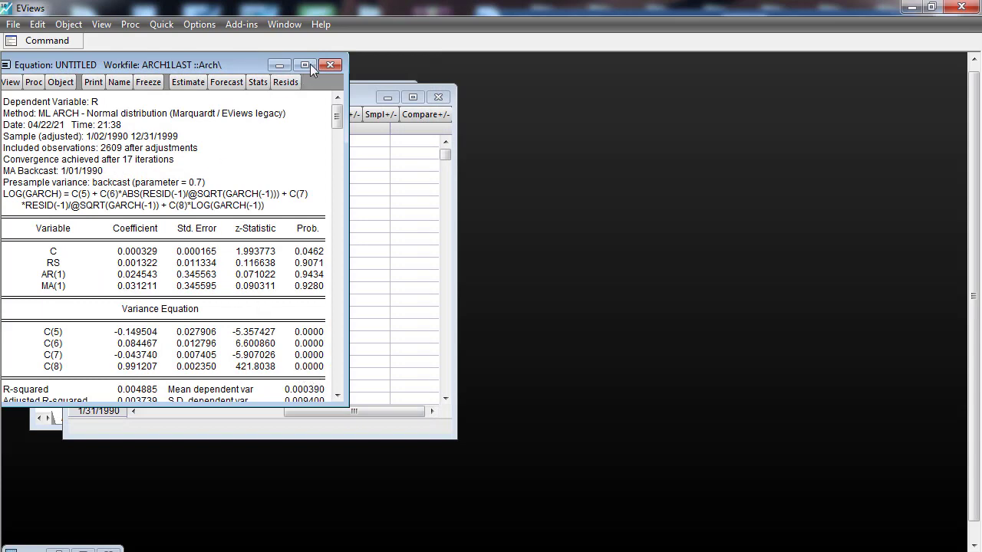
{"action": "left_click_drag", "start_coordinate": [239, 61], "coordinate": [296, 66]}
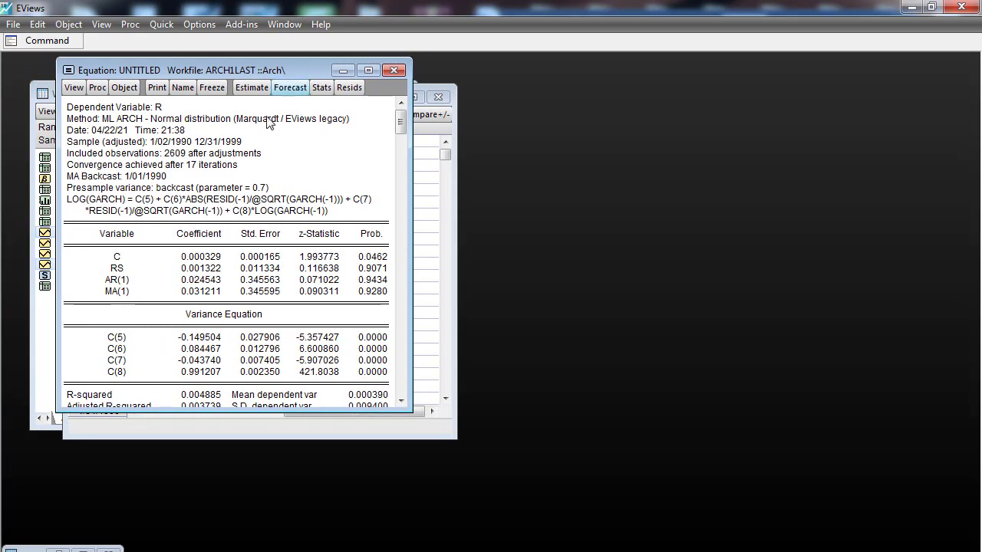
{"action": "left_click", "coordinate": [79, 199]}
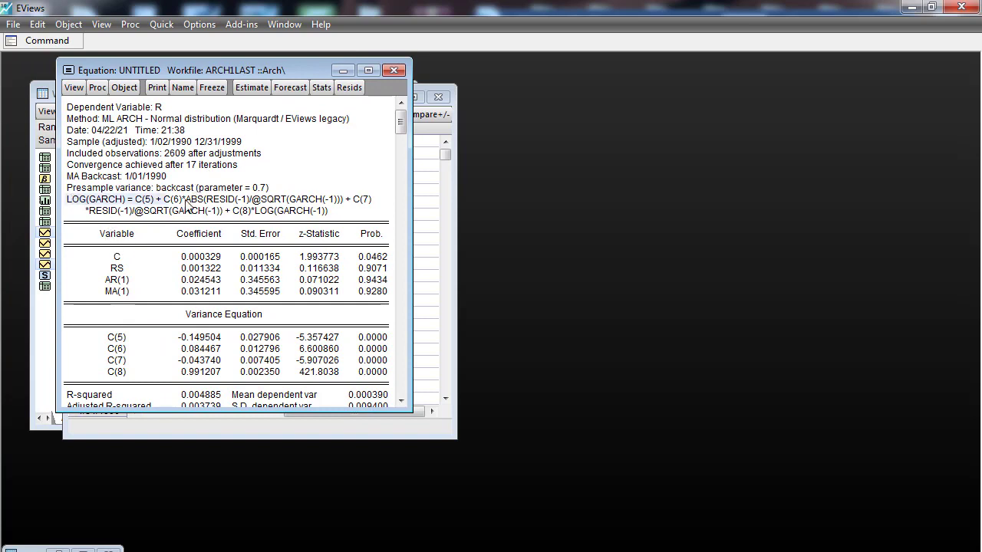
{"action": "left_click_drag", "start_coordinate": [185, 200], "coordinate": [342, 233]}
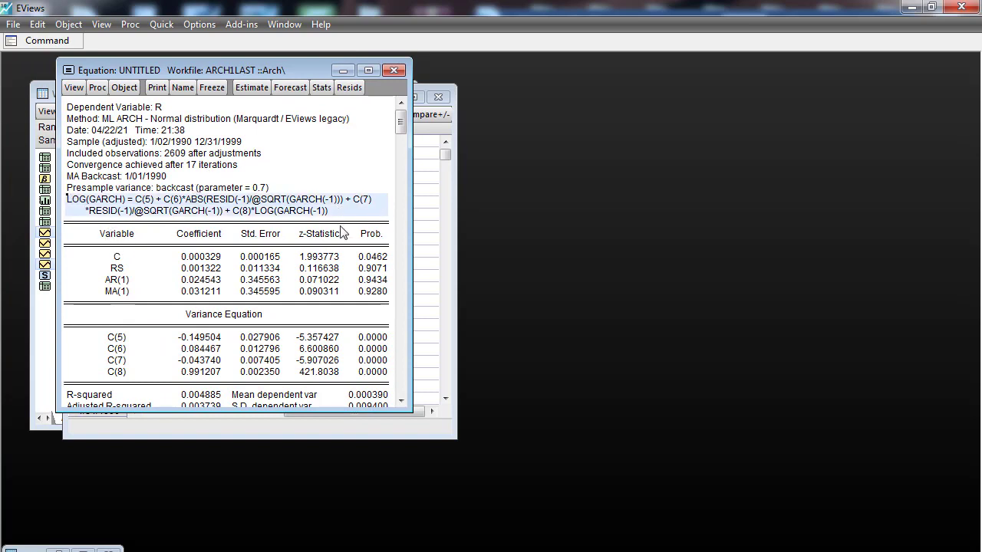
{"action": "left_click", "coordinate": [93, 205]}
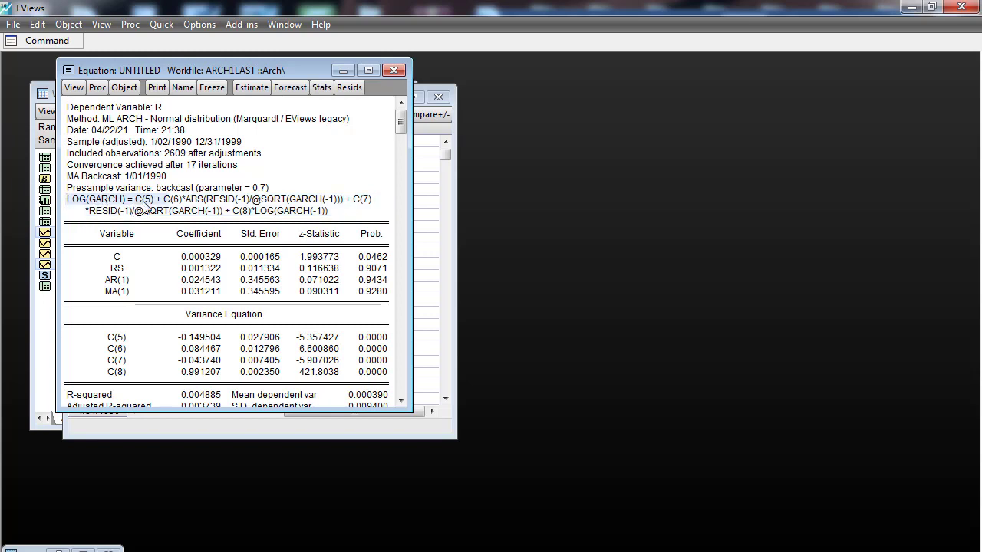
{"action": "left_click_drag", "start_coordinate": [165, 201], "coordinate": [277, 206]}
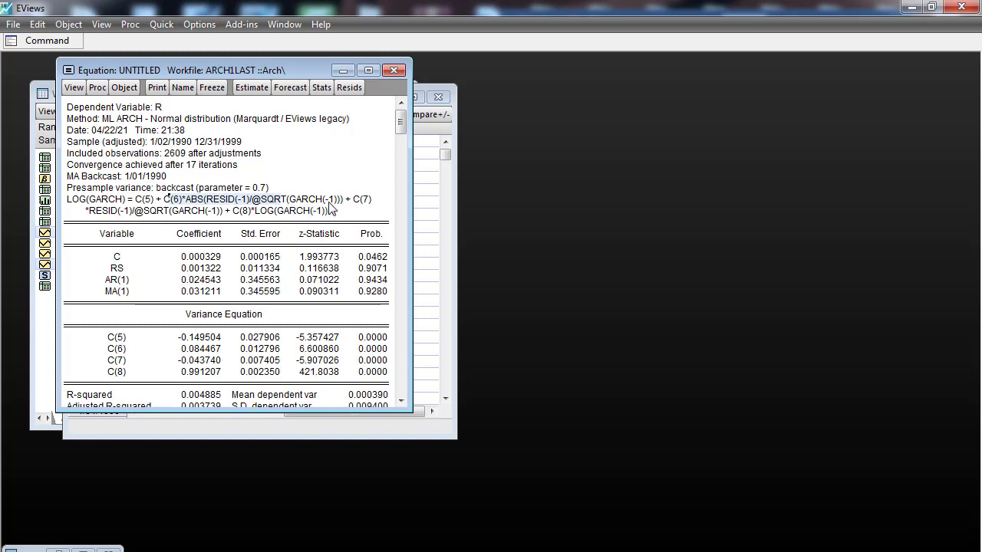
{"action": "double_click", "coordinate": [108, 215]}
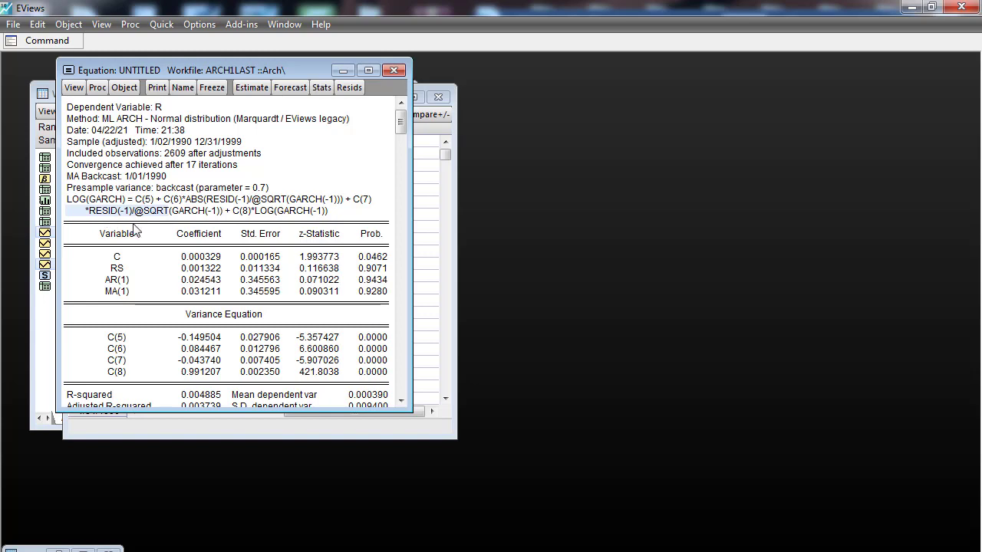
{"action": "double_click", "coordinate": [198, 215]}
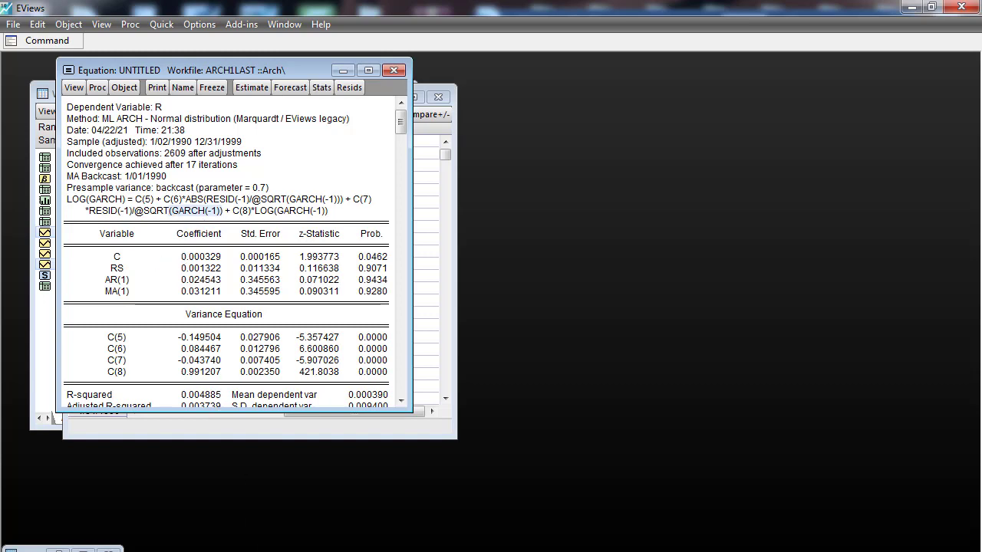
Switch to the ARCH, GARCH, EGARCH and MGARCH notes in Word and widen their window beside the EViews output
{"action": "mouse_move", "coordinate": [365, 547]}
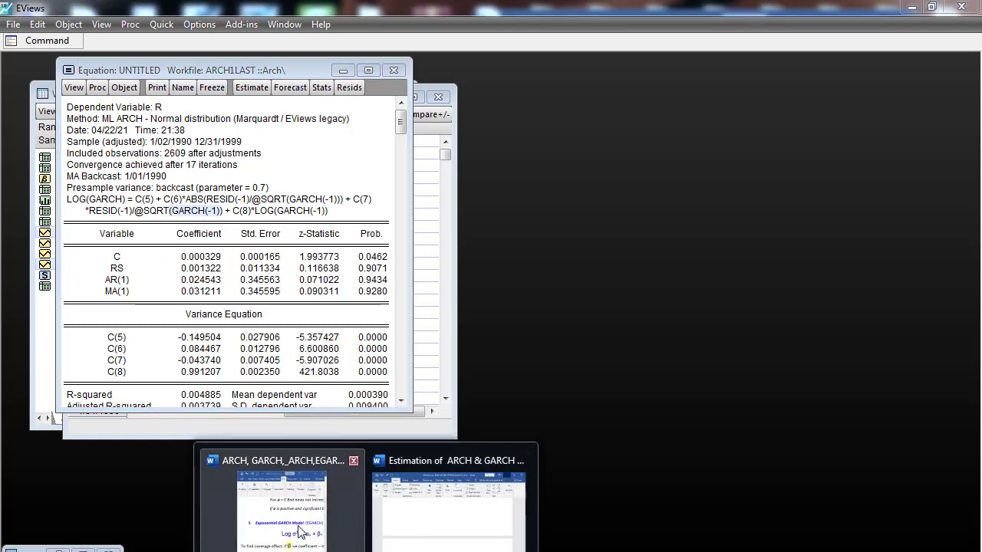
{"action": "left_click", "coordinate": [360, 512]}
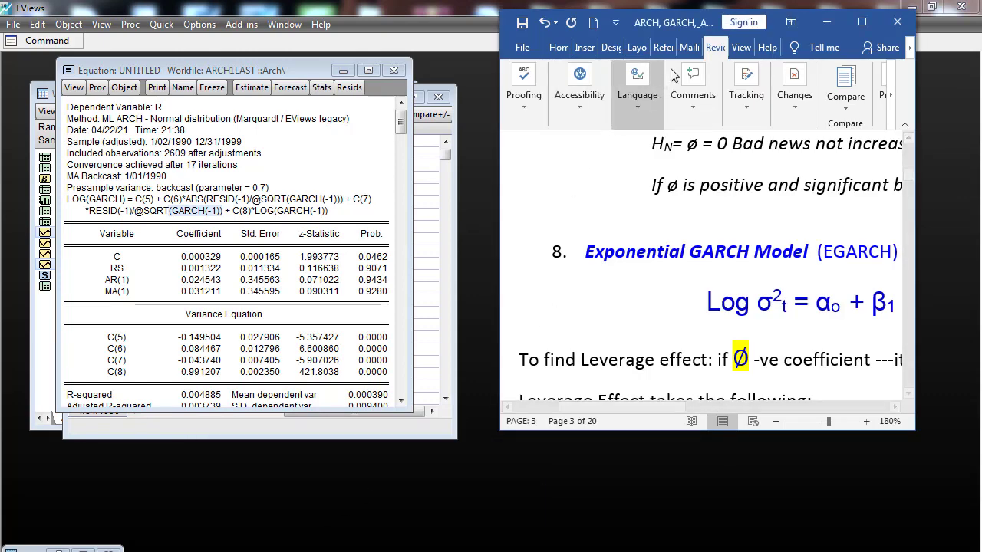
{"action": "left_click_drag", "start_coordinate": [691, 37], "coordinate": [610, 28]}
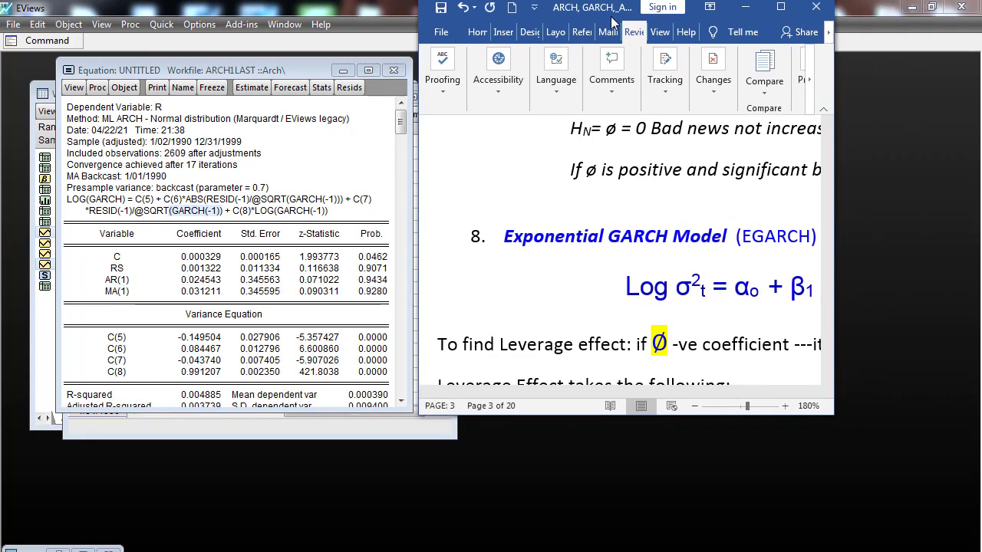
{"action": "left_click_drag", "start_coordinate": [839, 243], "coordinate": [980, 243]}
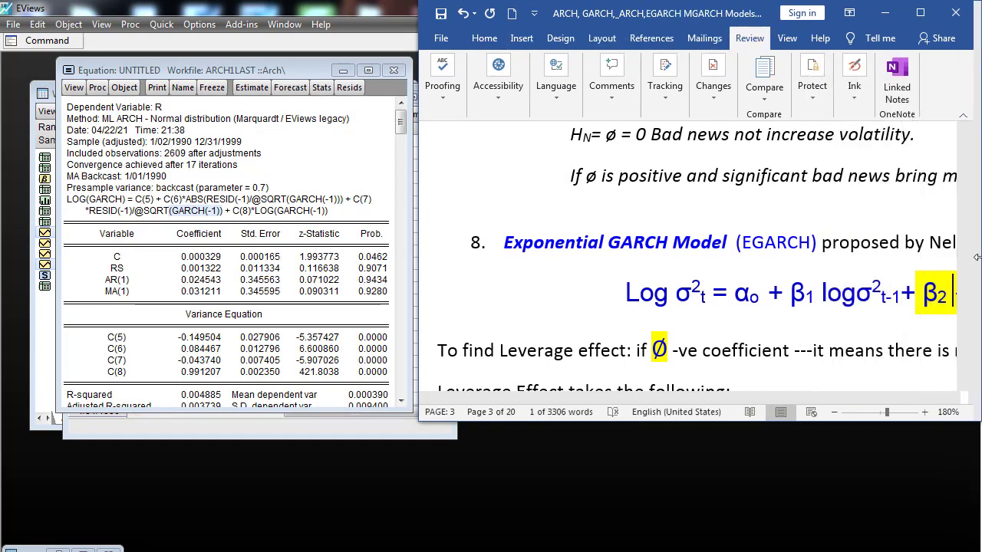
{"action": "left_click", "coordinate": [559, 36]}
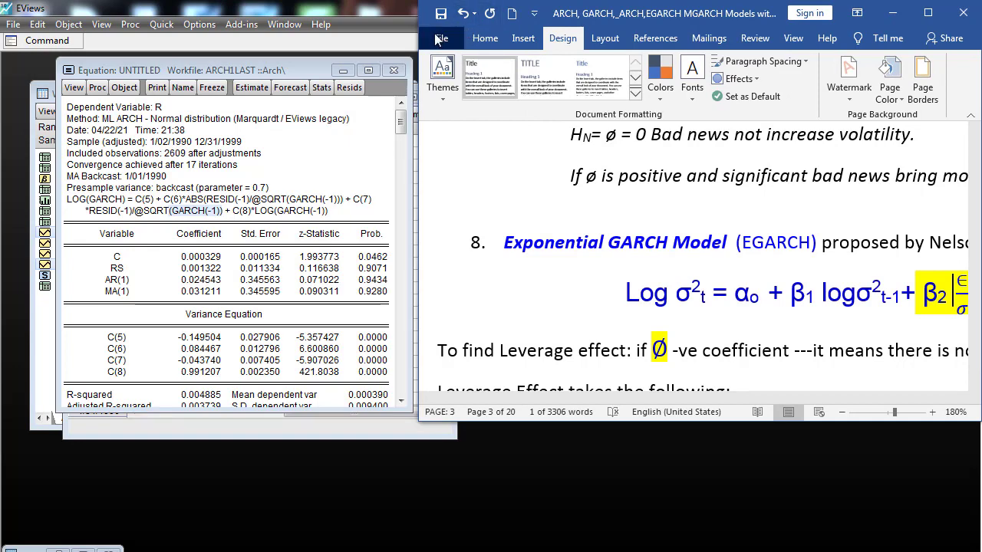
{"action": "left_click", "coordinate": [434, 34]}
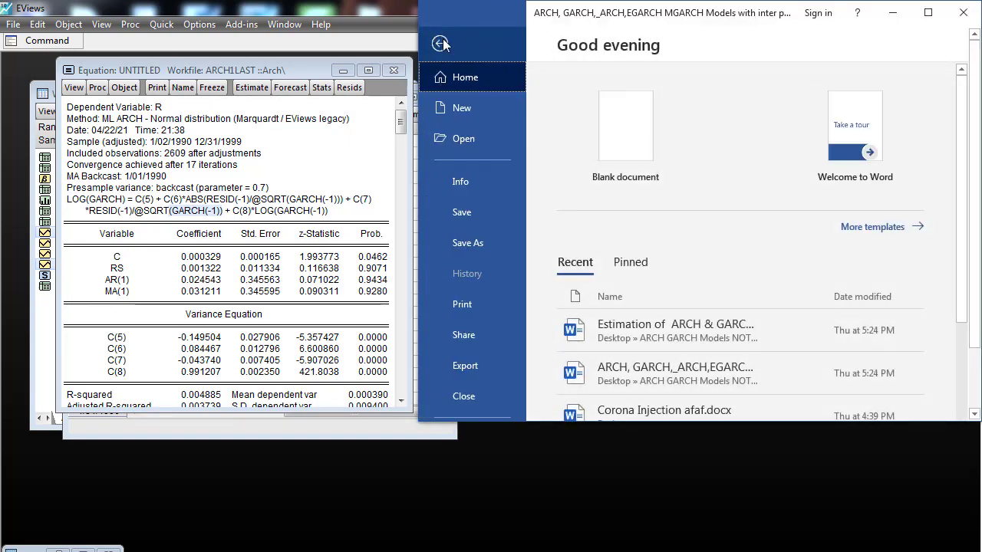
{"action": "left_click", "coordinate": [440, 43]}
{"action": "left_click", "coordinate": [496, 170]}
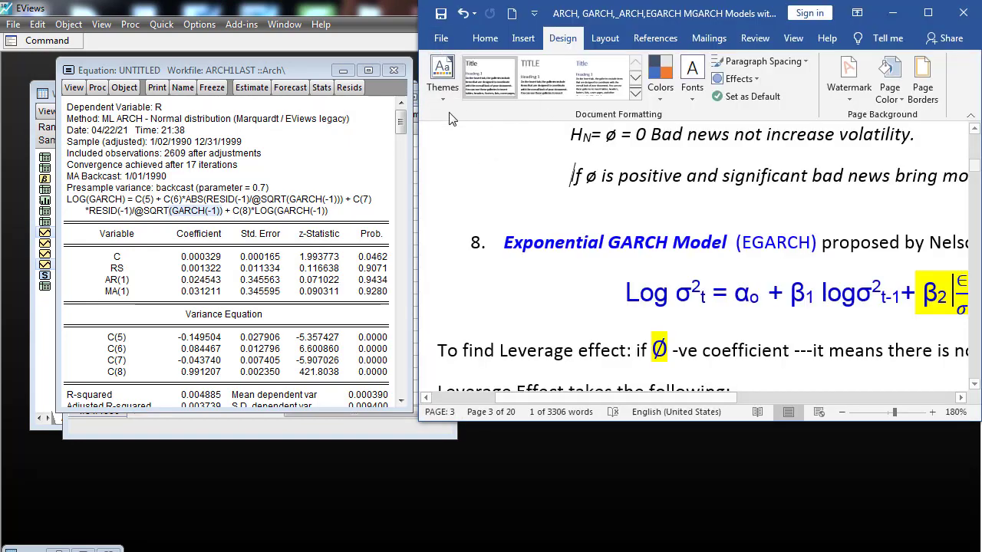
Move the EViews output window clear of the Word notes and show the whole EGARCH equation beside it
{"action": "left_click", "coordinate": [295, 71]}
{"action": "left_click_drag", "start_coordinate": [271, 68], "coordinate": [211, 65]}
{"action": "mouse_move", "coordinate": [366, 546]}
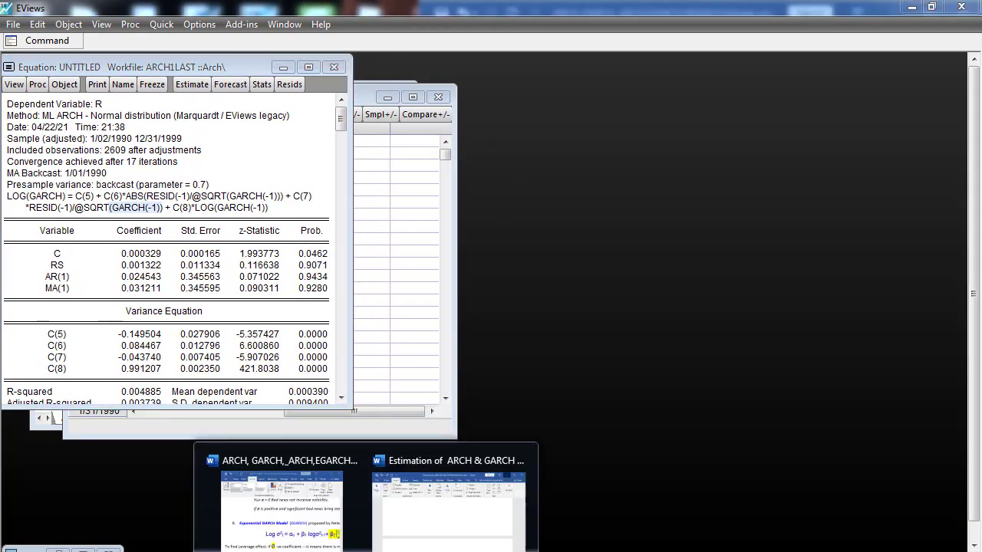
{"action": "left_click", "coordinate": [282, 498]}
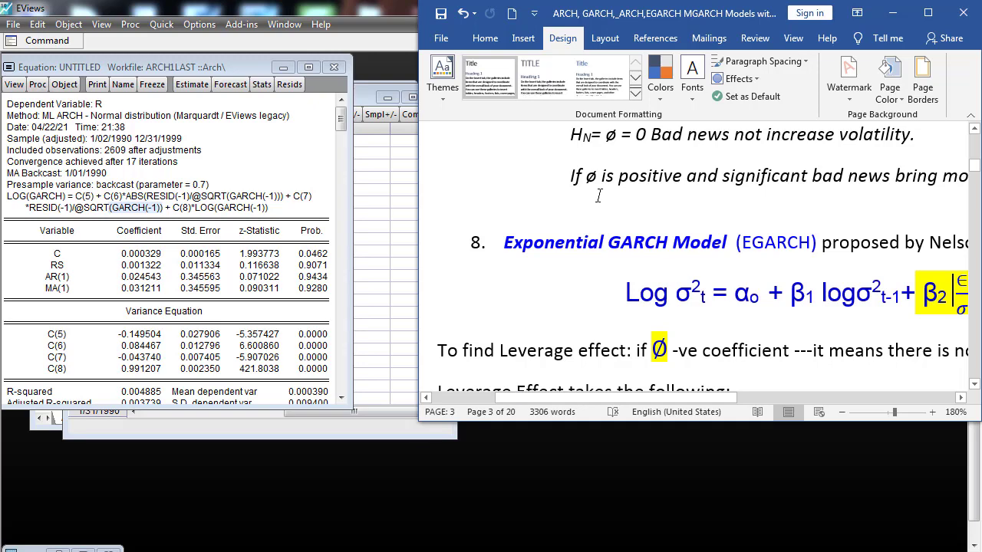
{"action": "left_click_drag", "start_coordinate": [669, 397], "coordinate": [757, 398]}
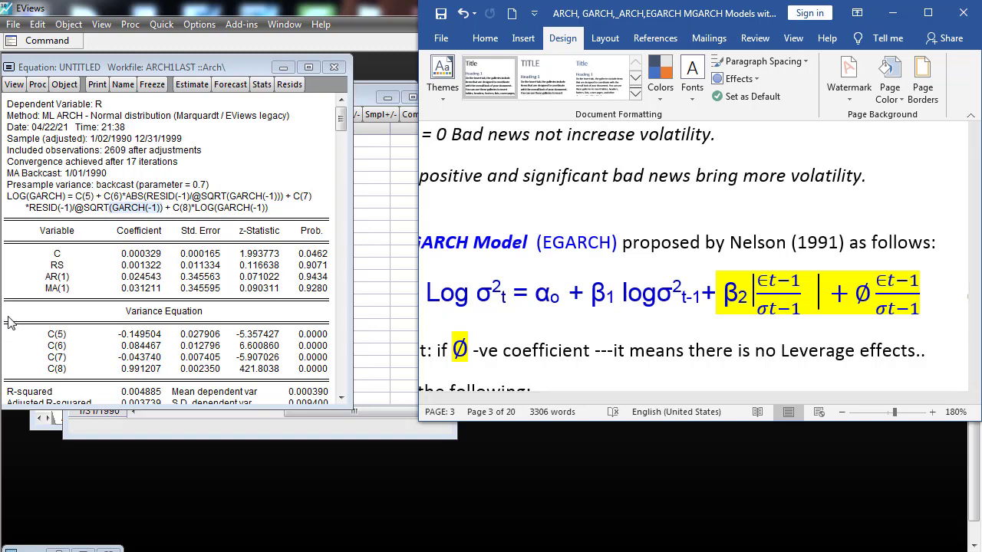
Compare LOG(GARCH) = C(5) in the EViews output with the Word EGARCH equation, pointing out its Ø and β2 terms
{"action": "left_click", "coordinate": [23, 205]}
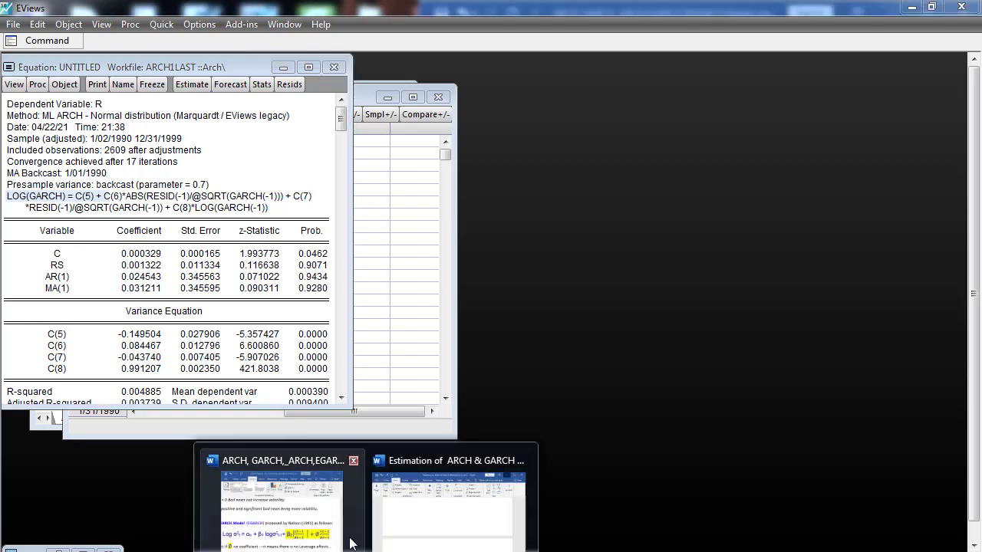
{"action": "left_click", "coordinate": [350, 543]}
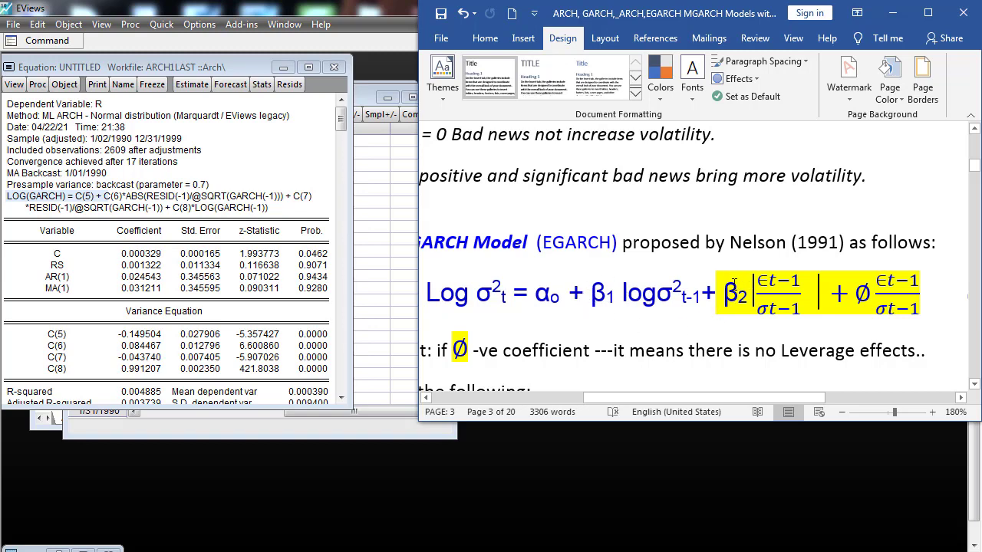
{"action": "left_click", "coordinate": [880, 309]}
{"action": "left_click", "coordinate": [904, 300]}
{"action": "left_click", "coordinate": [812, 297]}
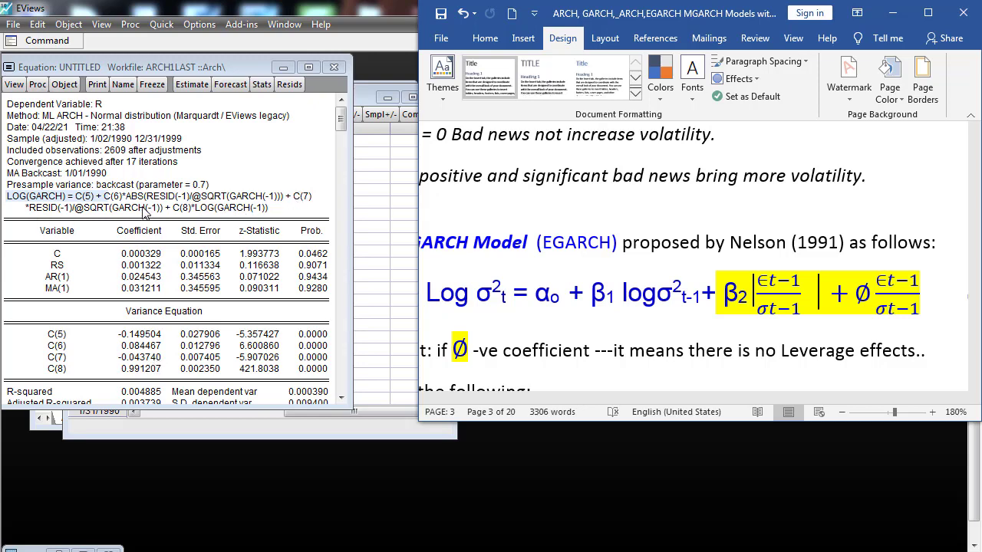
{"action": "left_click_drag", "start_coordinate": [54, 212], "coordinate": [157, 212]}
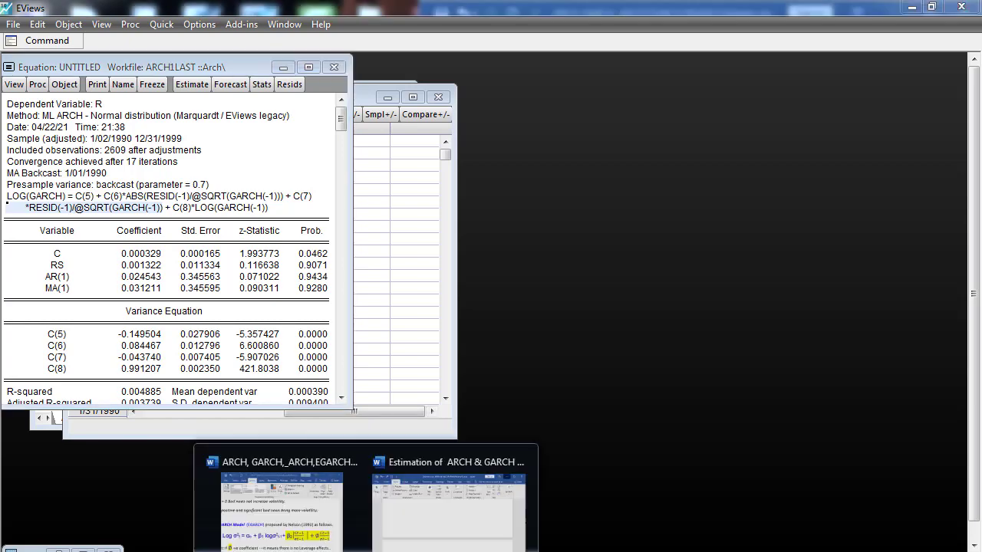
{"action": "left_click", "coordinate": [299, 537]}
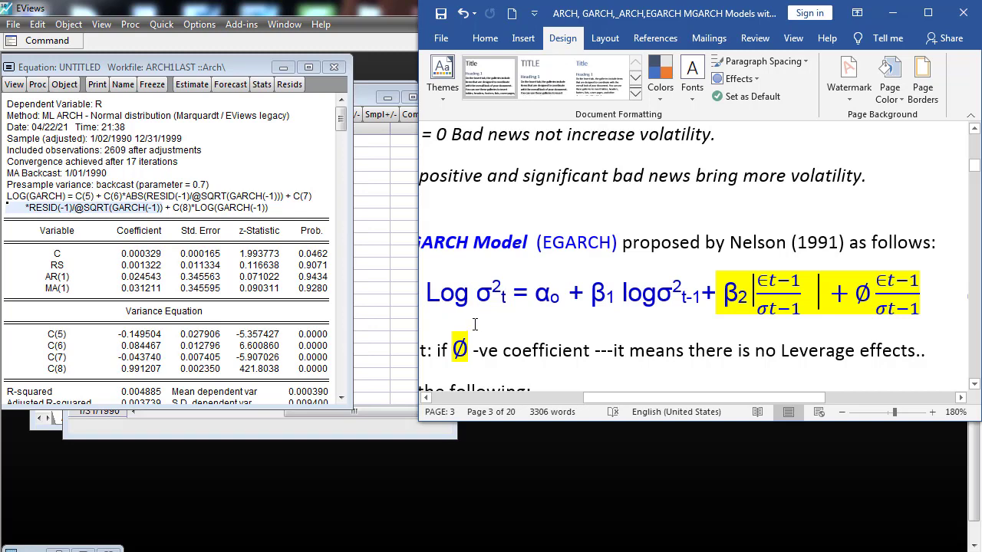
{"action": "left_click", "coordinate": [867, 326]}
Read the Leverage Effect bullets and the MGARCH Model equation with its β3 significance rule in the Word notes
{"action": "scroll", "coordinate": [571, 319], "scroll_direction": "down", "scroll_amount": 3}
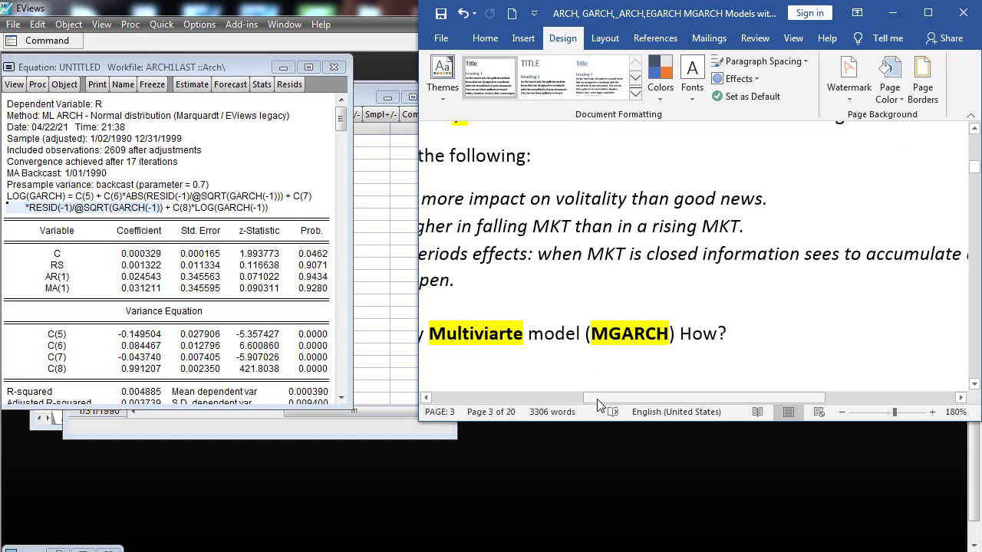
{"action": "left_click_drag", "start_coordinate": [598, 401], "coordinate": [543, 406]}
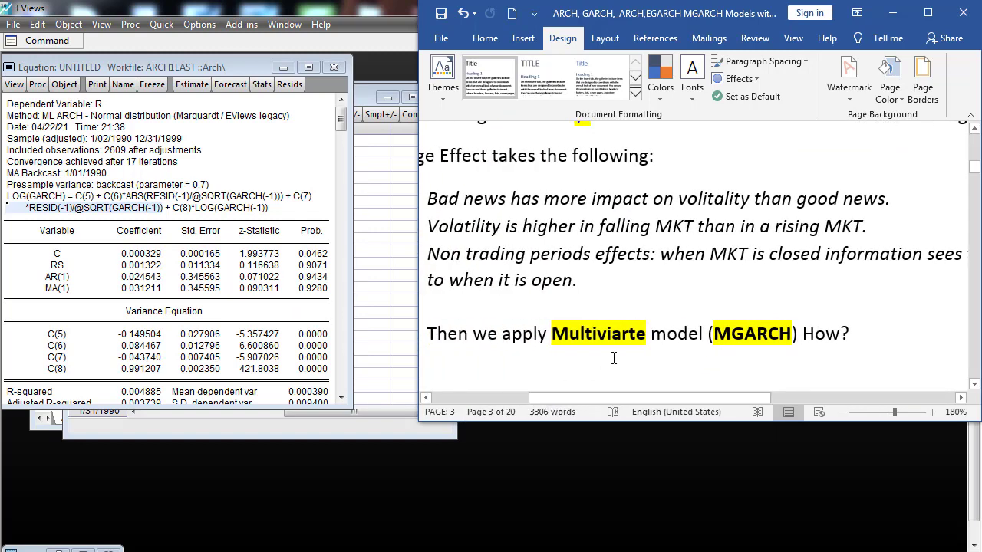
{"action": "scroll", "coordinate": [610, 358], "scroll_direction": "down", "scroll_amount": 5}
{"action": "scroll", "coordinate": [610, 358], "scroll_direction": "down", "scroll_amount": 5}
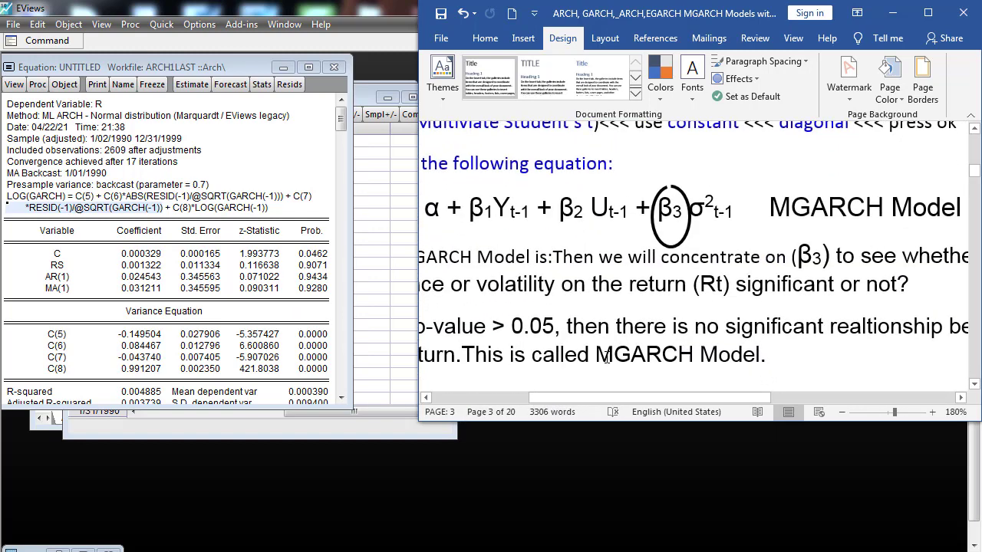
{"action": "left_click_drag", "start_coordinate": [588, 397], "coordinate": [550, 399]}
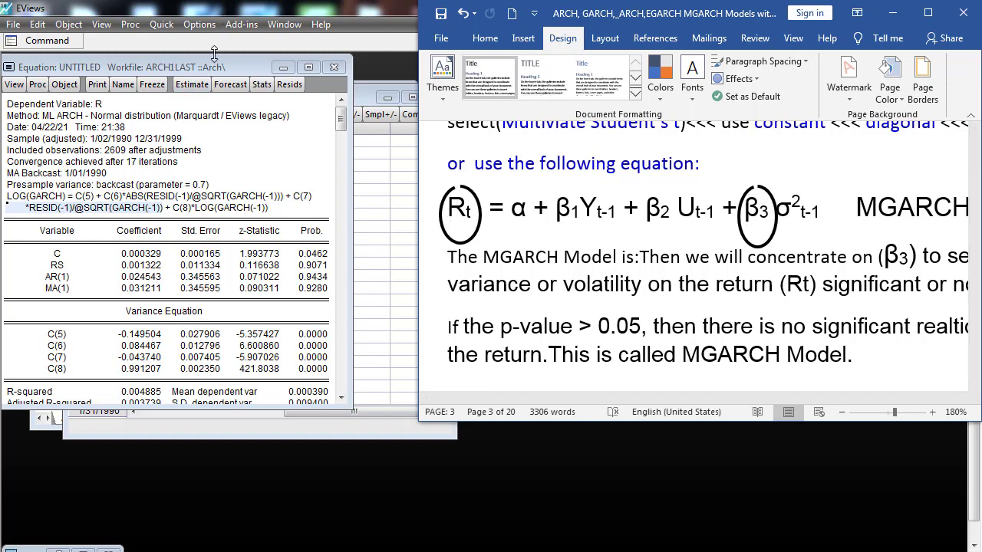
Re-estimate the EGARCH equation r c rs ar(1) ma(1) in EViews with the ARCH-M term set to Variance
{"action": "left_click_drag", "start_coordinate": [234, 61], "coordinate": [288, 62]}
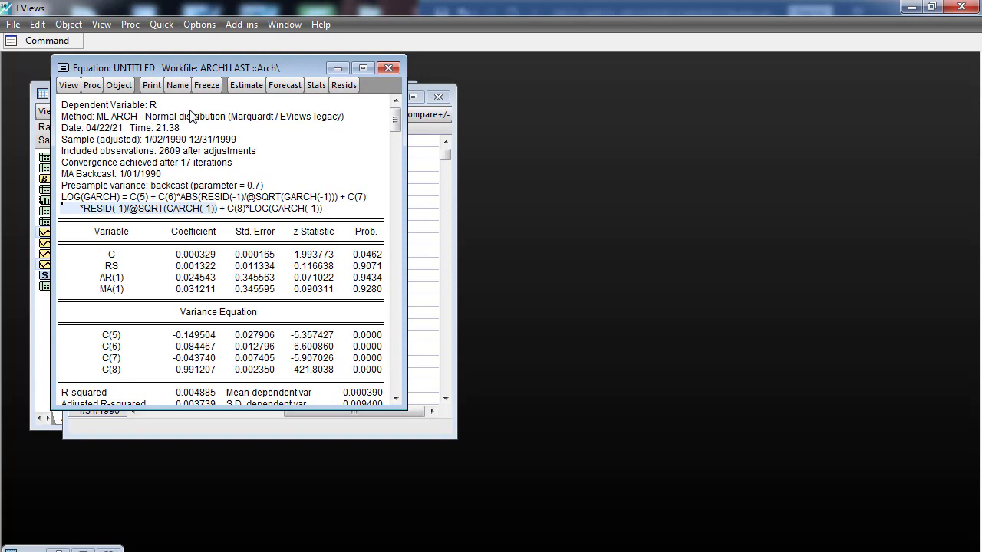
{"action": "left_click", "coordinate": [246, 89]}
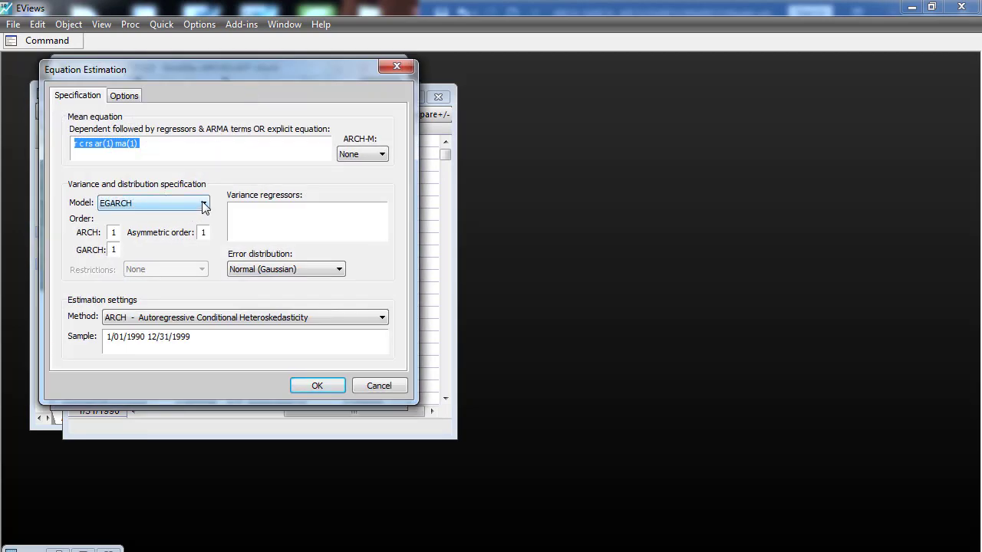
{"action": "left_click", "coordinate": [204, 204]}
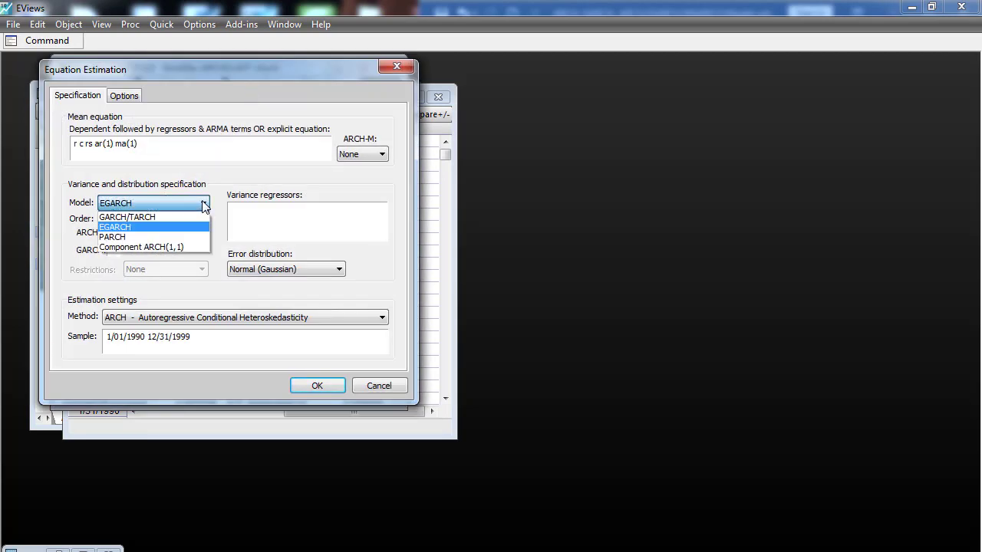
{"action": "left_click", "coordinate": [201, 204]}
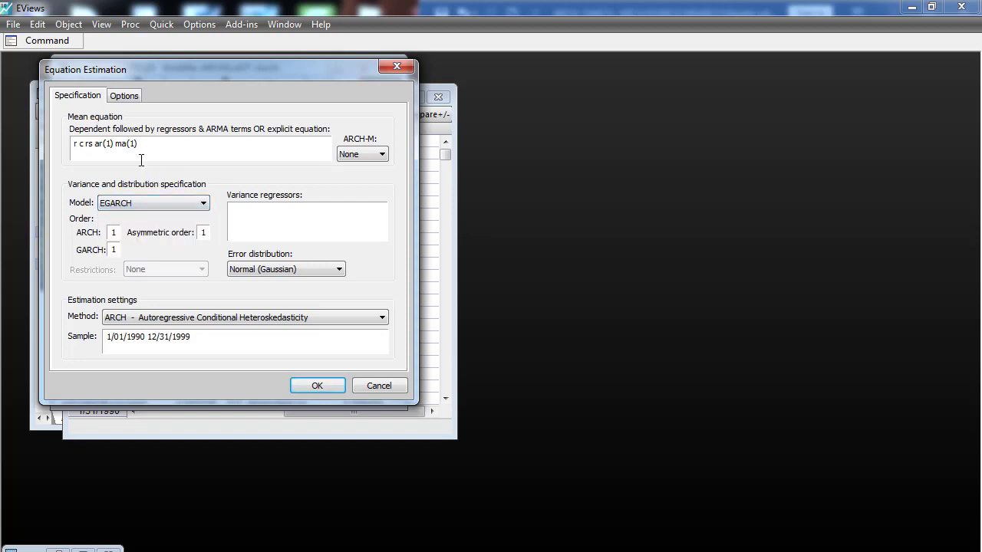
{"action": "left_click", "coordinate": [382, 155]}
{"action": "left_click", "coordinate": [366, 191]}
{"action": "left_click", "coordinate": [383, 154]}
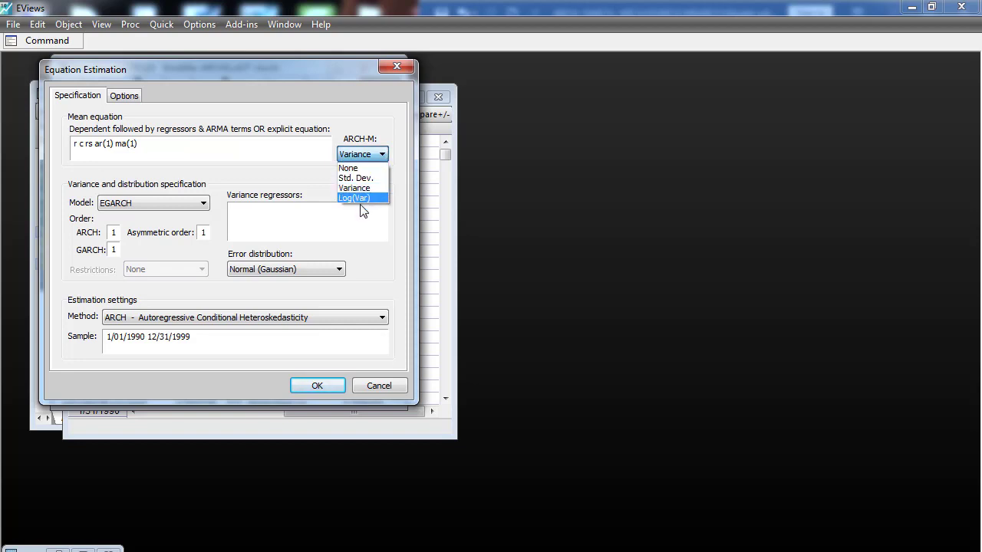
{"action": "left_click", "coordinate": [362, 188]}
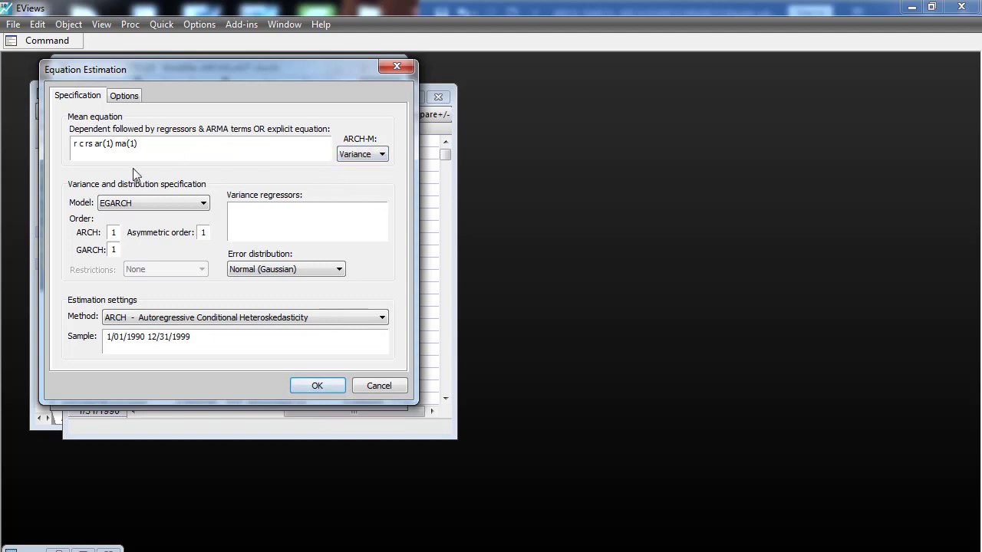
{"action": "left_click", "coordinate": [324, 385]}
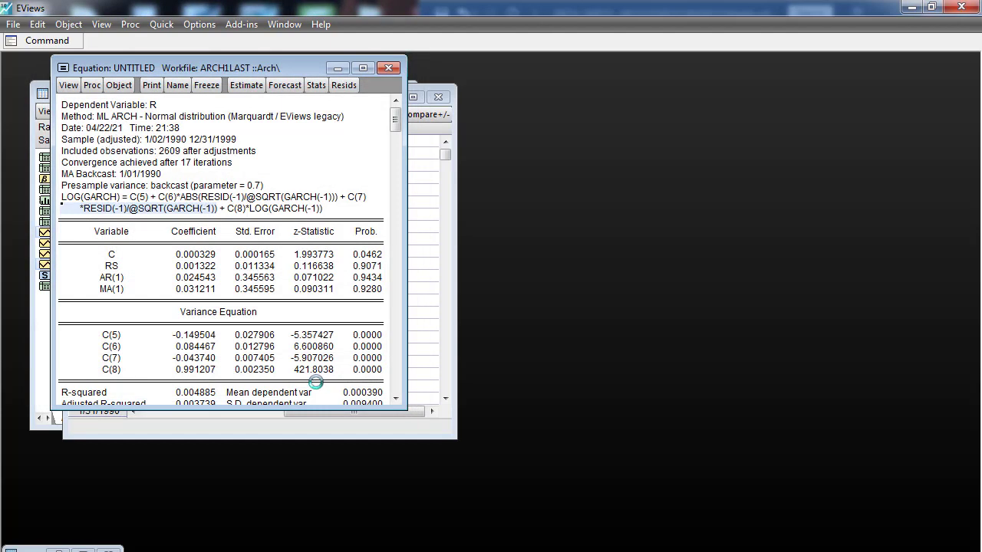
Place the new estimation output beside the Word MGARCH equation and highlight the output's GARCH row from its name through Prob
{"action": "left_click_drag", "start_coordinate": [283, 66], "coordinate": [331, 52]}
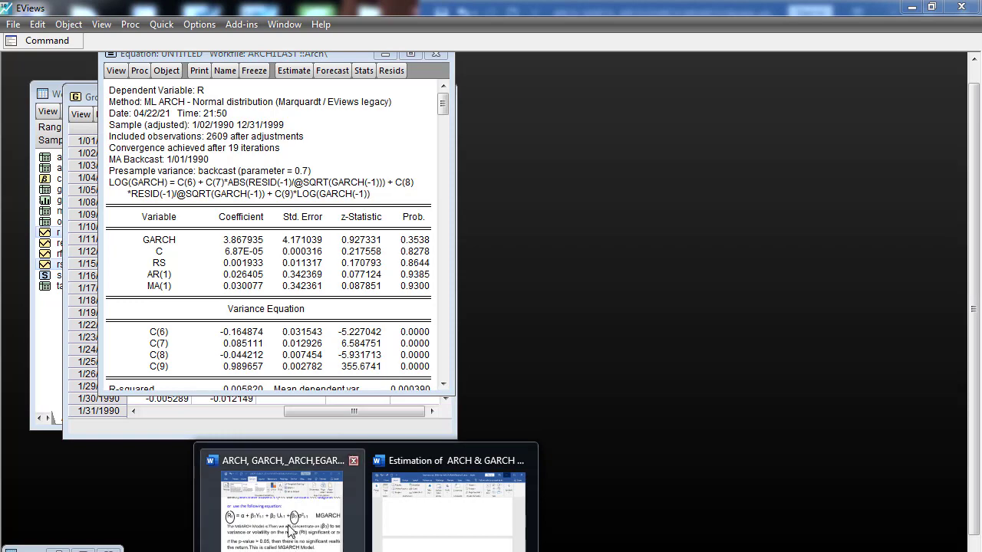
{"action": "left_click", "coordinate": [291, 529]}
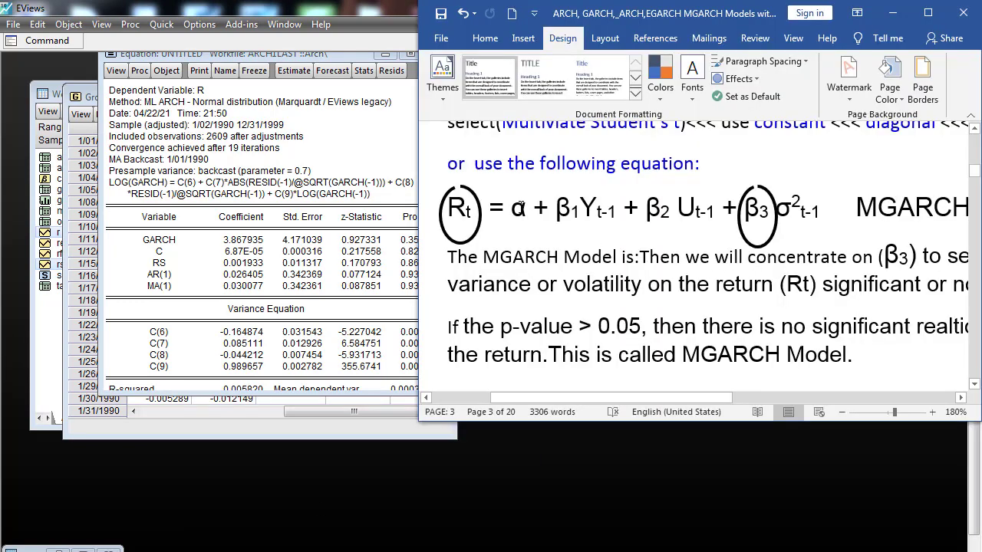
{"action": "left_click", "coordinate": [165, 242]}
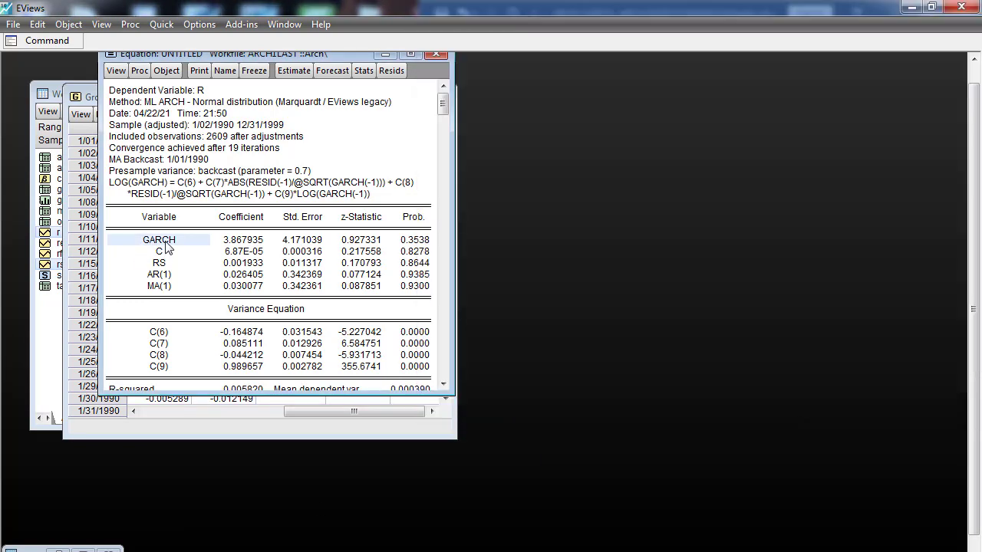
{"action": "left_click_drag", "start_coordinate": [168, 246], "coordinate": [426, 242]}
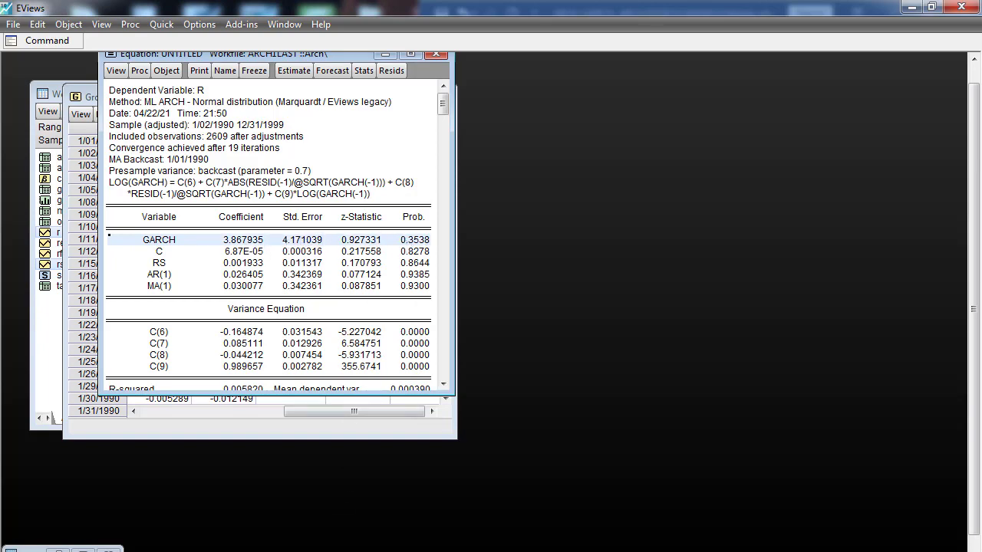
Compare the GARCH row's probability with the β3 significance rule (p-value > 0.05) in the Word MGARCH notes
{"action": "key", "text": "alt+Tab"}
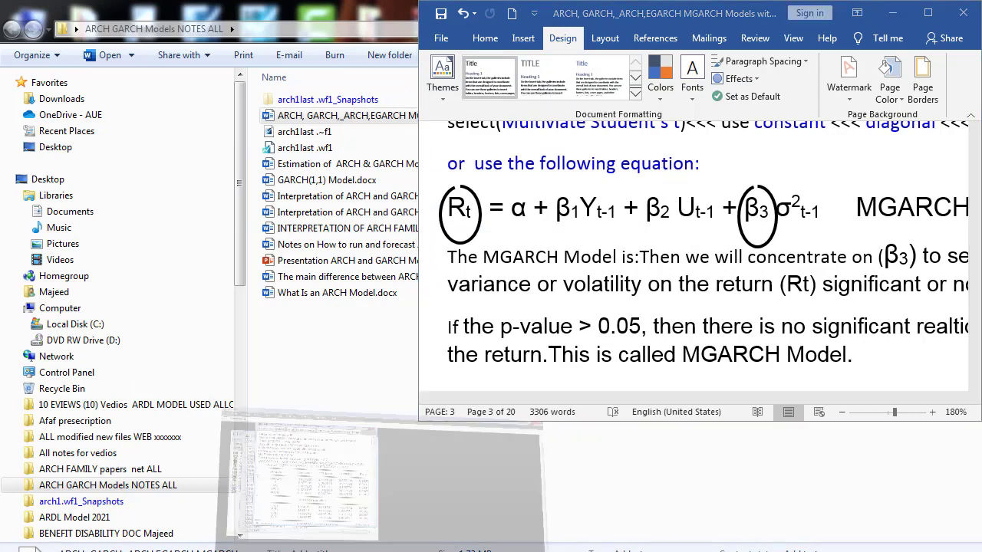
{"action": "left_click", "coordinate": [288, 544]}
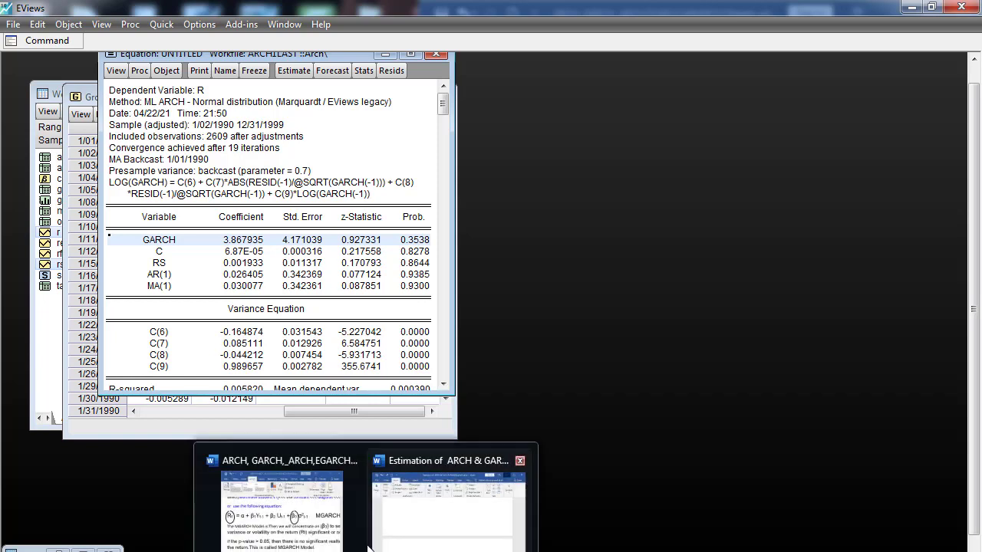
{"action": "left_click", "coordinate": [299, 533]}
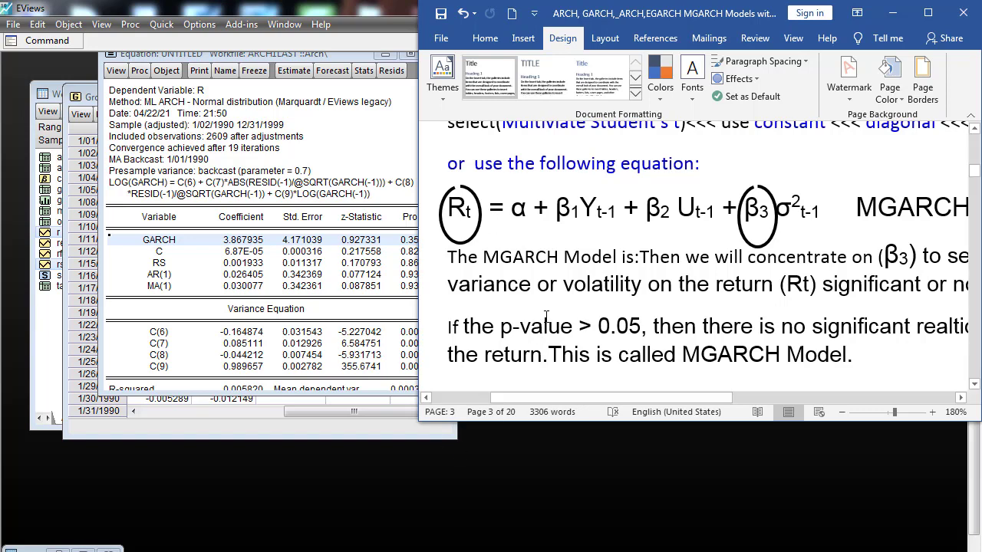
Find the multivariate MGARCH system instructions in the Word notes and select the equations r = c(1) + c(2)* rs(-1) and rs=C(3) + C(4)*r(-1)
{"action": "scroll", "coordinate": [485, 308], "scroll_direction": "up", "scroll_amount": 5}
{"action": "scroll", "coordinate": [492, 313], "scroll_direction": "up", "scroll_amount": 1}
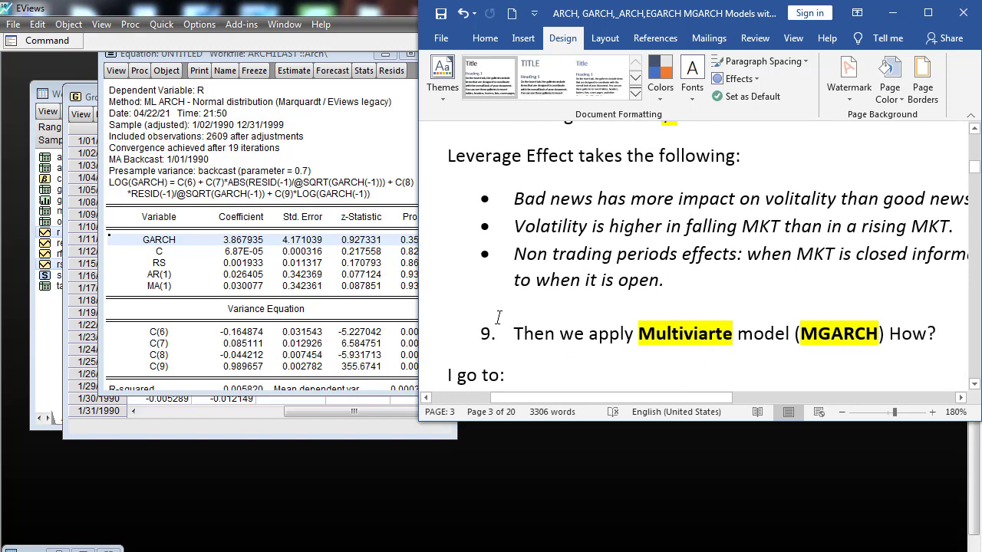
{"action": "scroll", "coordinate": [499, 317], "scroll_direction": "down", "scroll_amount": 6}
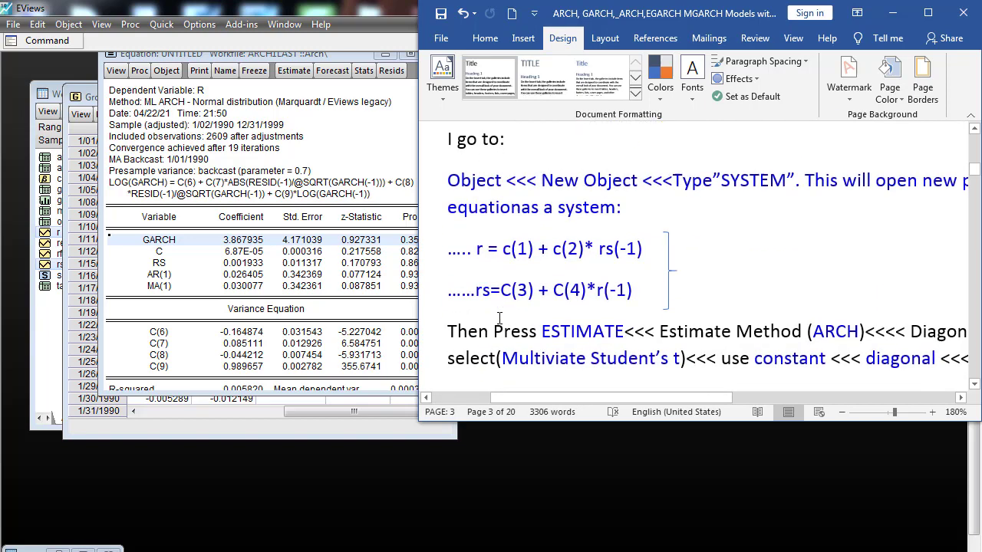
{"action": "left_click", "coordinate": [499, 247]}
{"action": "left_click_drag", "start_coordinate": [471, 248], "coordinate": [637, 286]}
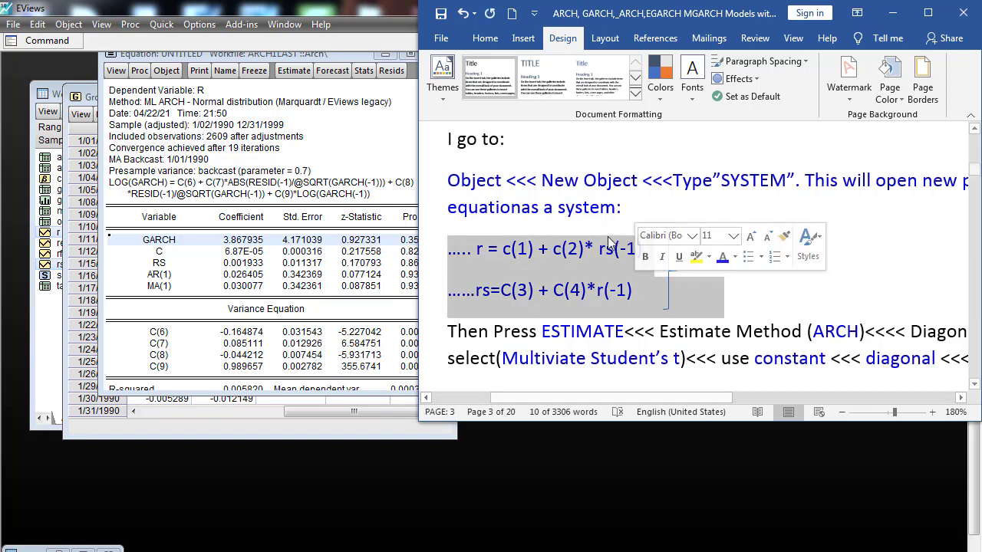